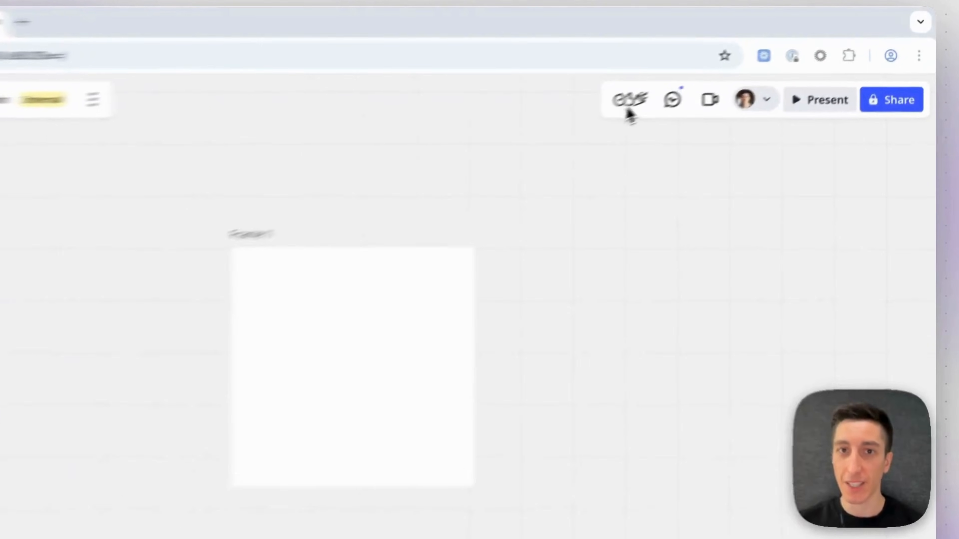
Start a 15-minute countdown timer on the board.
left_click(699, 80)
left_click(544, 242)
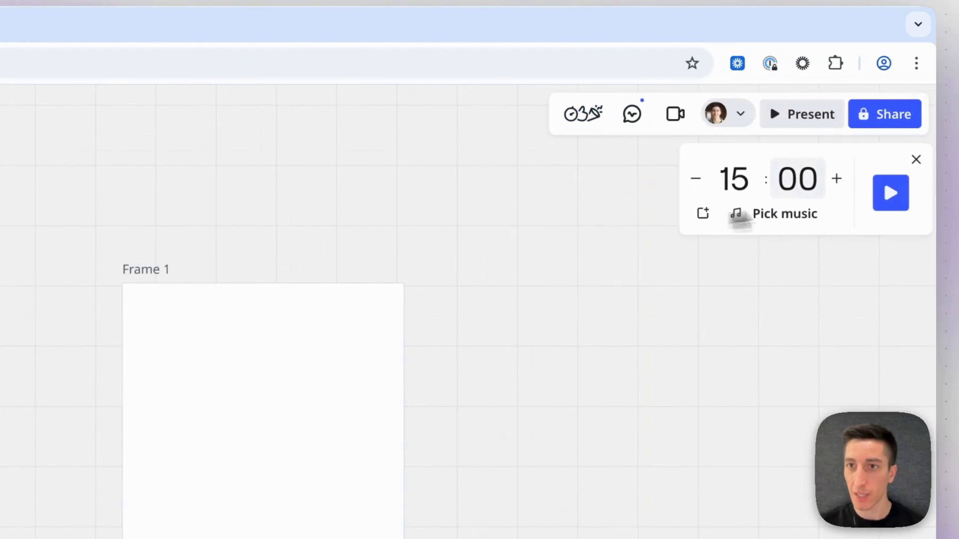
left_click(892, 197)
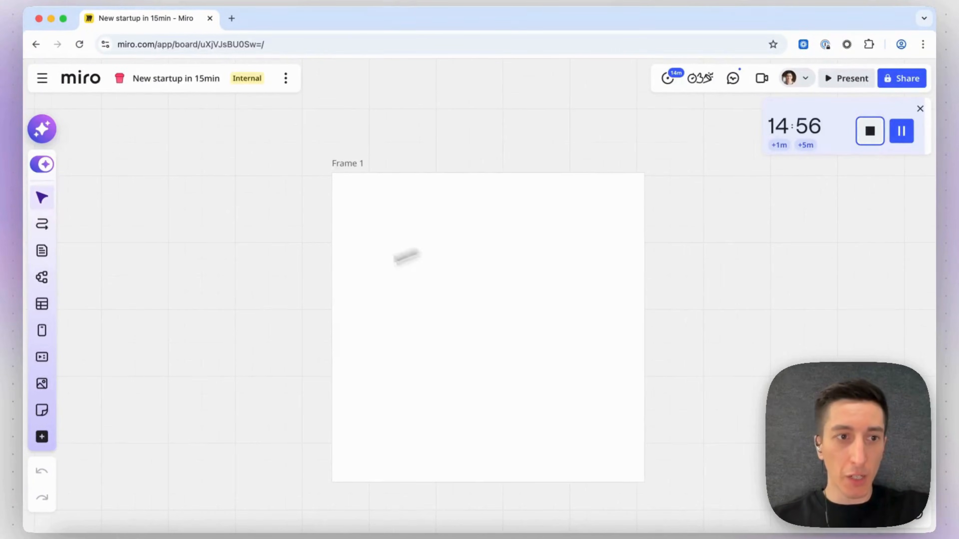
Place a sticky note inside Frame 1 and write AI on it.
scroll(222, 358, "down", 2)
scroll(223, 359, "right", 1)
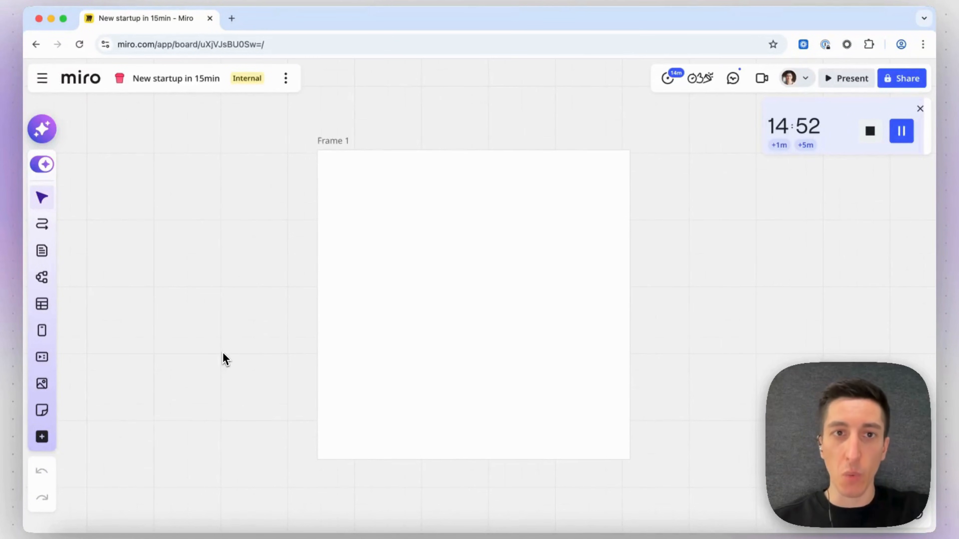
left_click(42, 410)
left_click(118, 187)
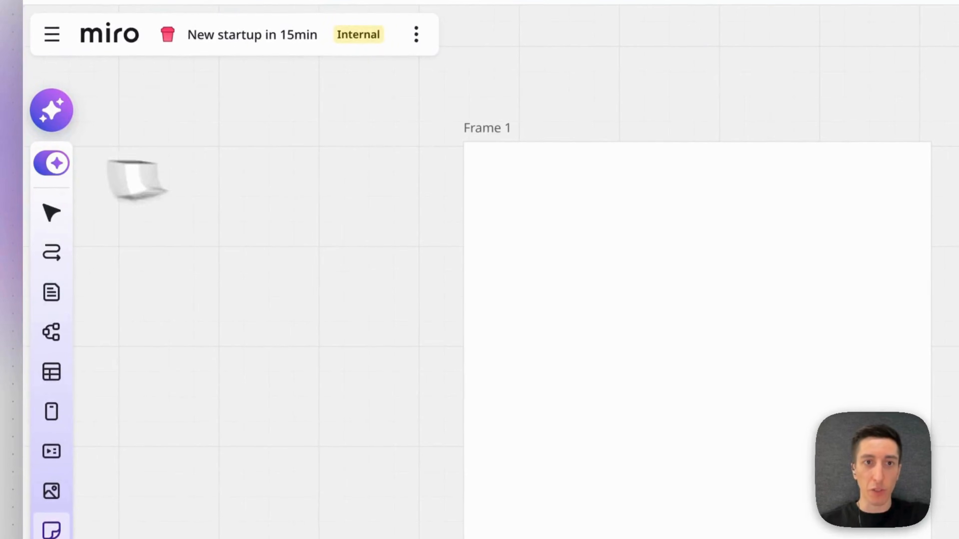
left_click(400, 227)
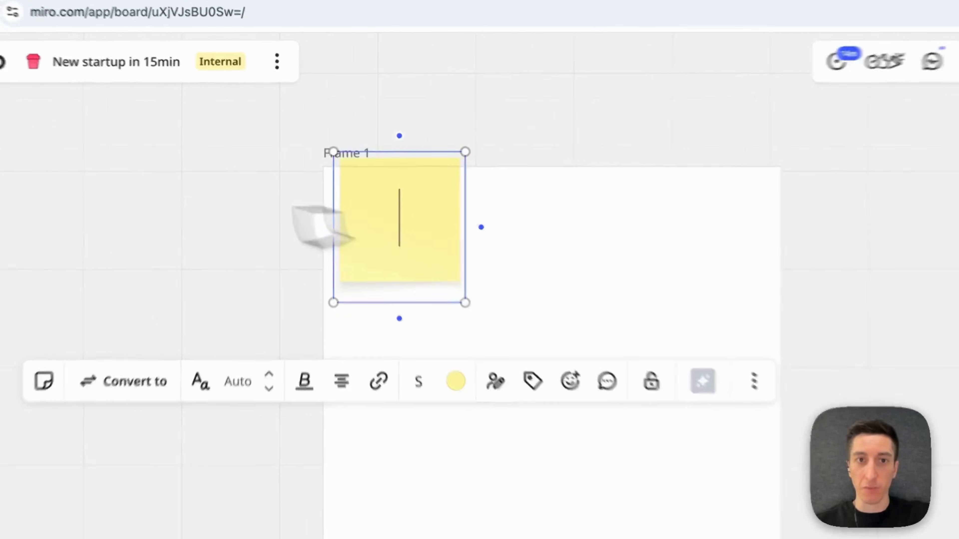
left_click(247, 240)
left_click_drag(416, 227, 452, 286)
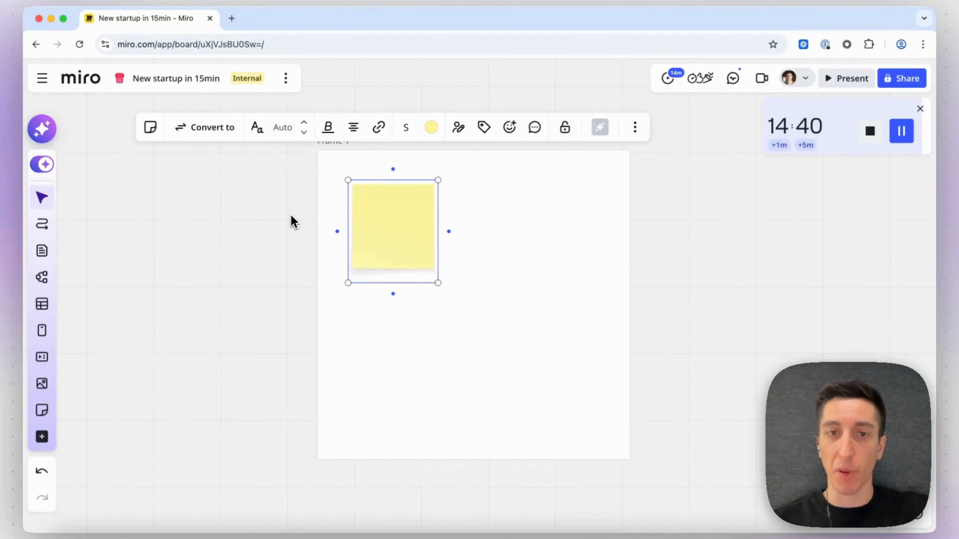
double_click(403, 226)
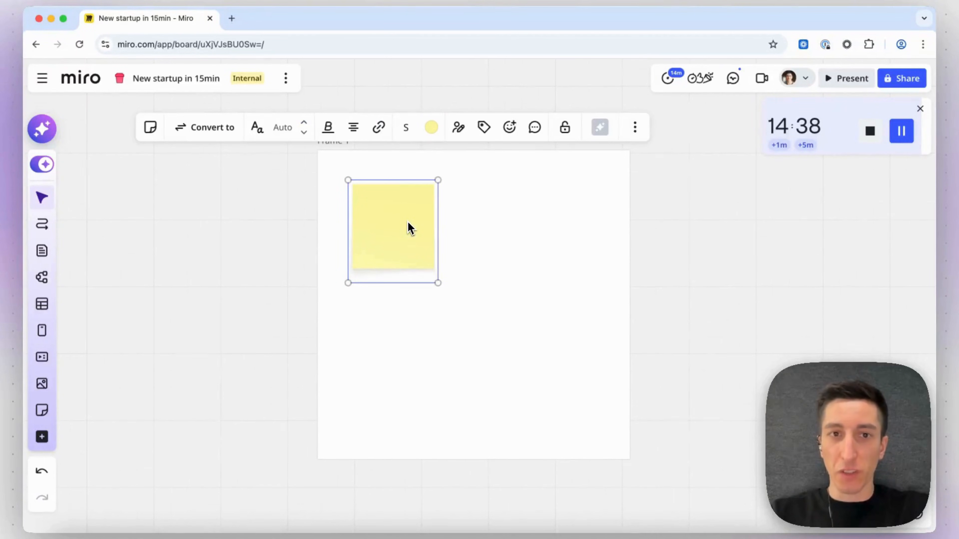
type("AI")
Duplicate the AI note to its right and change its text to Drones and robots.
left_click(301, 250)
left_click_drag(400, 226, 537, 225)
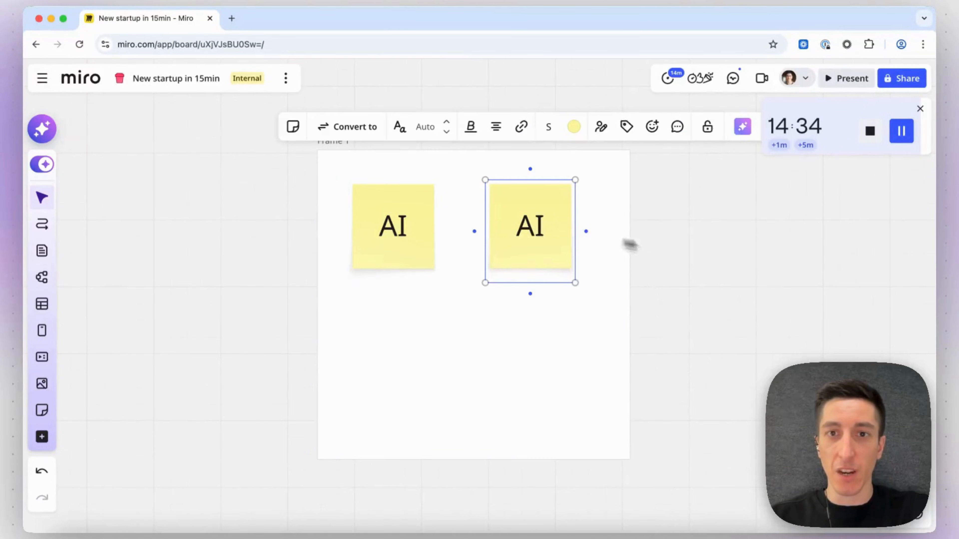
double_click(527, 222)
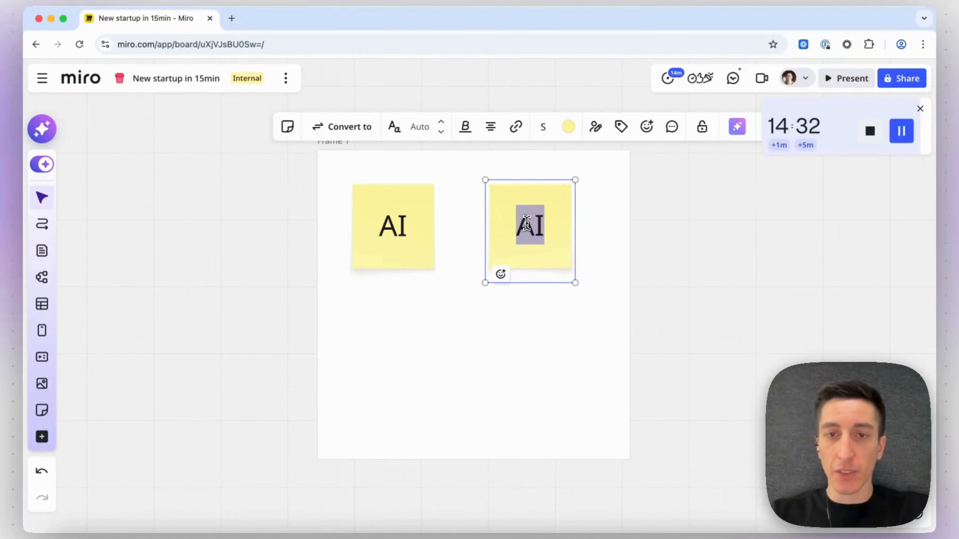
type("Dr")
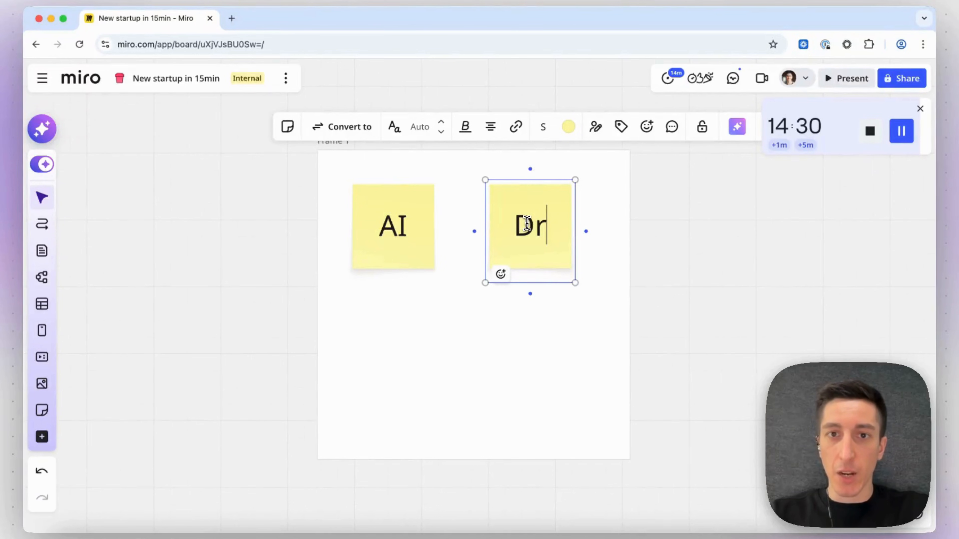
type("ones an")
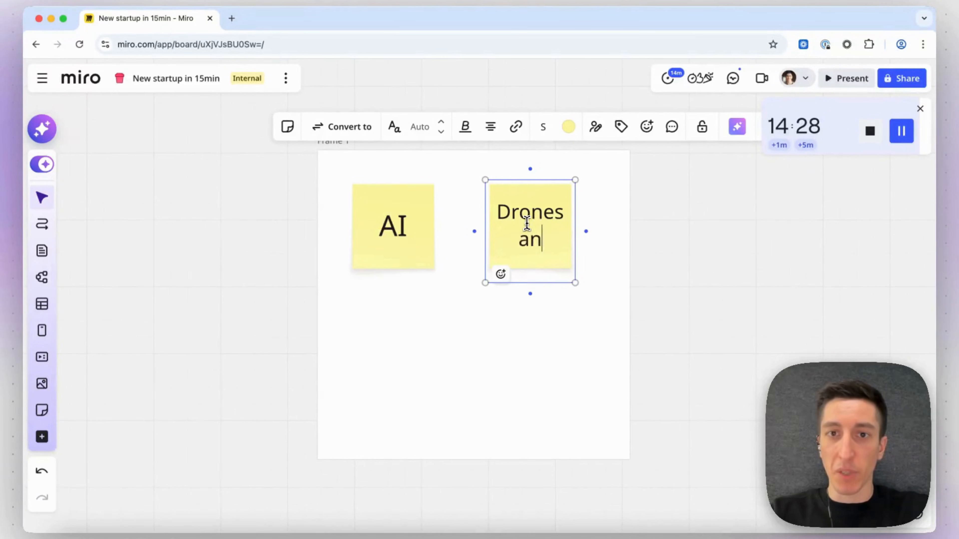
type("d robots")
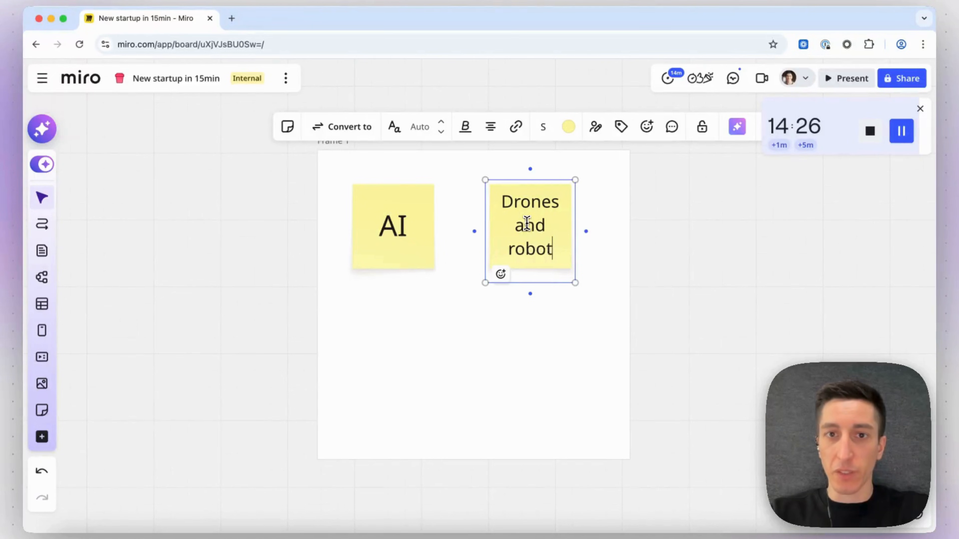
left_click(754, 231)
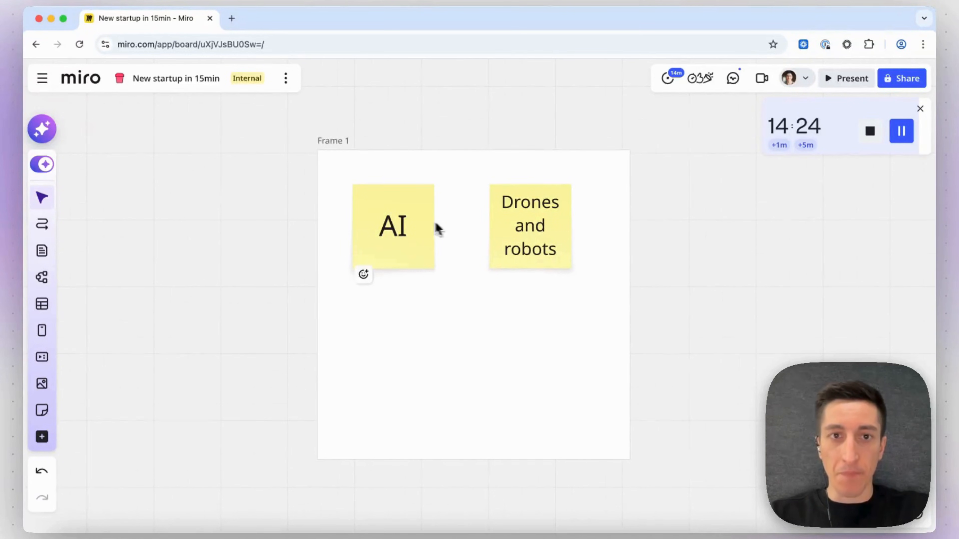
Duplicate the Drones and robots note below the AI note and rewrite it as Fast delivery e-commerce.
scroll(470, 219, "down", 1)
left_click(520, 201)
left_click_drag(520, 201, 394, 327)
double_click(392, 326)
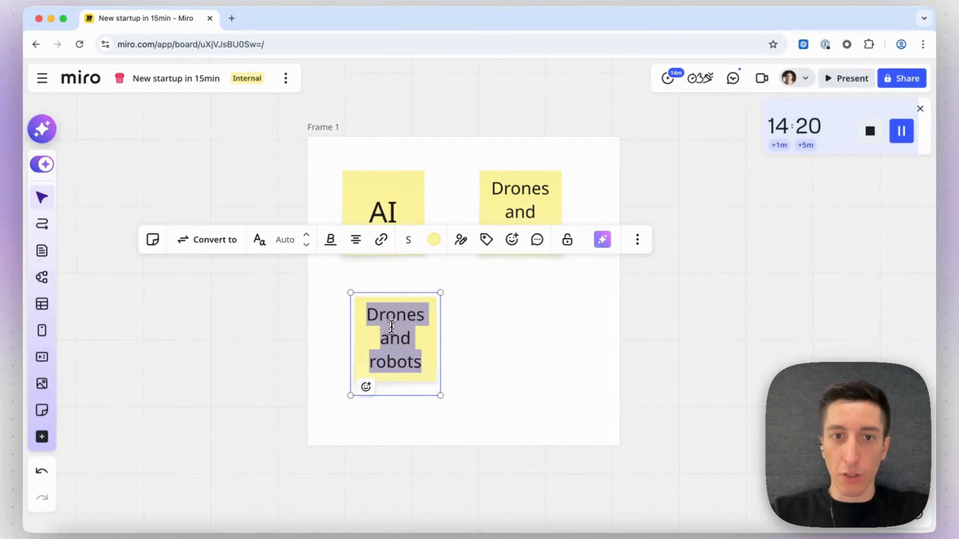
key("BackSpace")
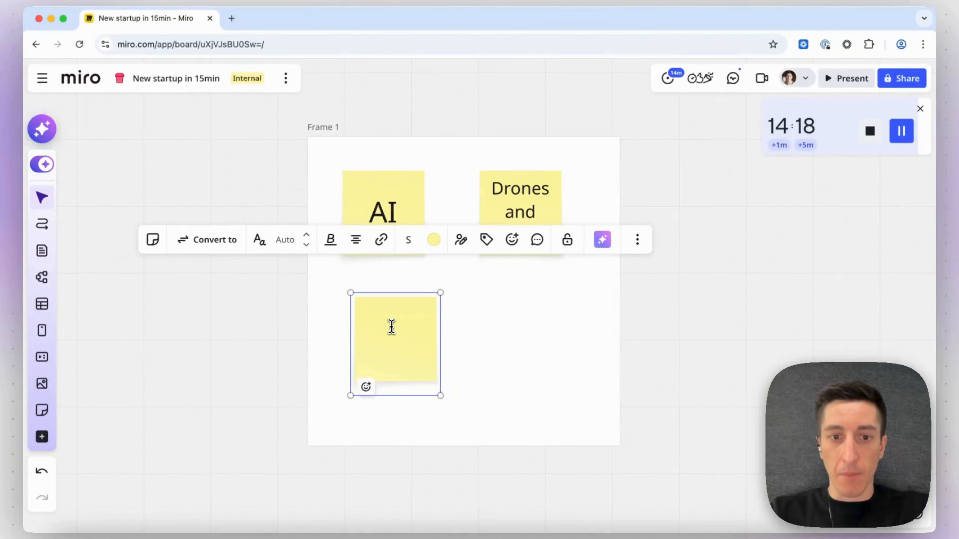
type("Fast del")
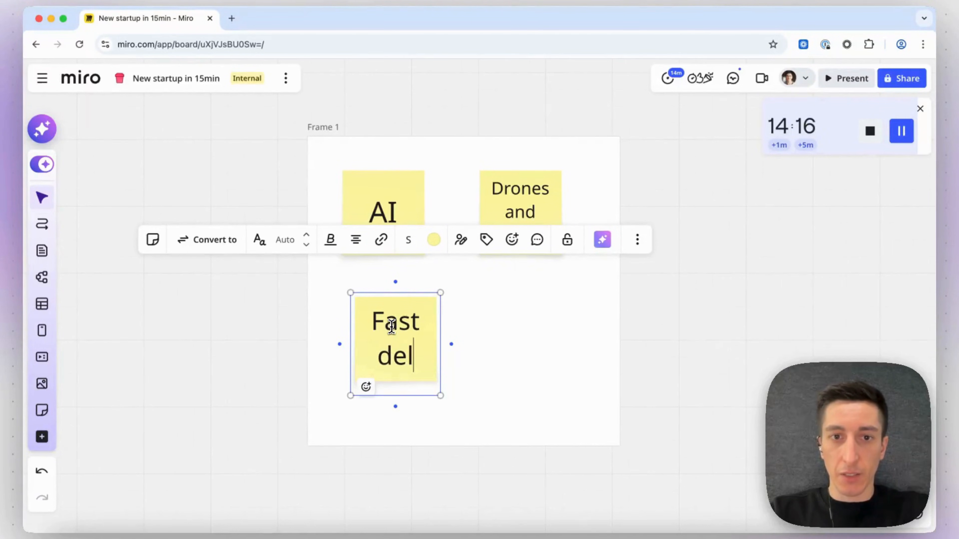
type("ivery e-commerce")
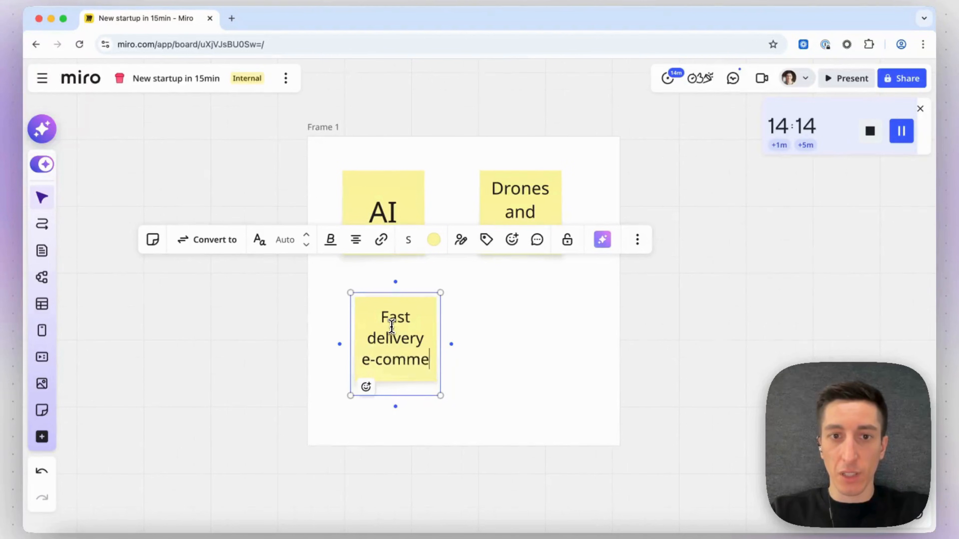
left_click(653, 330)
Duplicate the Drones and robots note into the frame's lower right and rewrite it as Micro satellite.
left_click(507, 218)
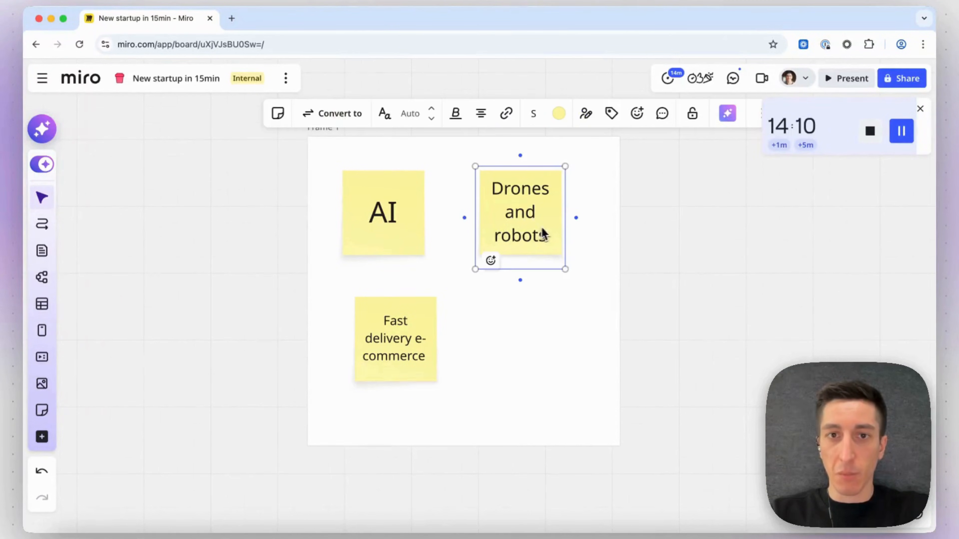
left_click_drag(544, 235, 517, 346)
double_click(517, 342)
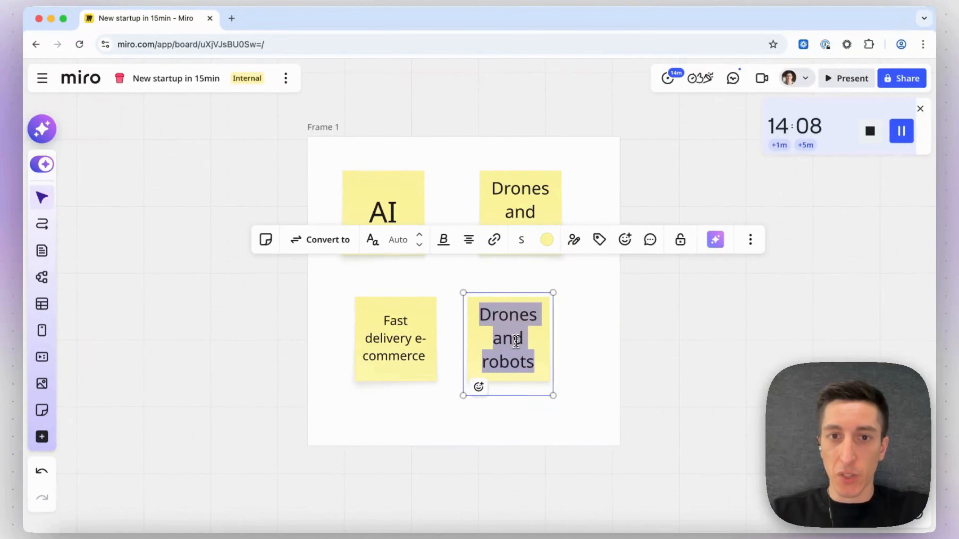
type("N")
key("BackSpace")
type("Micro")
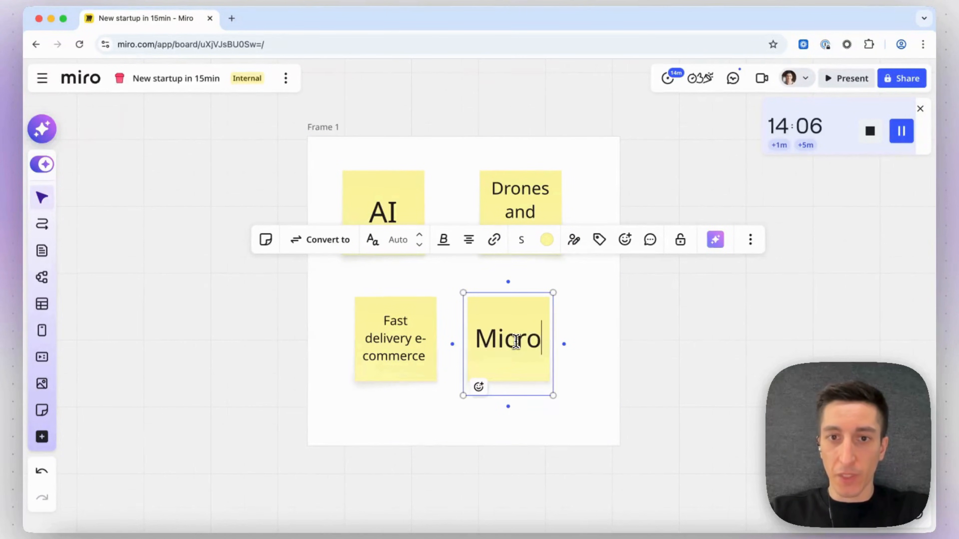
type(" satellite")
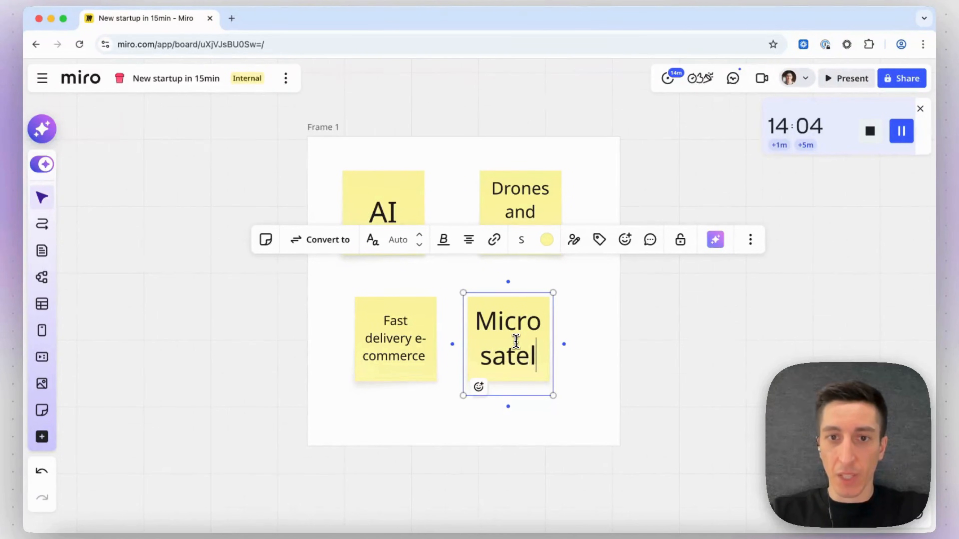
left_click(651, 342)
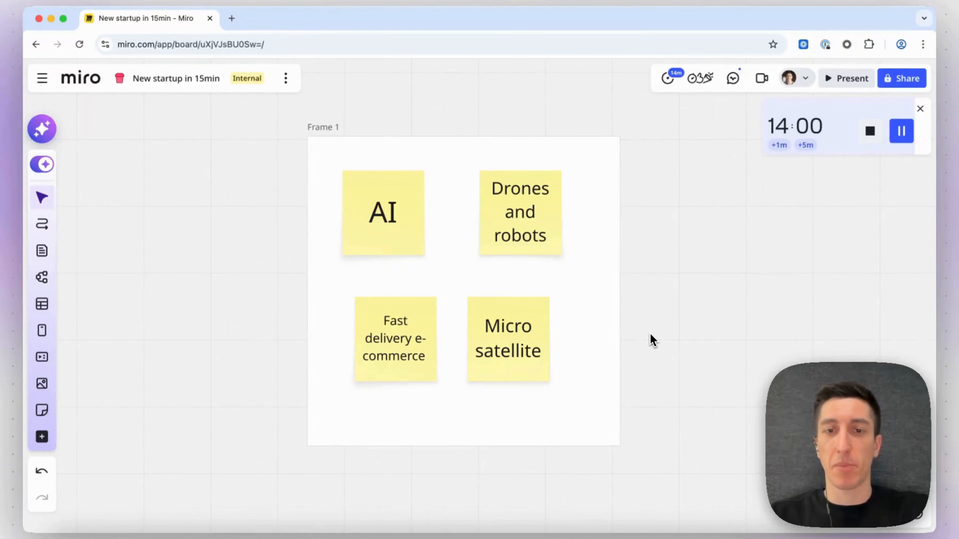
Nudge the Micro satellite note slightly down and to the right.
scroll(604, 348, "up", 2)
left_click_drag(524, 364, 539, 380)
left_click(659, 345)
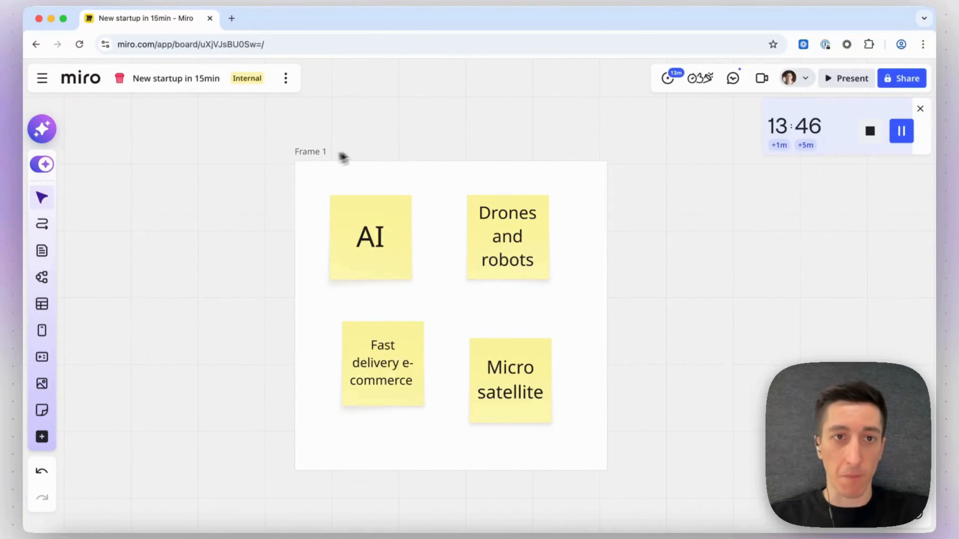
Create a new Document output connected from Frame 1.
left_click(309, 153)
left_click_drag(619, 191, 654, 202)
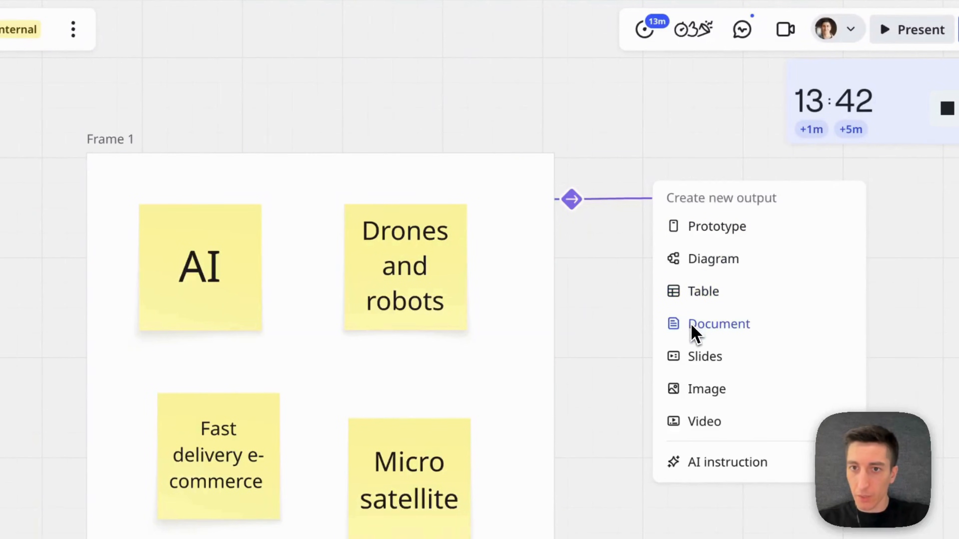
left_click(705, 325)
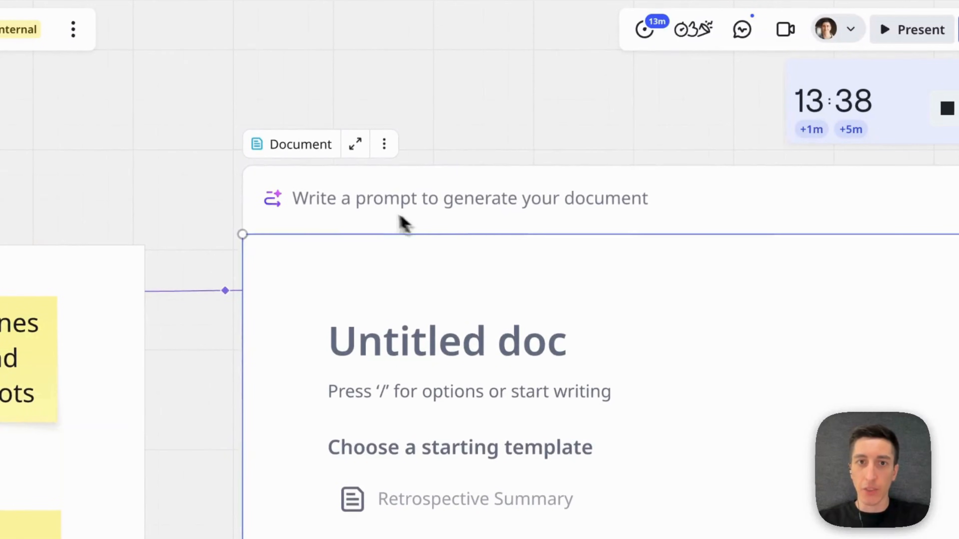
Generate the document with the prompt "Create a startup concept from these keywords. Find it a name. Describe what the MVP product does.".
left_click(377, 214)
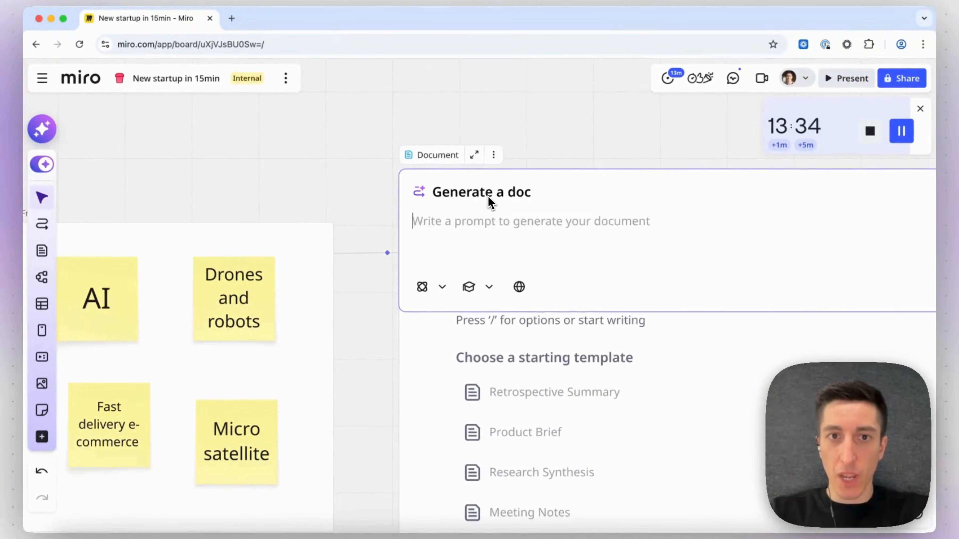
type("Create a ")
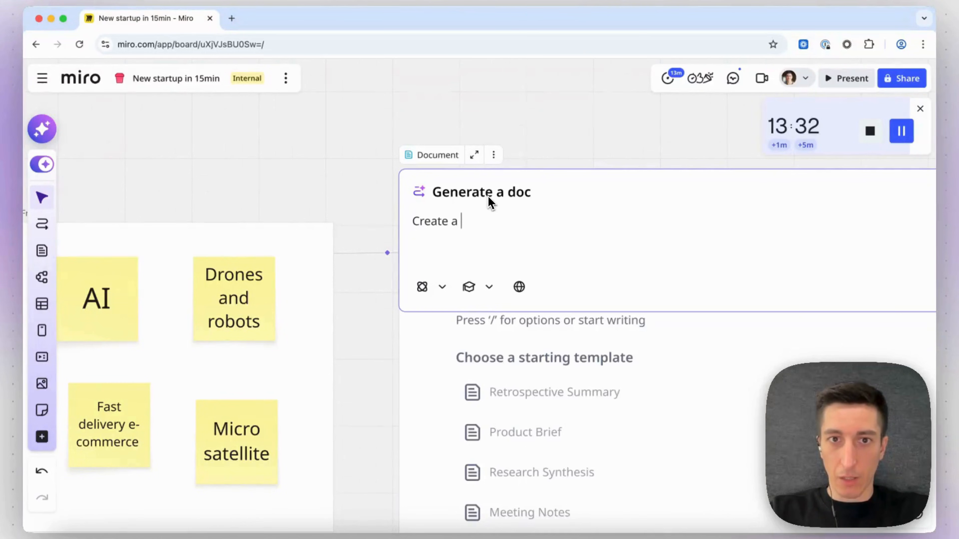
type("startup concept ")
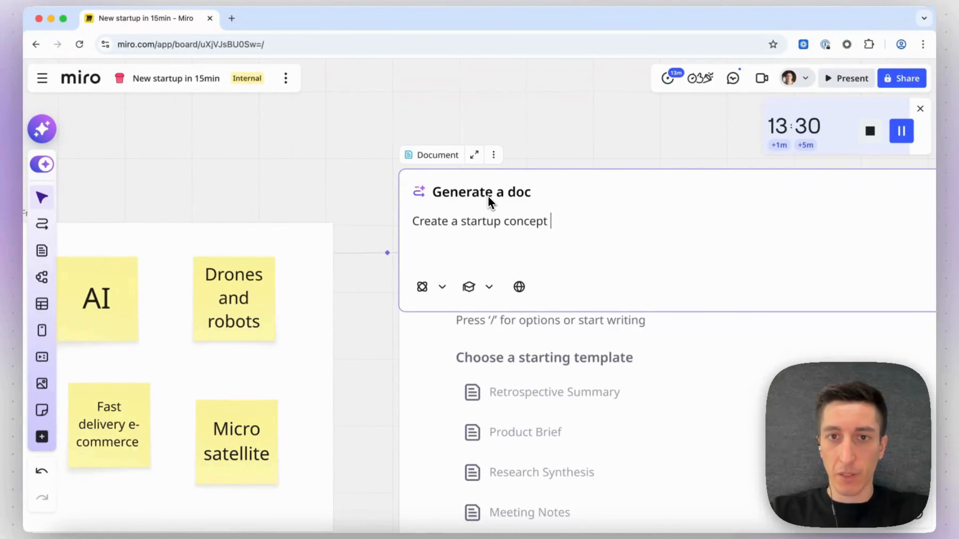
type("from these keywords. Find it a nam")
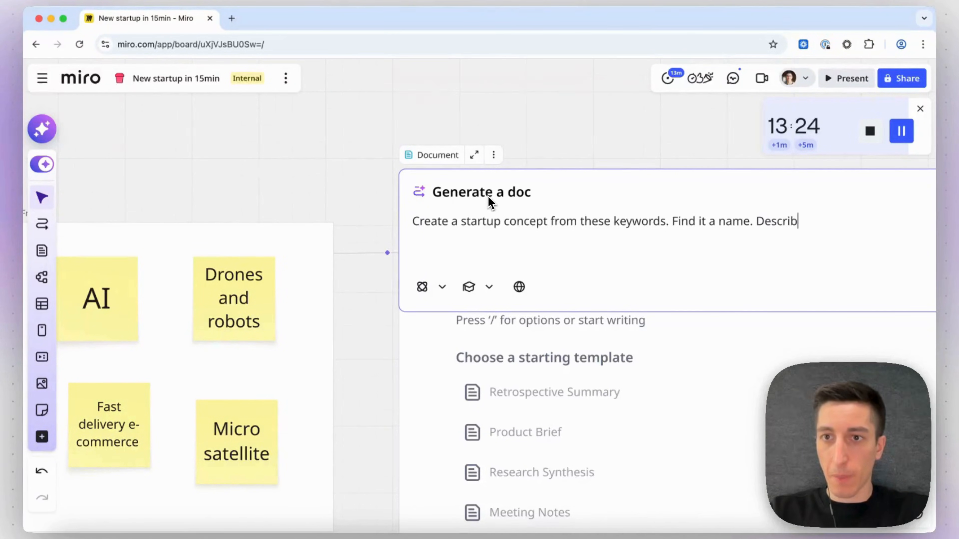
type("e. Describe what the M")
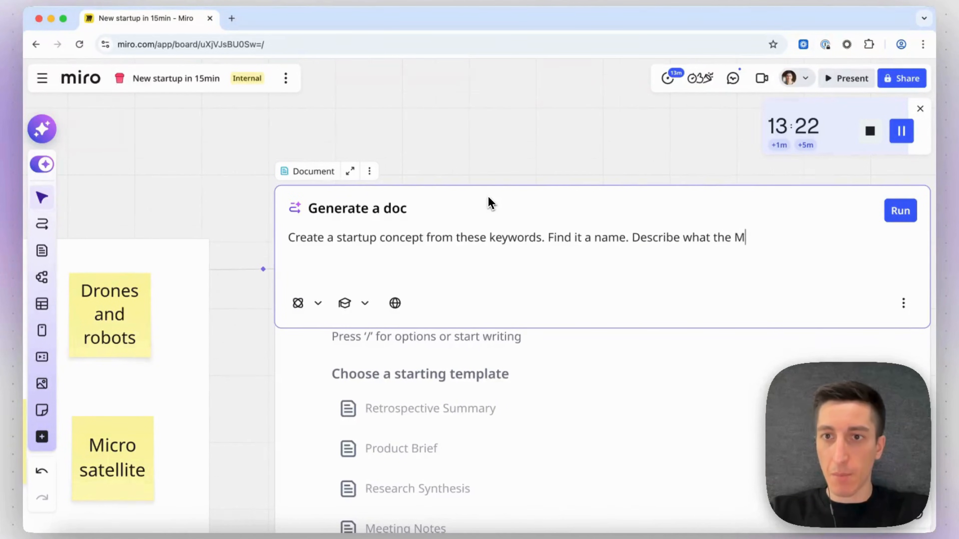
type("VP product does")
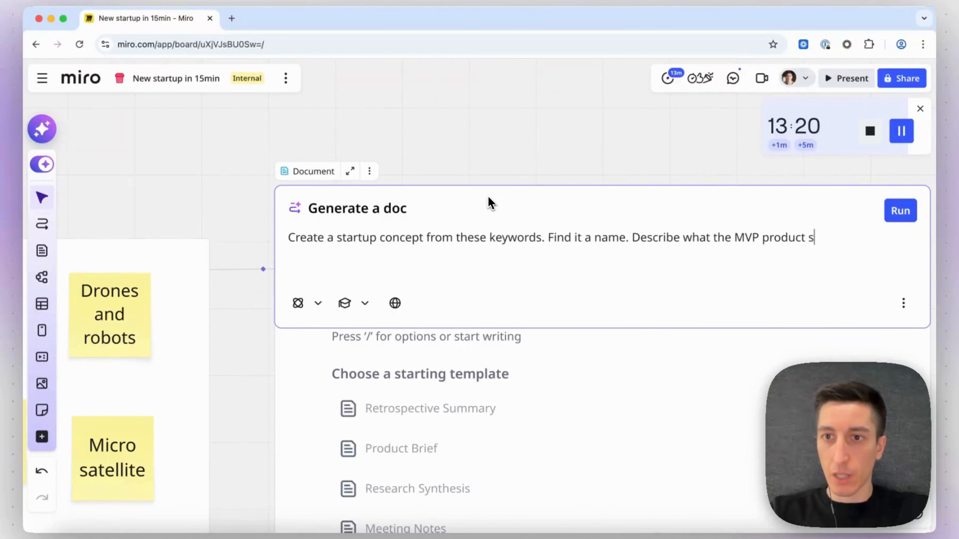
type(".")
key("Return")
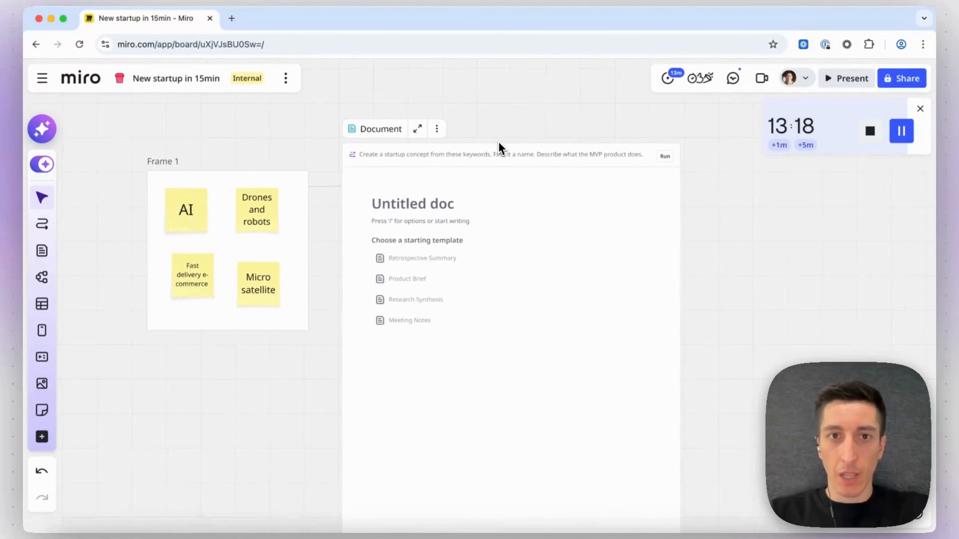
Create a new Slides output connected from the Document.
scroll(372, 267, "right", 2)
scroll(372, 266, "up", 1)
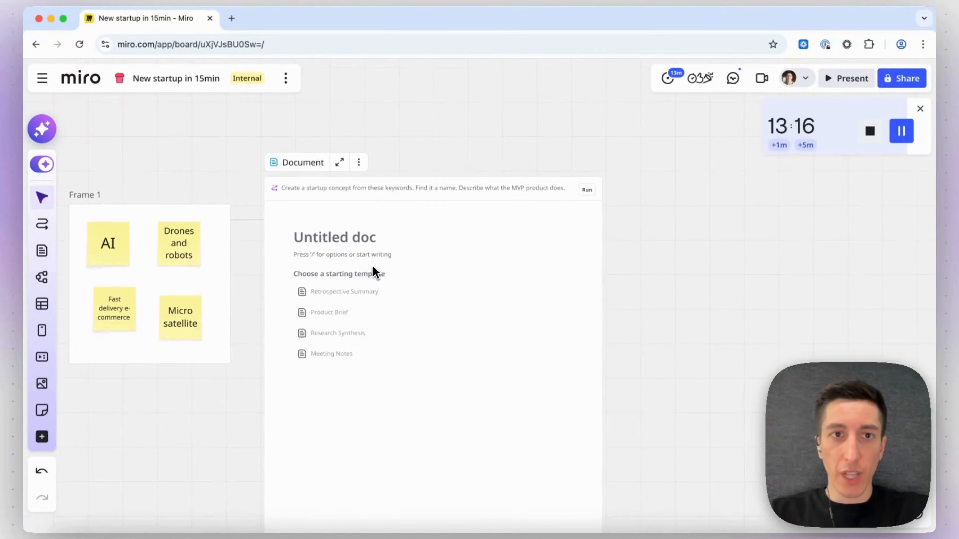
scroll(372, 270, "right", 2)
left_click(533, 223)
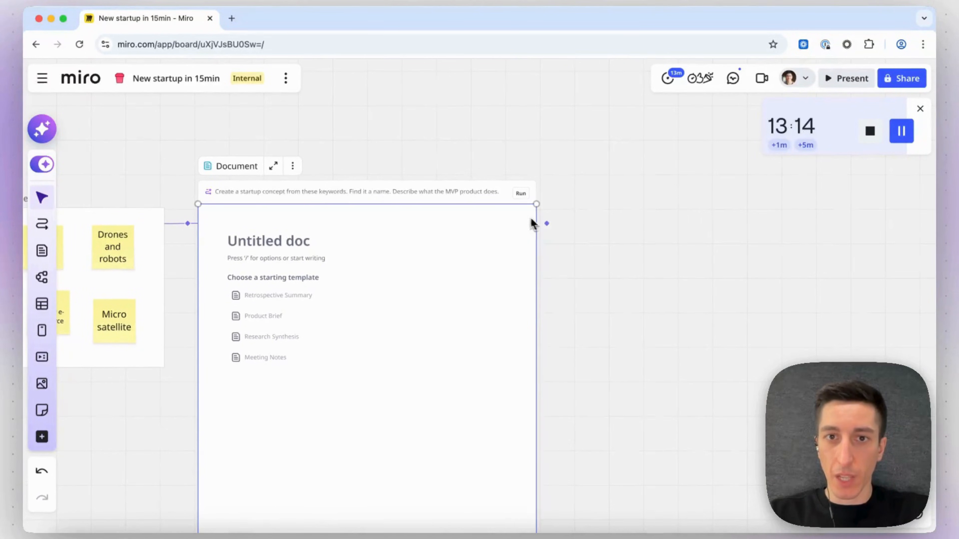
left_click_drag(548, 224, 591, 125)
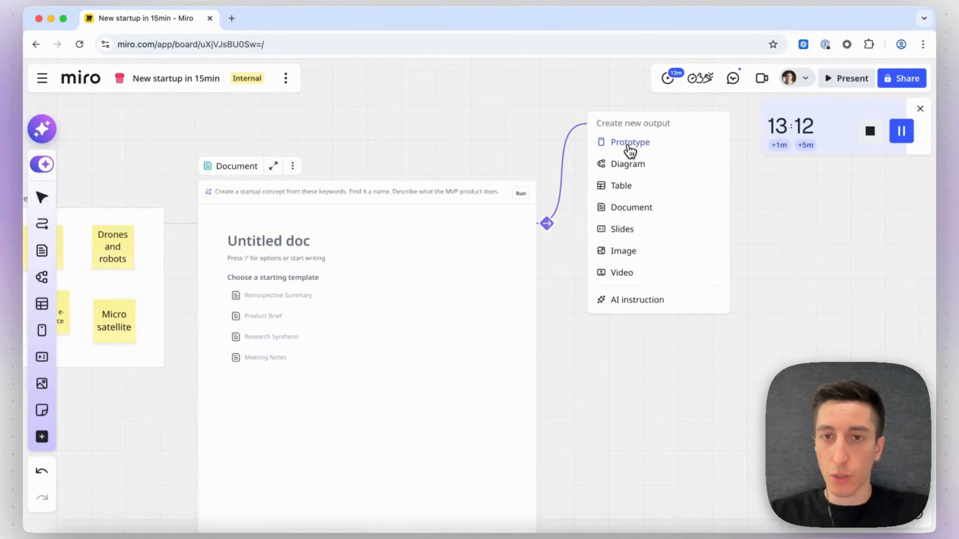
left_click(622, 229)
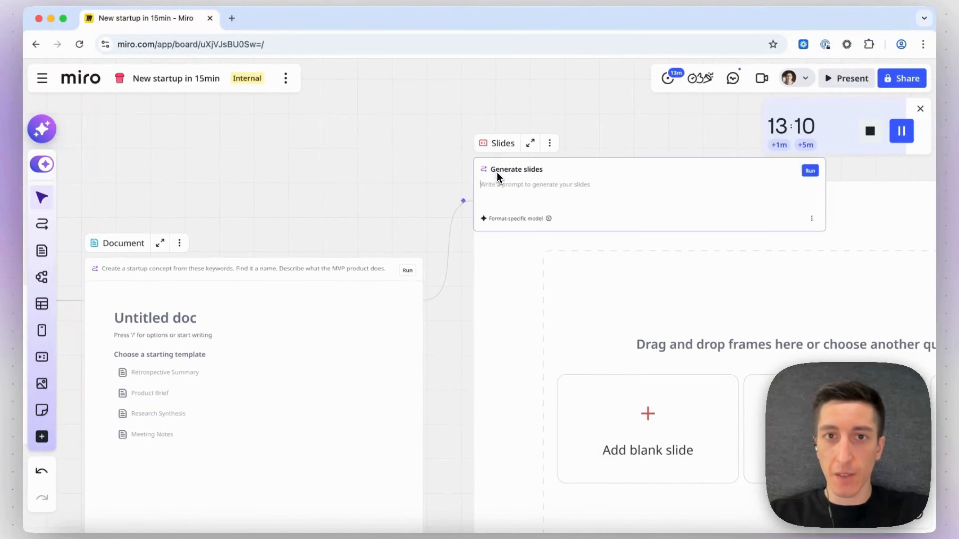
Enter the slides prompt "Presentation to pitch investors and raise a pre-seed funding round" and submit it.
type("Presentation ")
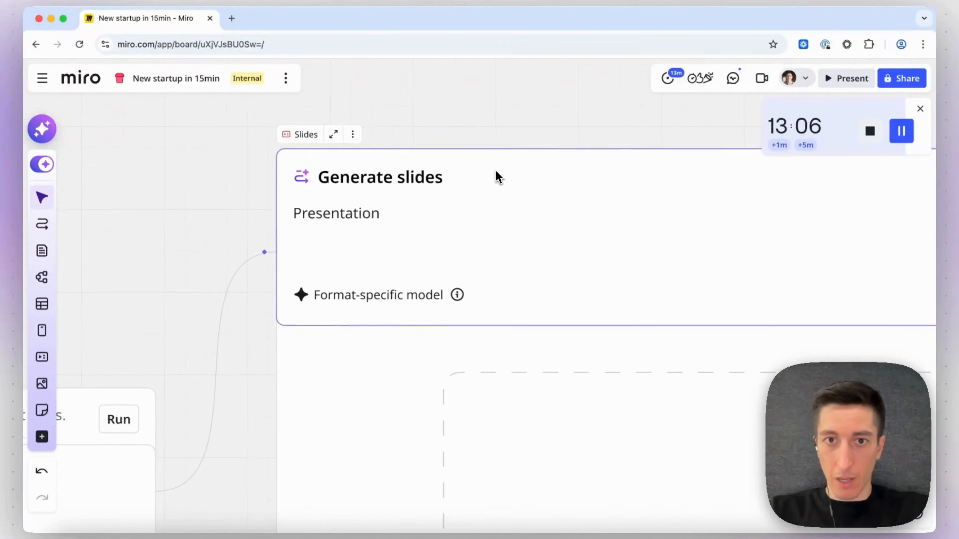
type("to pitch in")
type("vesto")
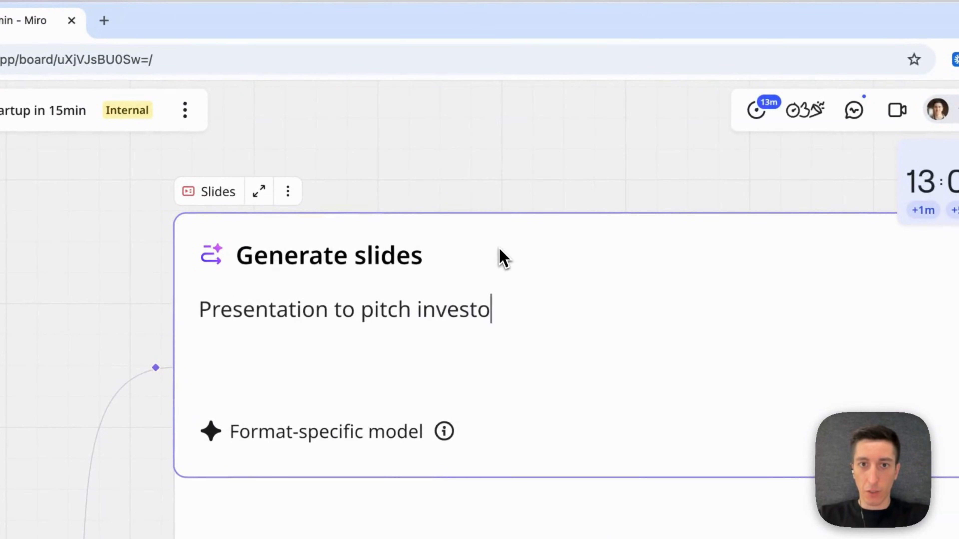
type("rs and raise ")
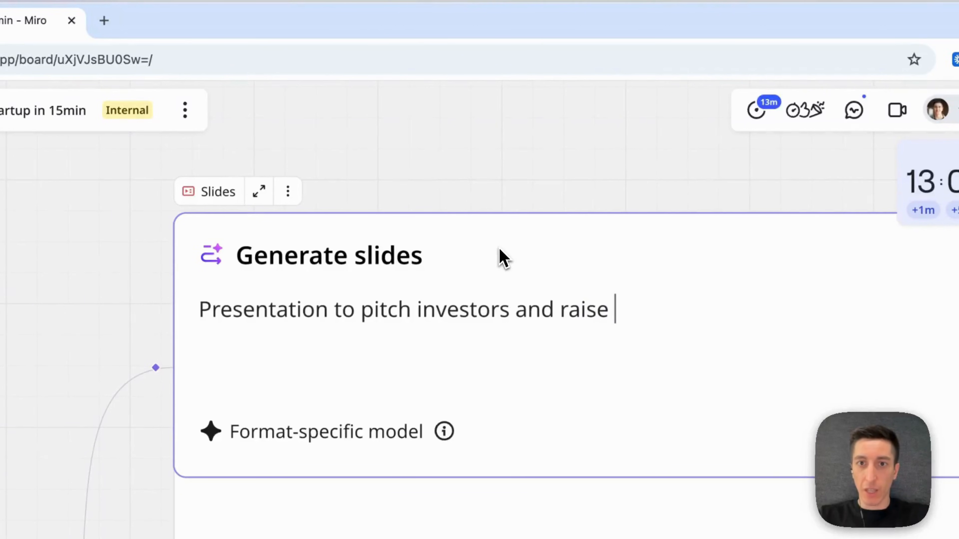
type("a pre-seed fundinf ro")
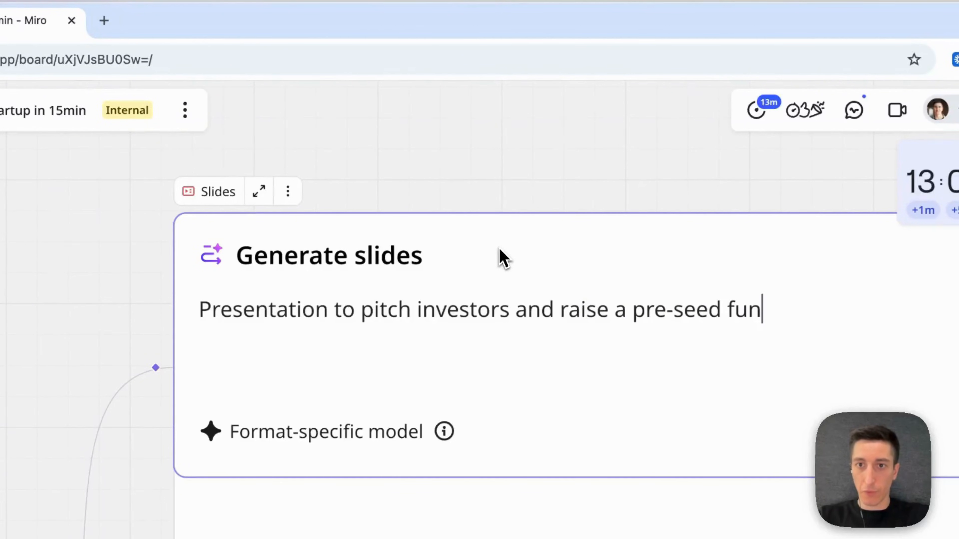
key("BackSpace")
type("g round")
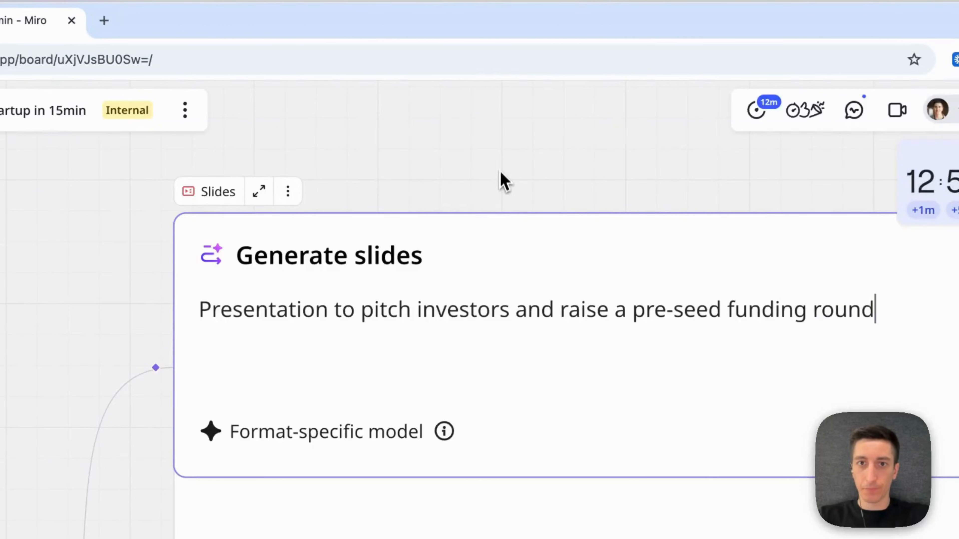
key("Return")
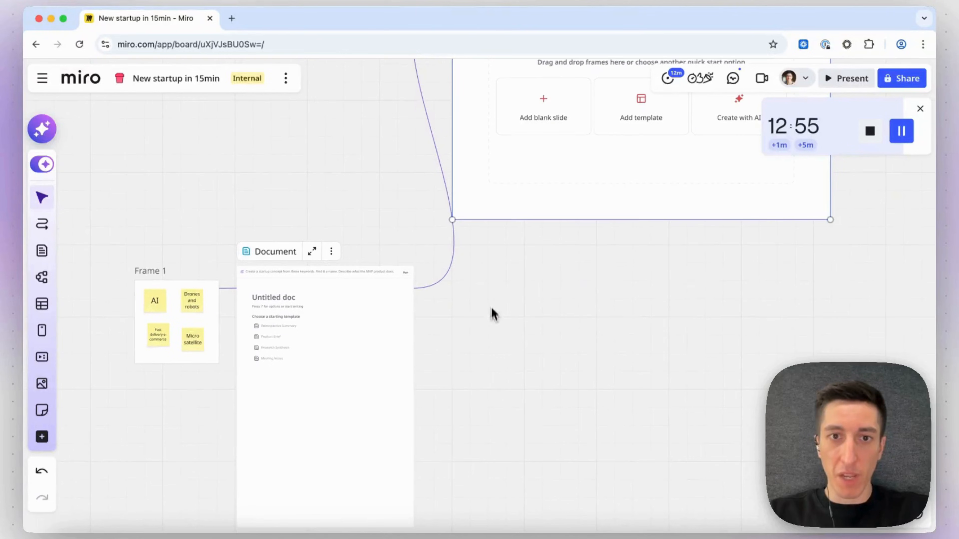
Create a new Image output connected from the Document.
scroll(435, 291, "up", 5)
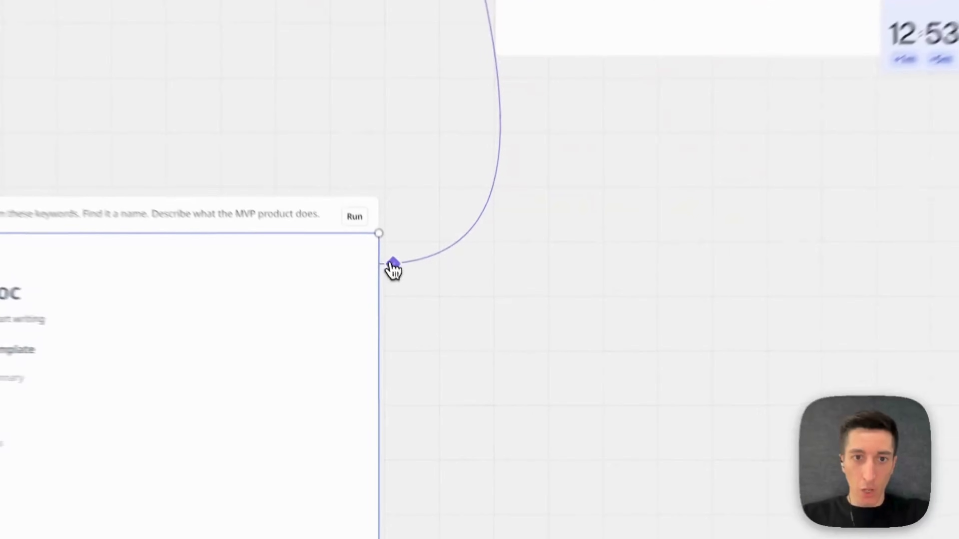
left_click_drag(401, 296, 469, 295)
left_click_drag(492, 253, 491, 249)
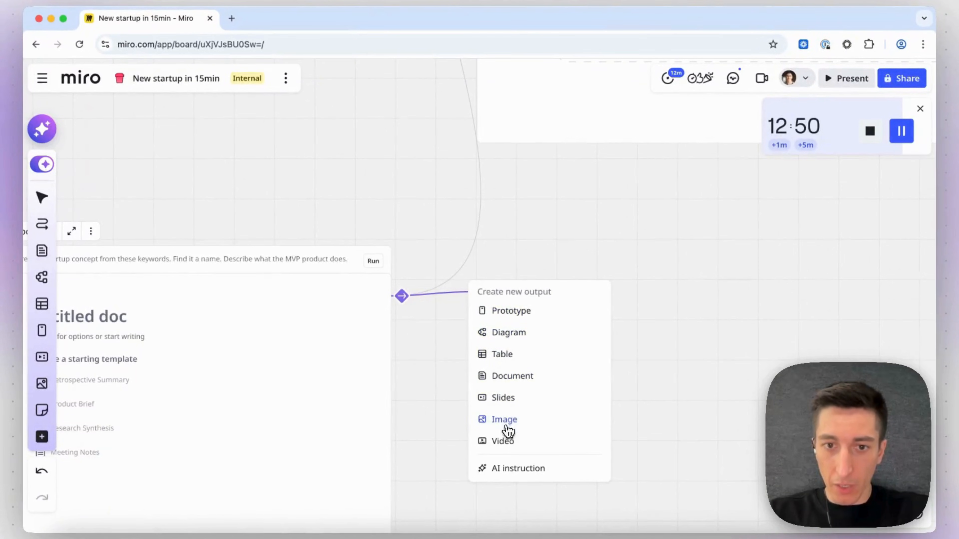
left_click(499, 419)
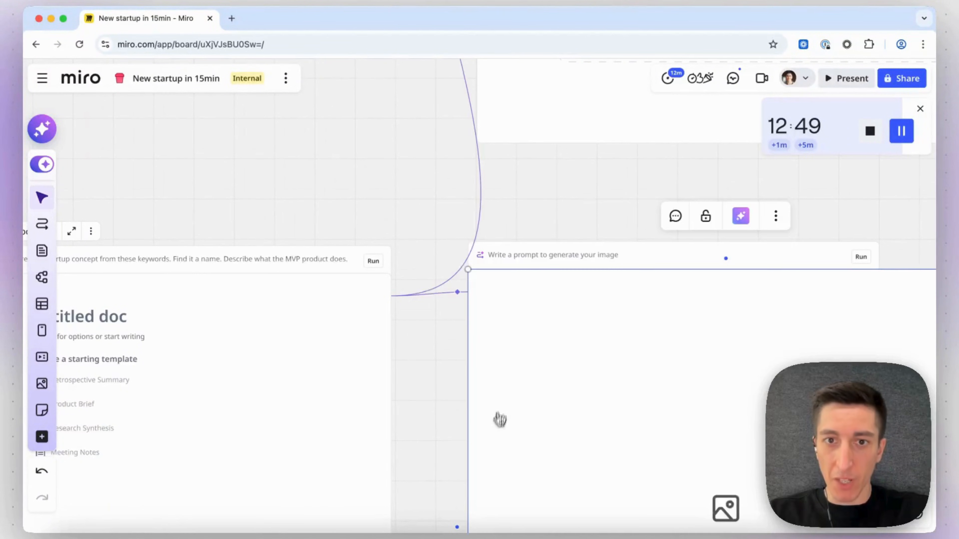
Write the image prompt "Create a logo for this startup. Make it clean, simple, Silicon-valley inspired.".
left_click(524, 265)
scroll(523, 267, "up", 3)
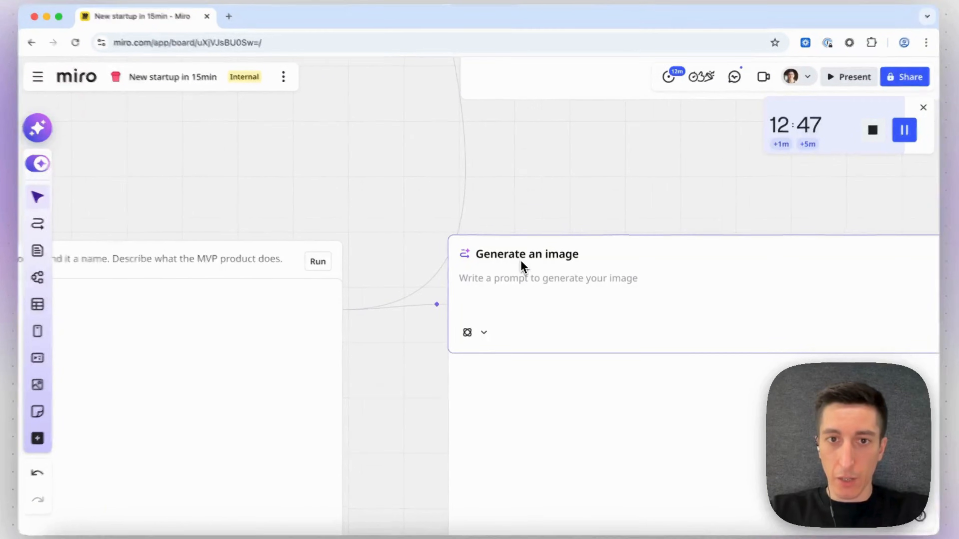
type("C")
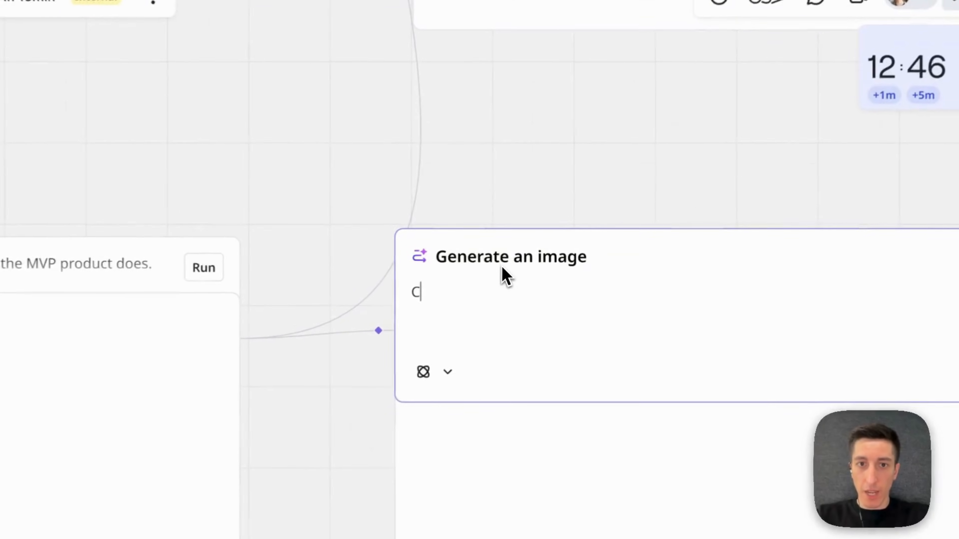
type("reate a logo for this")
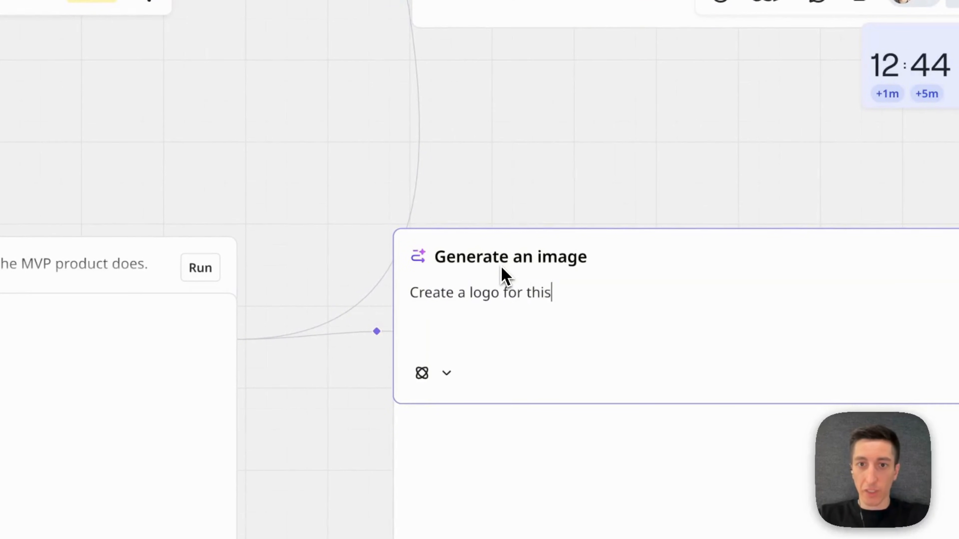
type(" startup. Make i")
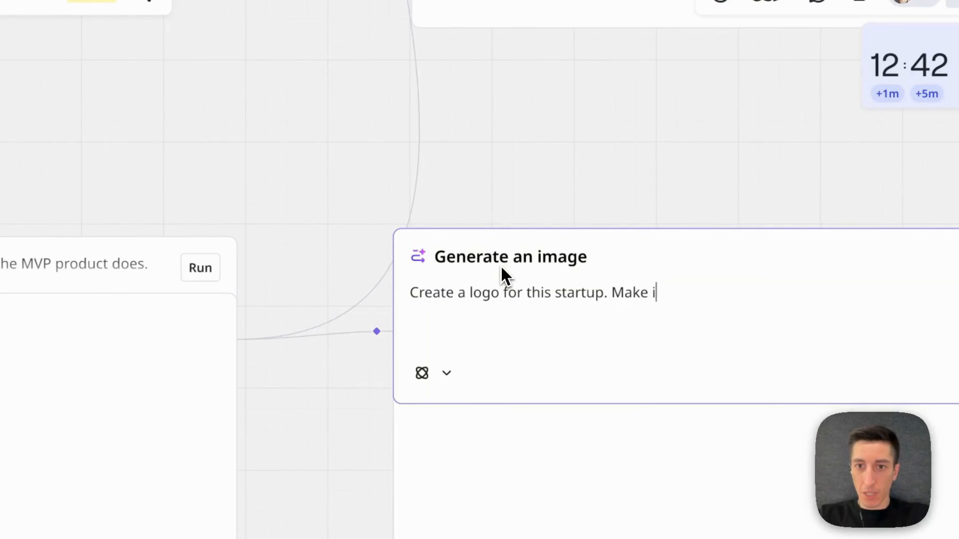
type("t clear, ")
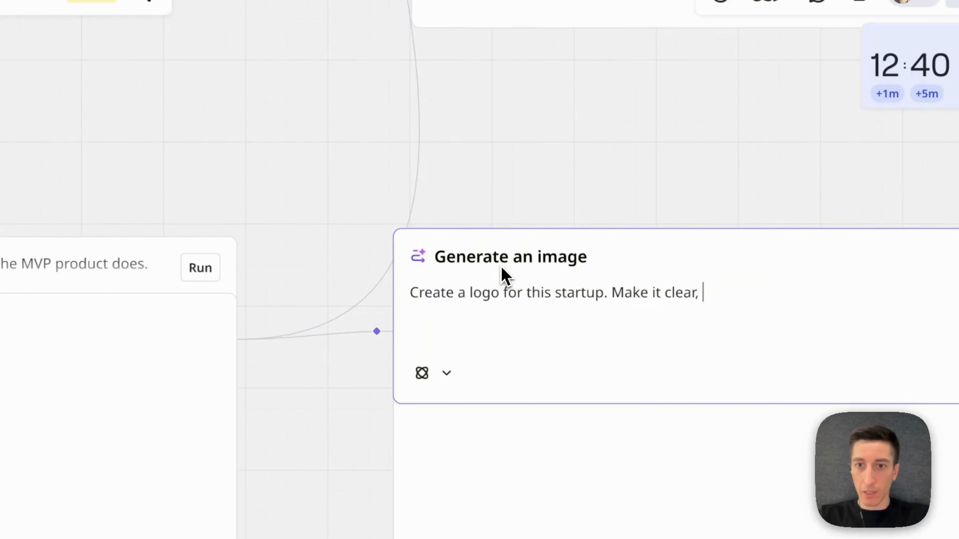
key("BackSpace")
key("BackSpace")
key("BackSpace")
type("n, simple, ")
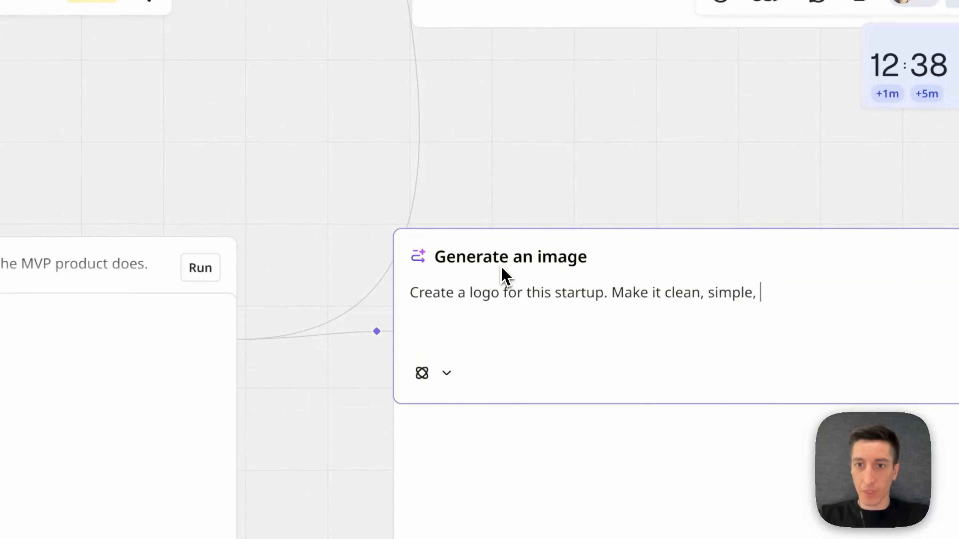
type("Silicon-va")
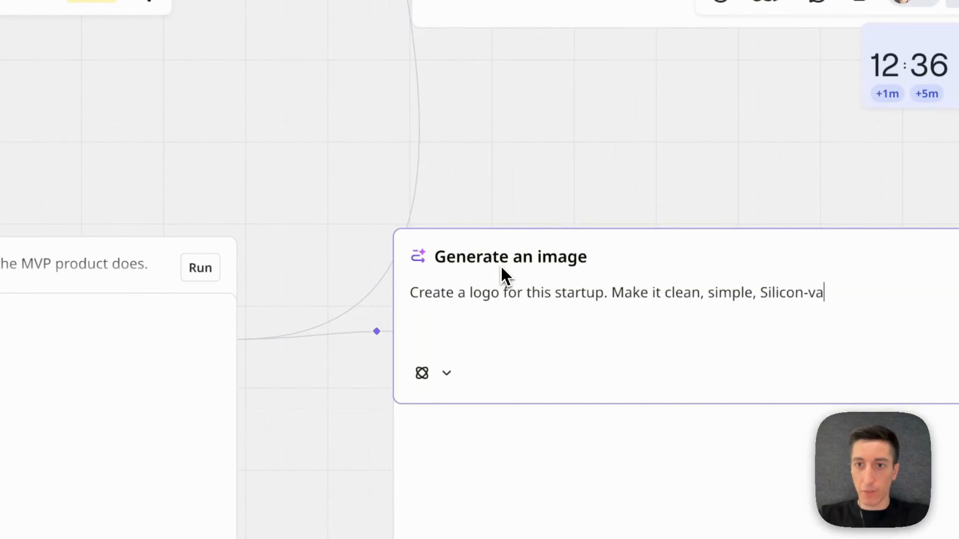
type("lley inspired.")
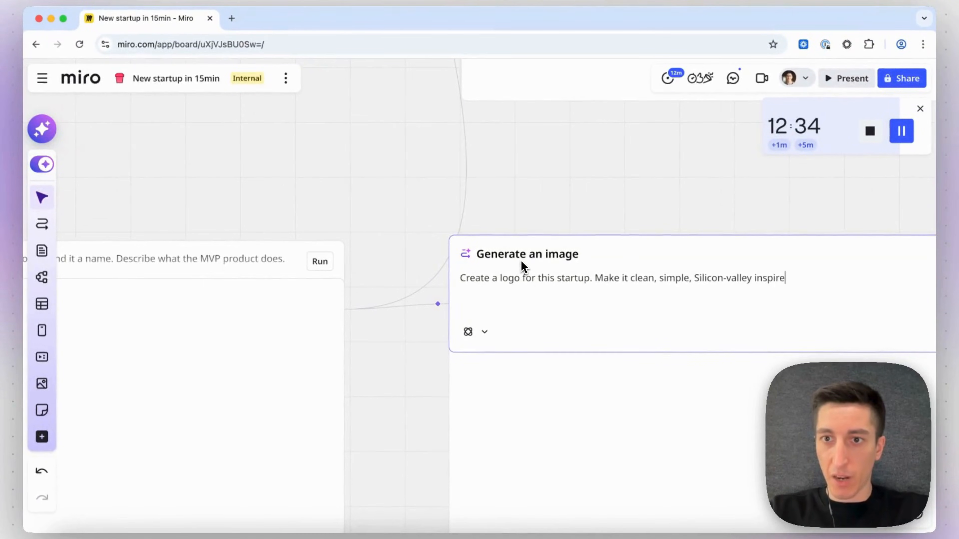
Nudge the Image output slightly up and to the right.
left_click(560, 218)
scroll(558, 218, "down", 8)
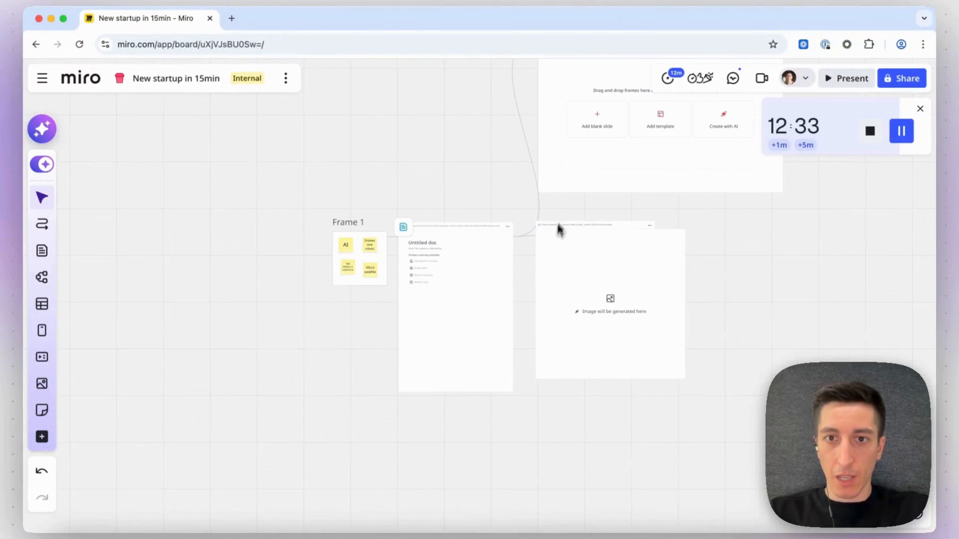
left_click(537, 270)
left_click_drag(562, 270, 576, 255)
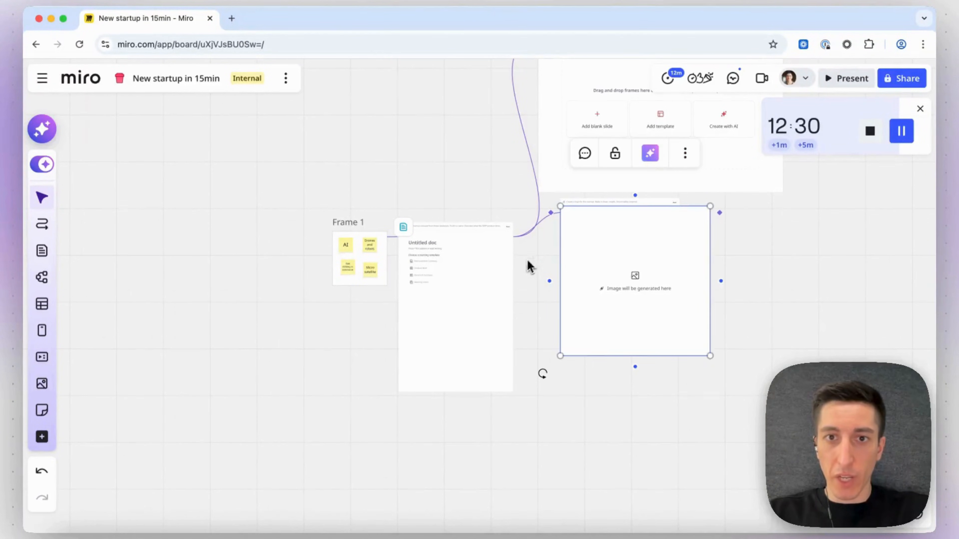
Create a new Prototype output connected from the Document.
scroll(525, 268, "up", 5)
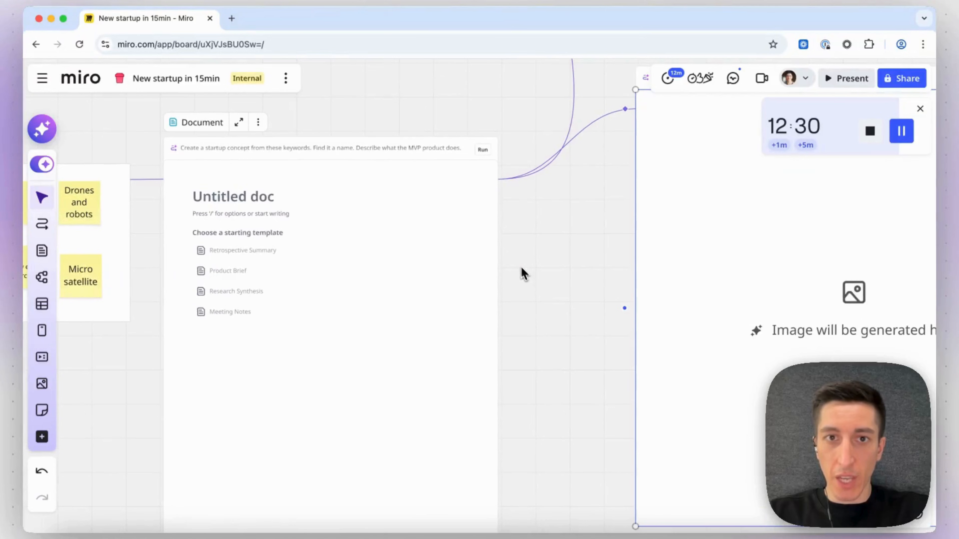
left_click(552, 247)
left_click(489, 190)
left_click_drag(509, 179, 638, 357)
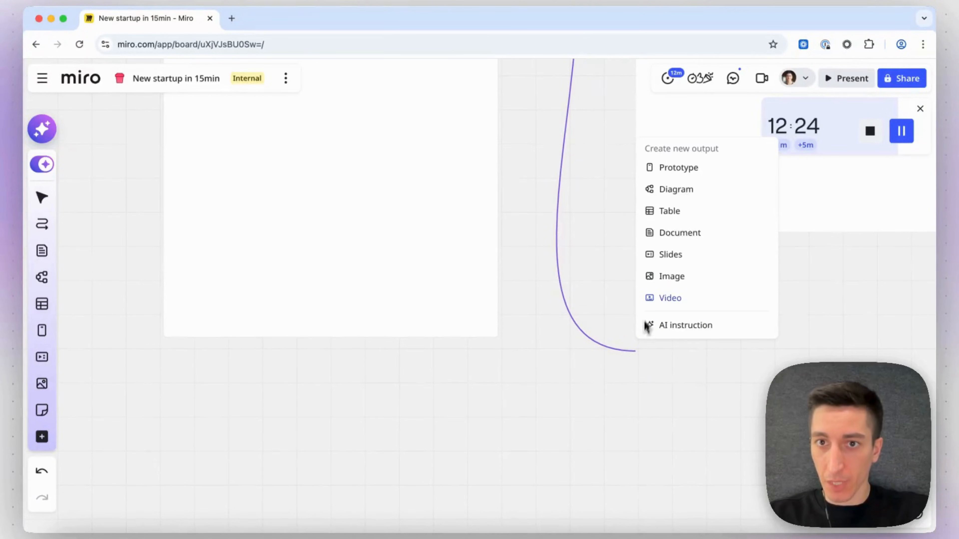
left_click(676, 168)
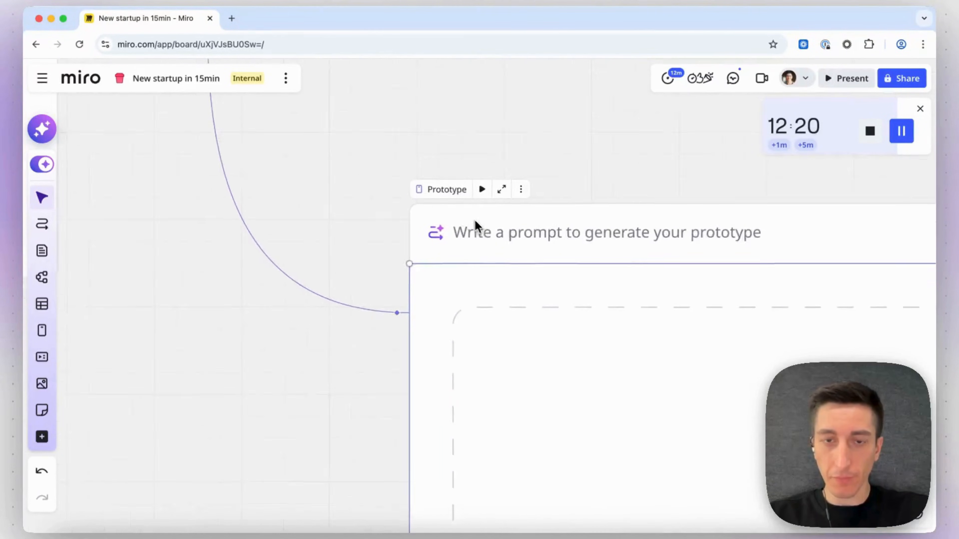
Write the prototype prompt "Create the customer facing MVP app for this startup".
left_click(458, 207)
type("Cre")
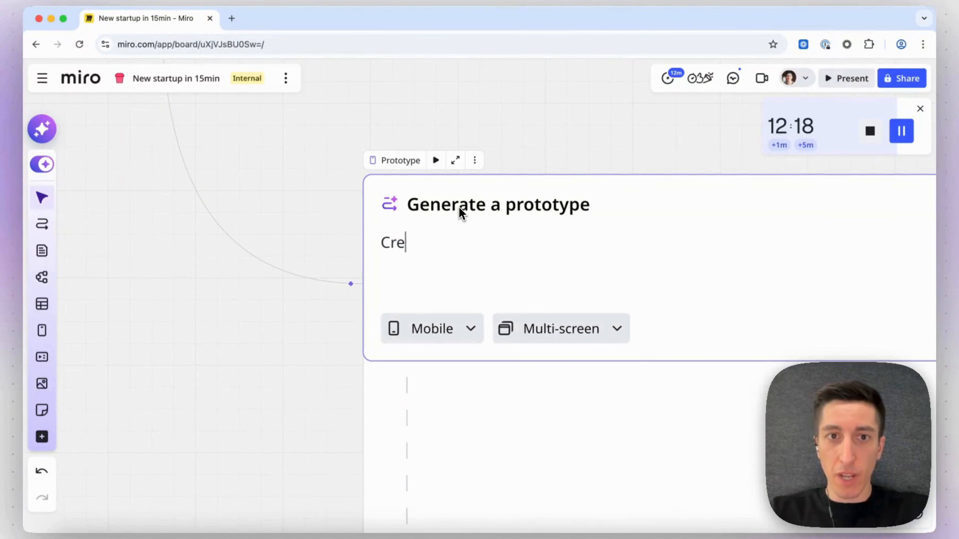
type("ate the ")
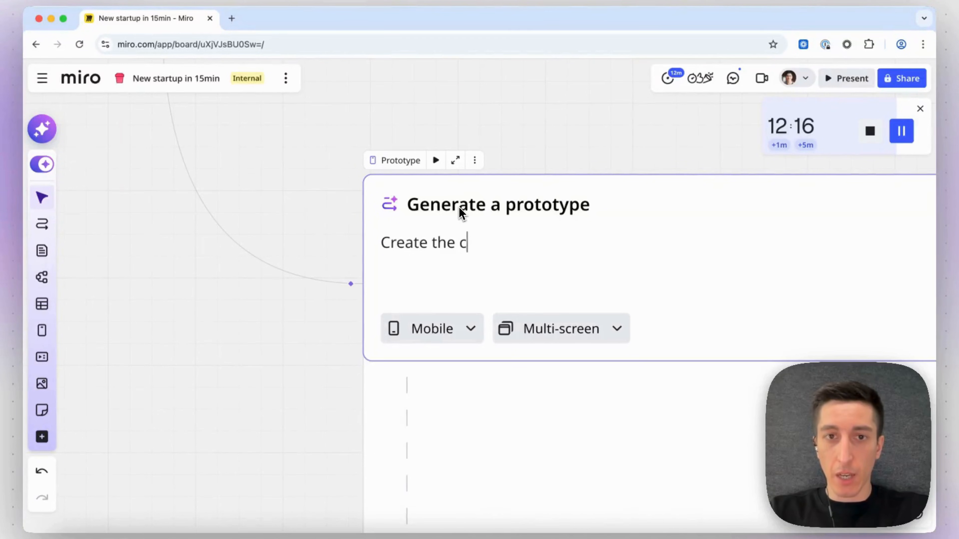
type("customer fac")
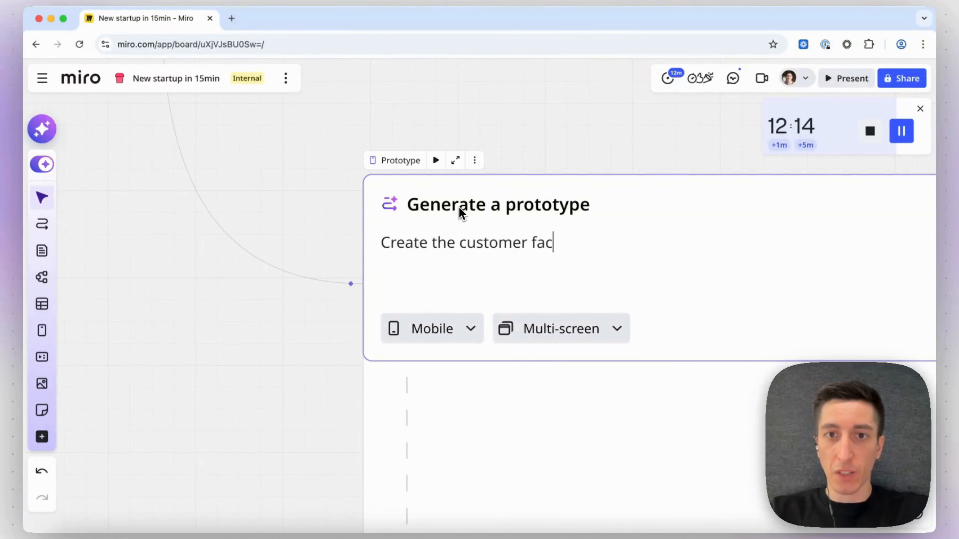
type("ing MV")
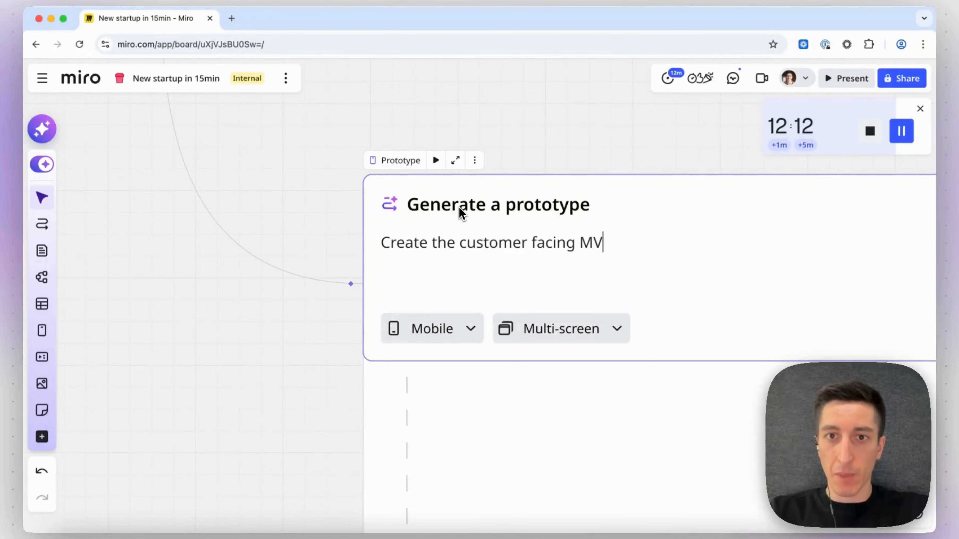
type("P app for thios ")
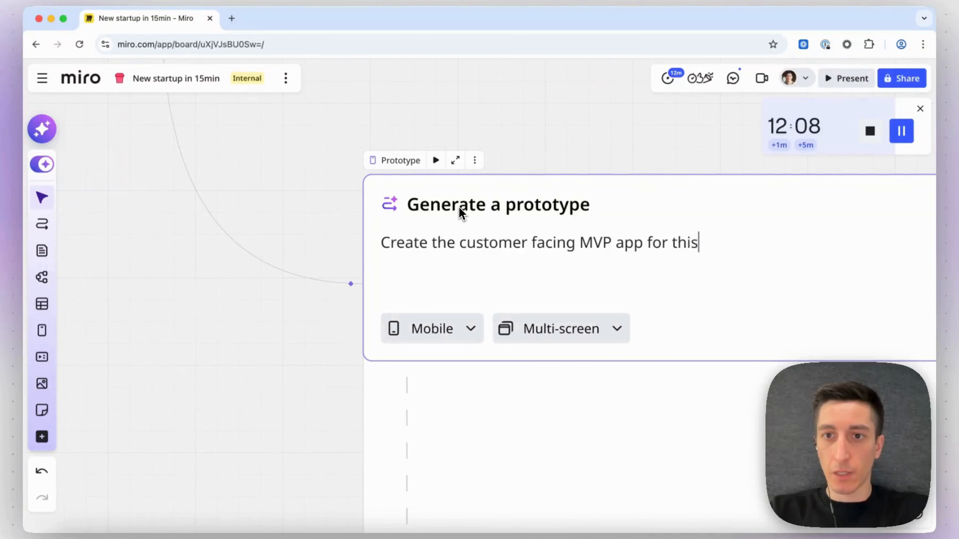
type(" startup")
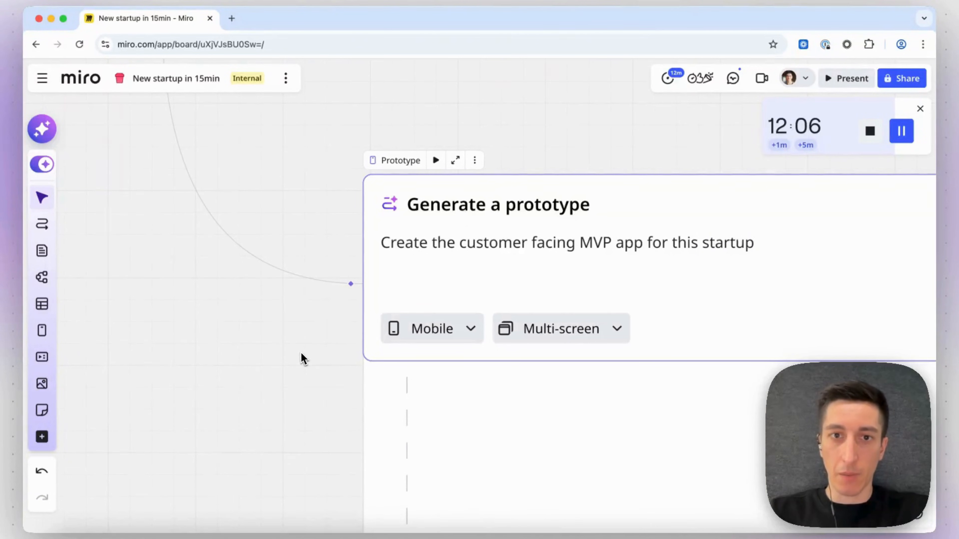
left_click(301, 353)
Create another Prototype output connected from the first Prototype.
scroll(301, 353, "down", 5)
scroll(301, 359, "down", 3)
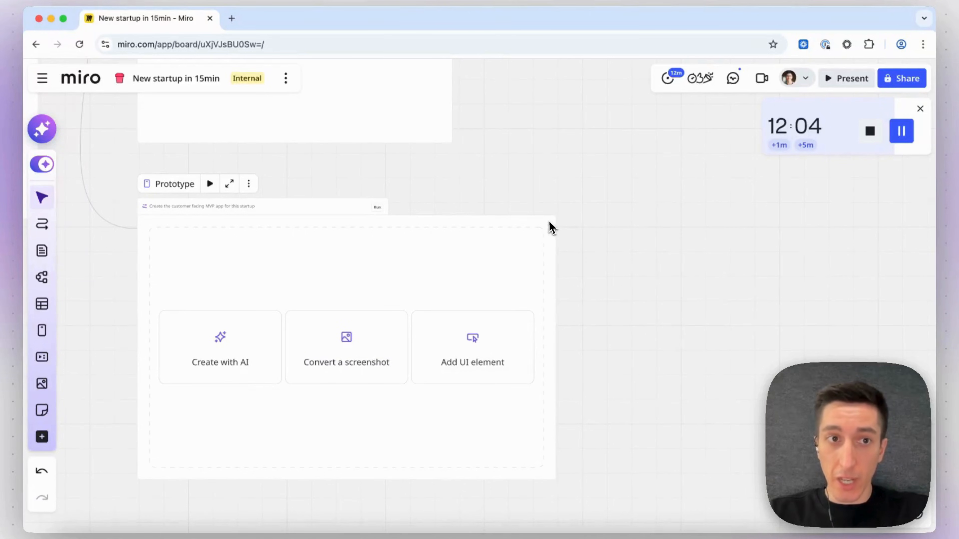
scroll(525, 231, "up", 5)
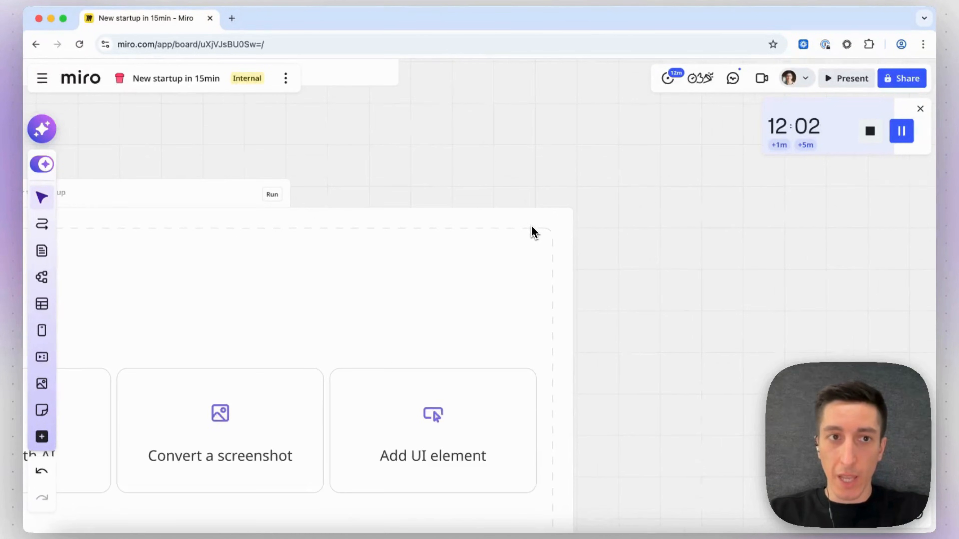
left_click(533, 222)
scroll(531, 222, "right", 3)
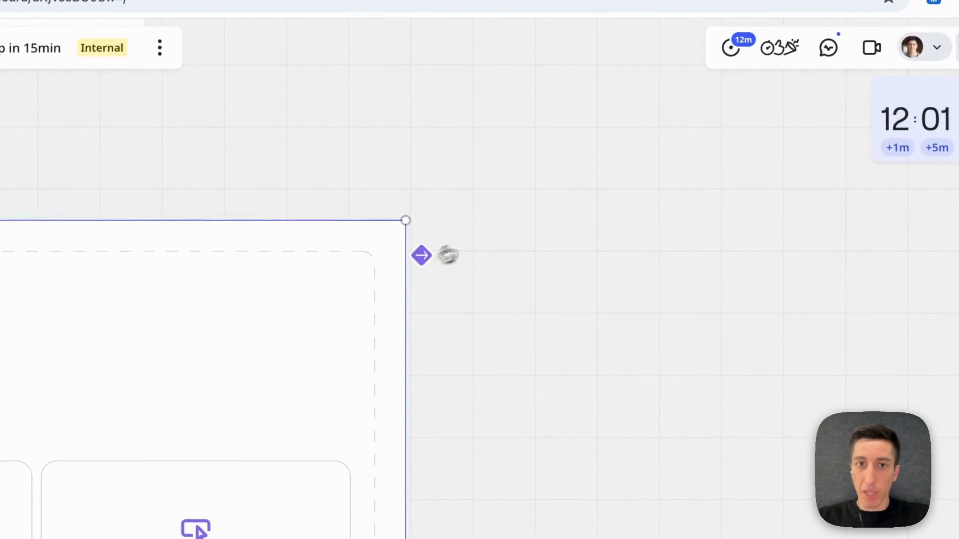
left_click_drag(421, 256, 515, 224)
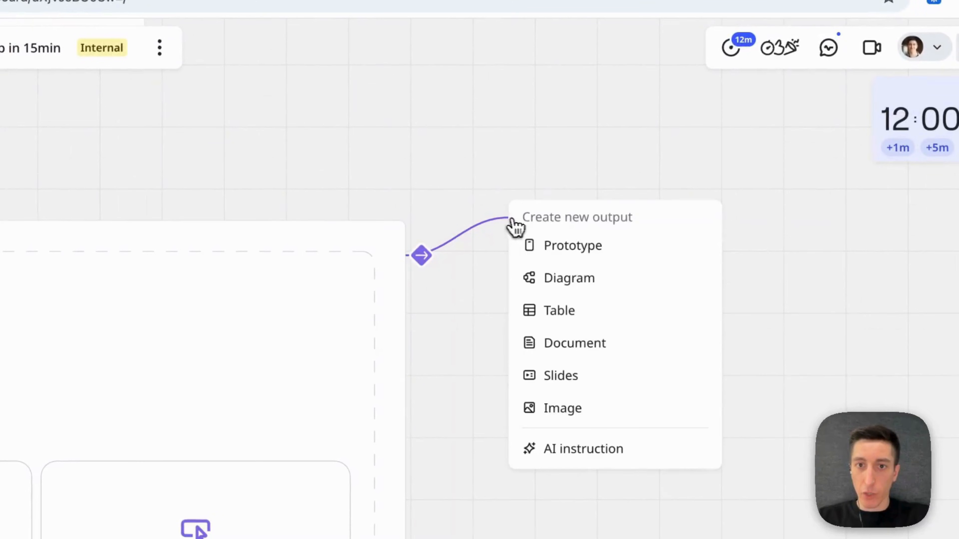
left_click(557, 253)
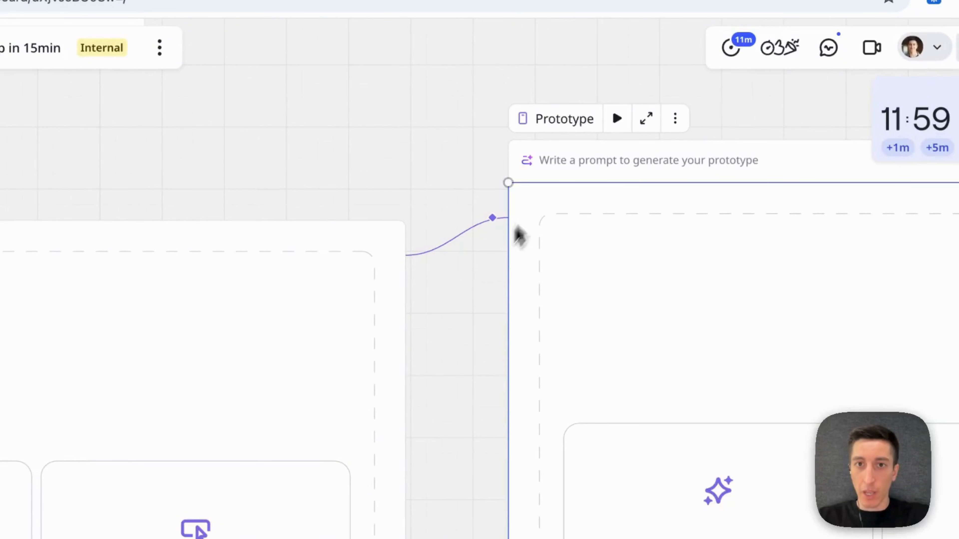
Write the second prototype prompt "Create a desktop web app for this startup" and set its device type to Desktop.
left_click(569, 161)
type("Create a des")
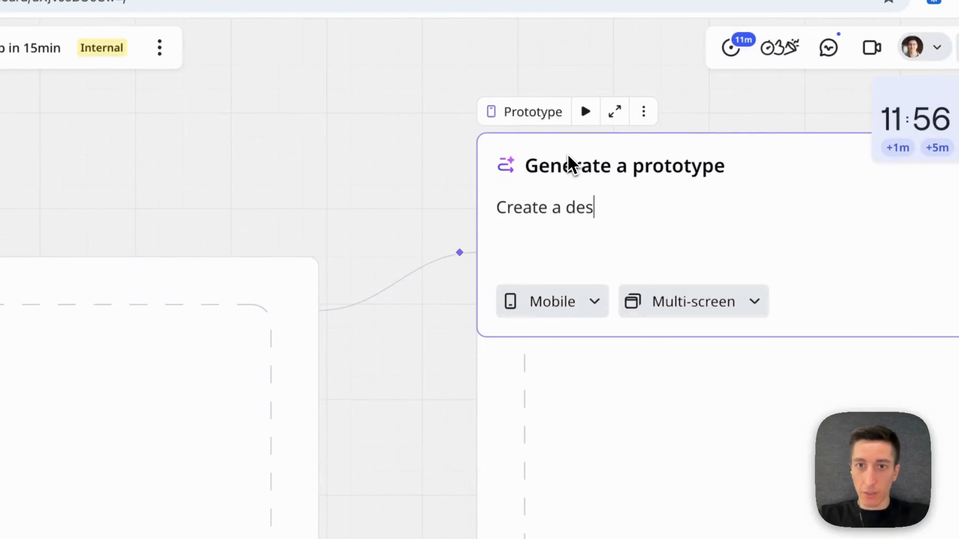
type("ktop ")
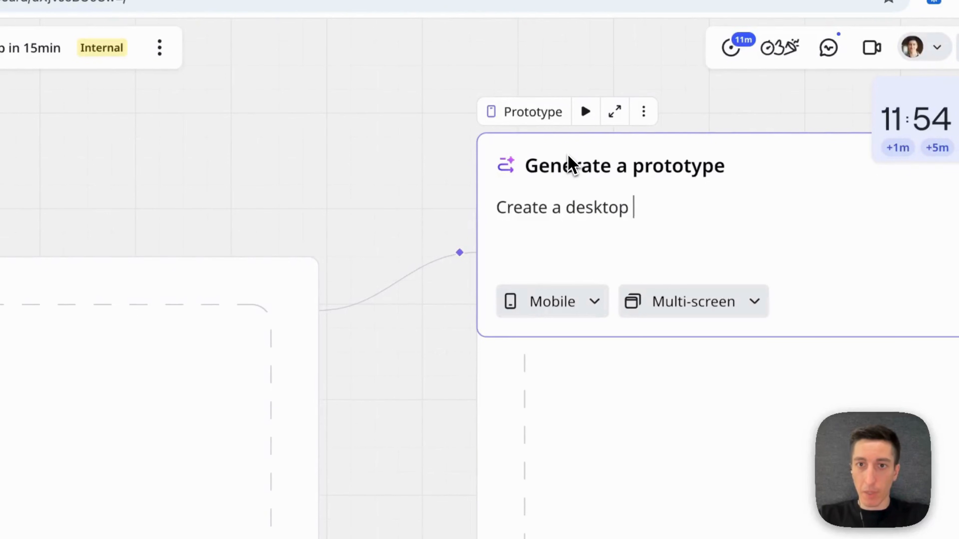
type("web app for this start")
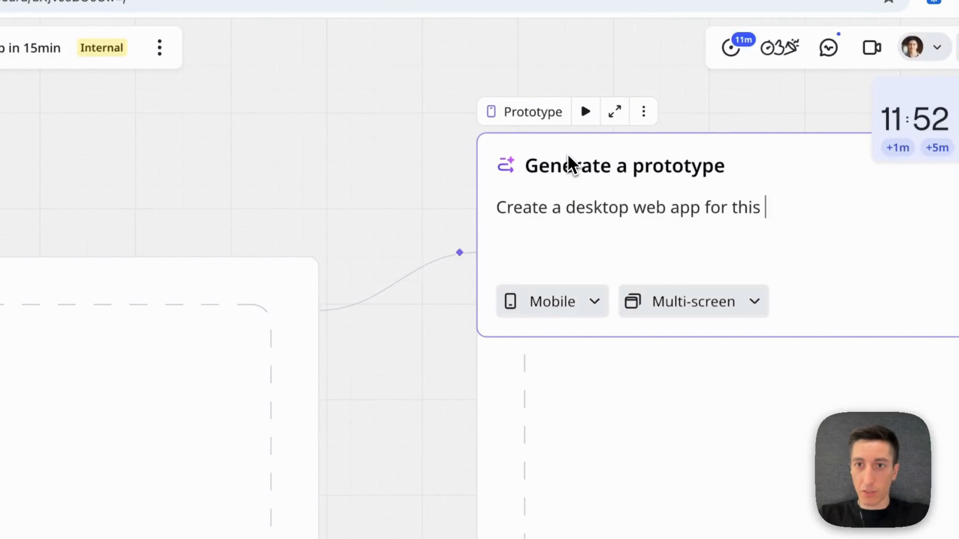
type("up")
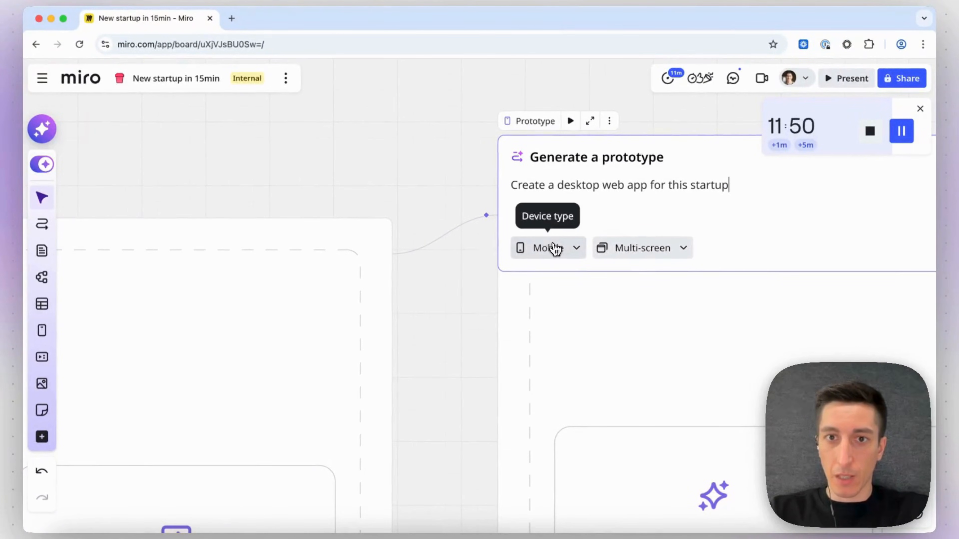
left_click(562, 303)
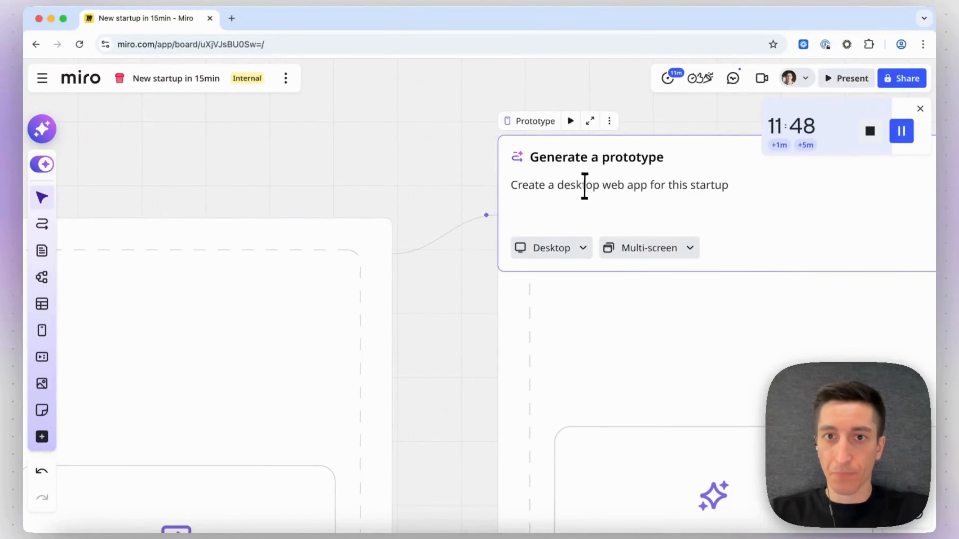
Connect the Document output to the desktop Prototype as an additional input.
scroll(582, 186, "down", 5)
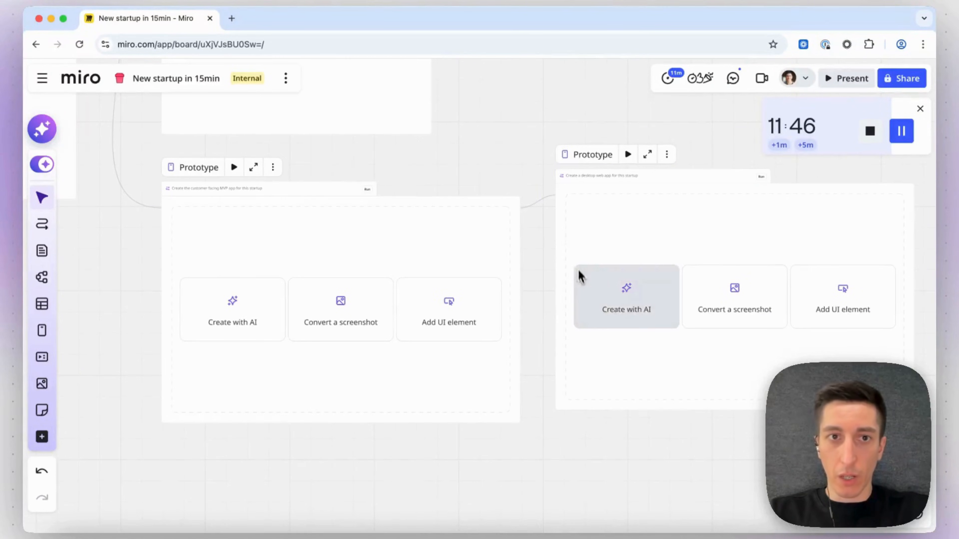
scroll(578, 280, "up", 5)
scroll(577, 279, "left", 5)
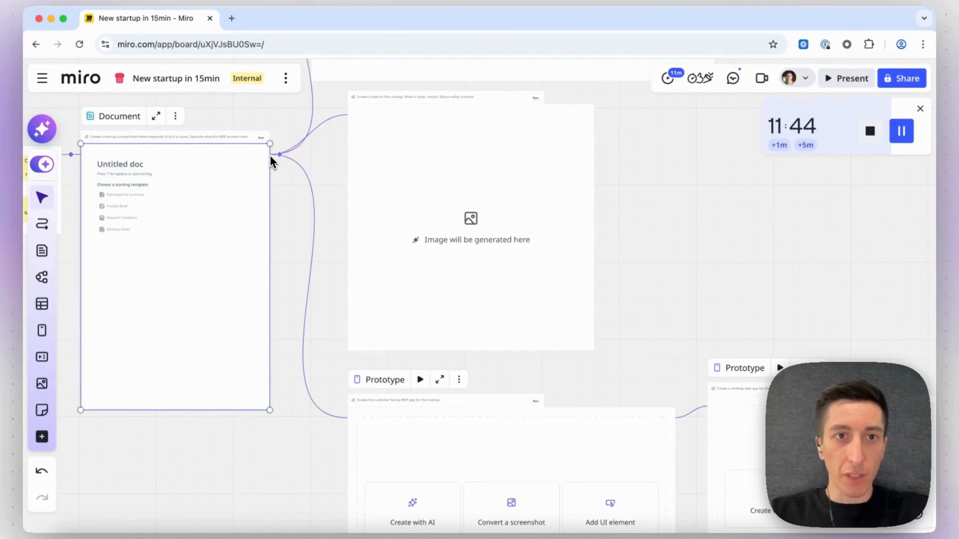
left_click_drag(270, 155, 697, 407)
left_click(680, 300)
Create a new Diagram output connected into the flow beside the prototypes.
scroll(680, 299, "down", 4)
scroll(680, 299, "right", 4)
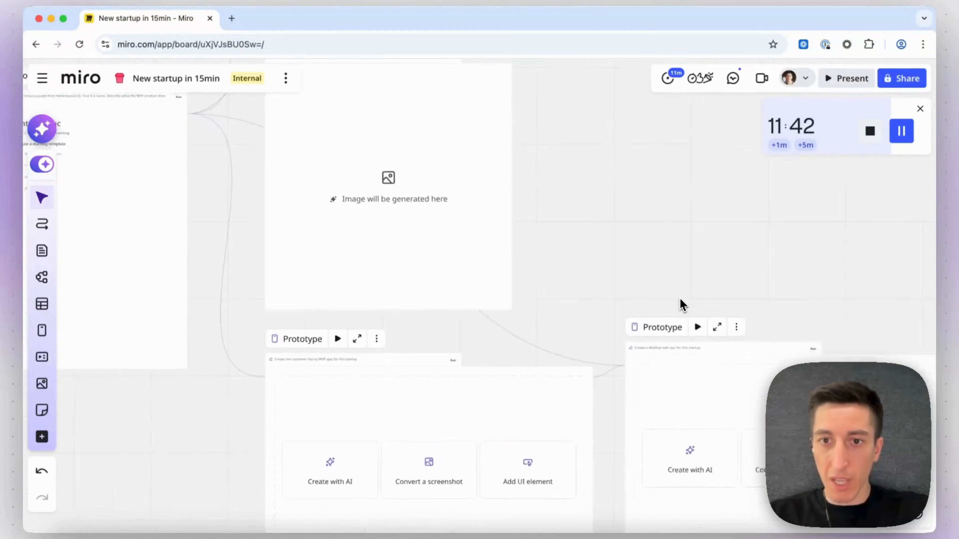
scroll(680, 299, "up", 3)
scroll(681, 299, "left", 2)
scroll(559, 317, "up", 6)
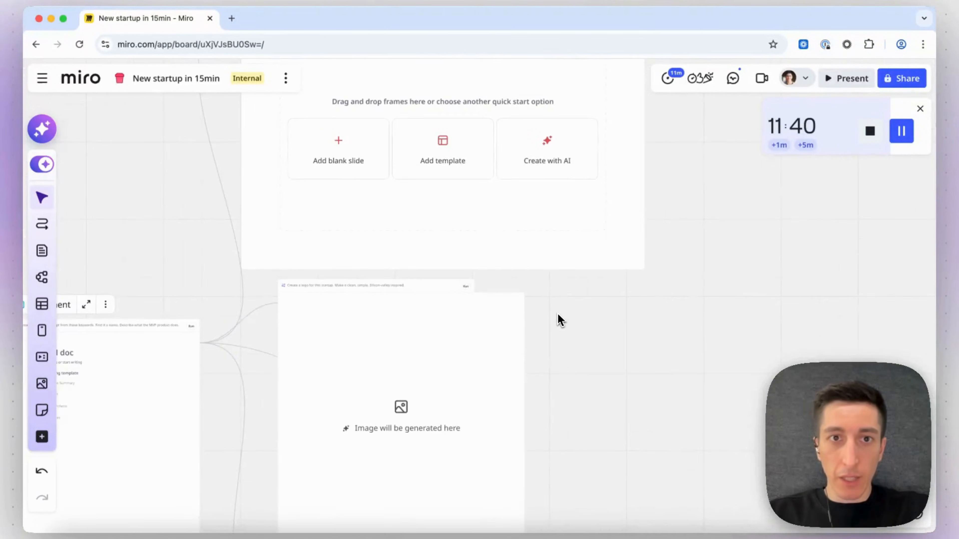
scroll(559, 319, "down", 9)
scroll(555, 319, "right", 2)
scroll(442, 259, "up", 5)
scroll(442, 254, "right", 1)
scroll(442, 254, "up", 1)
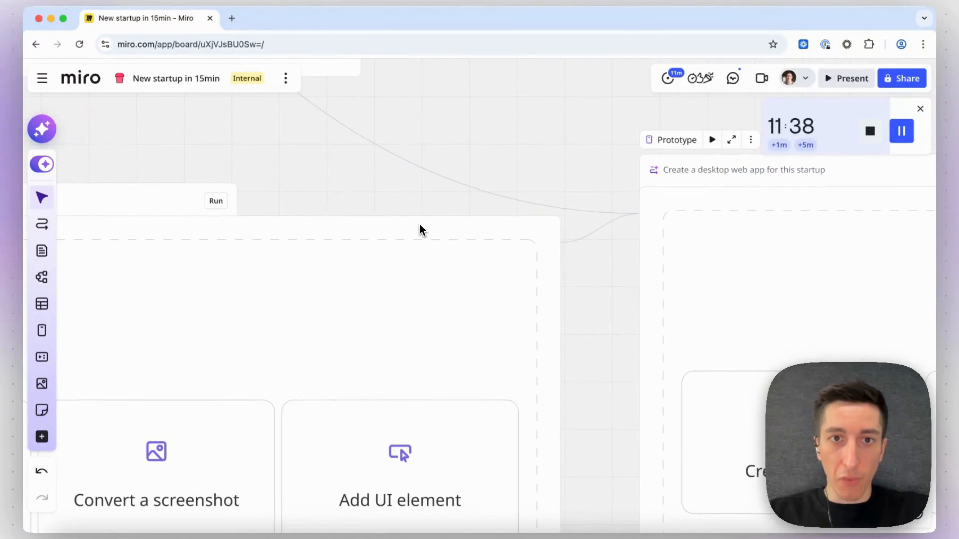
left_click(420, 226)
scroll(448, 230, "right", 3)
scroll(448, 230, "up", 1)
left_click_drag(467, 272, 492, 113)
left_click(524, 155)
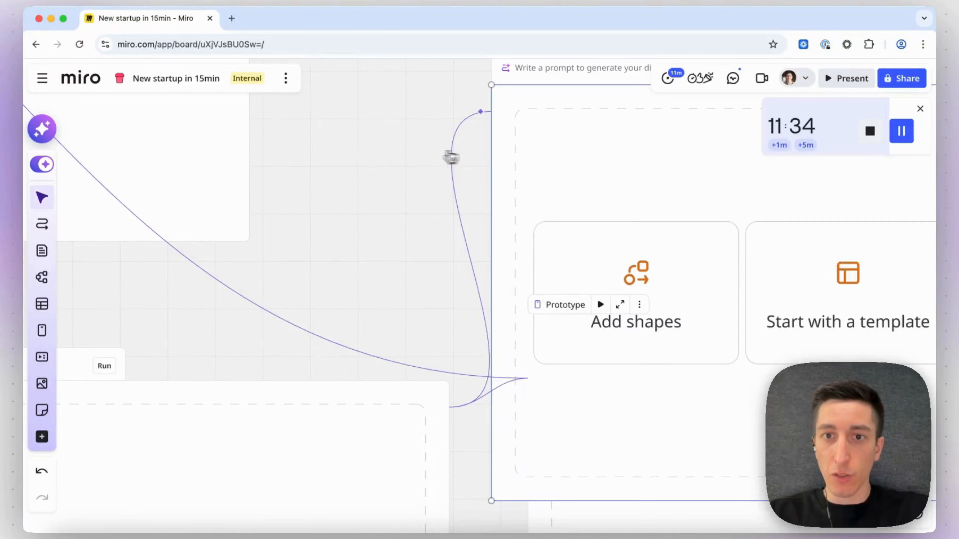
Write the diagram prompt "Map the user journey for a new customer joining this app.".
scroll(451, 158, "right", 2)
scroll(402, 176, "up", 4)
scroll(358, 276, "down", 5)
scroll(381, 107, "up", 3)
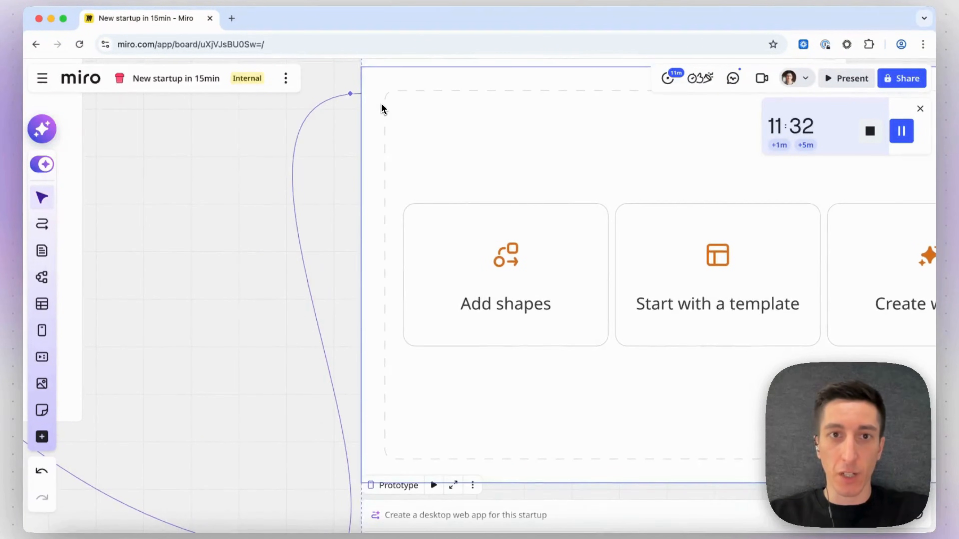
scroll(375, 156, "up", 3)
scroll(374, 157, "right", 1)
left_click(352, 203)
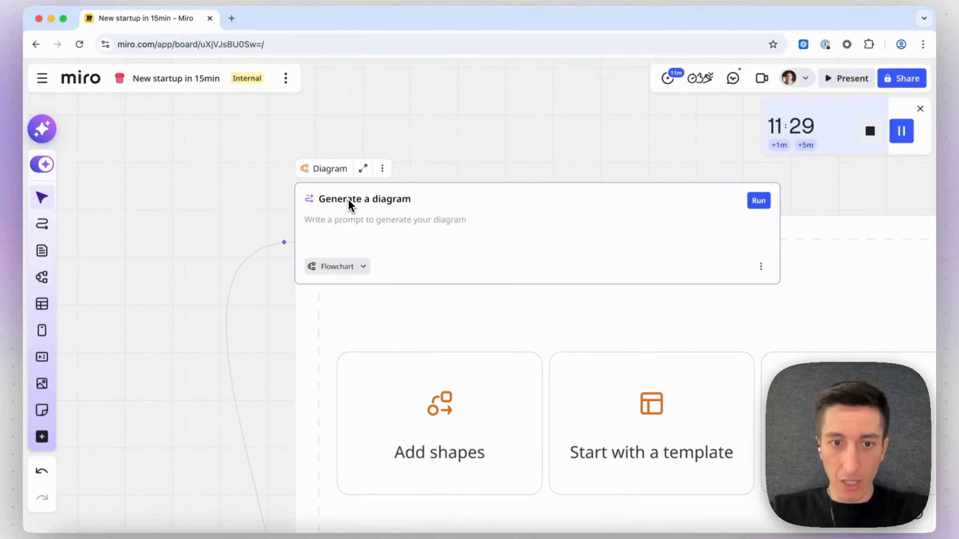
type("Create the user")
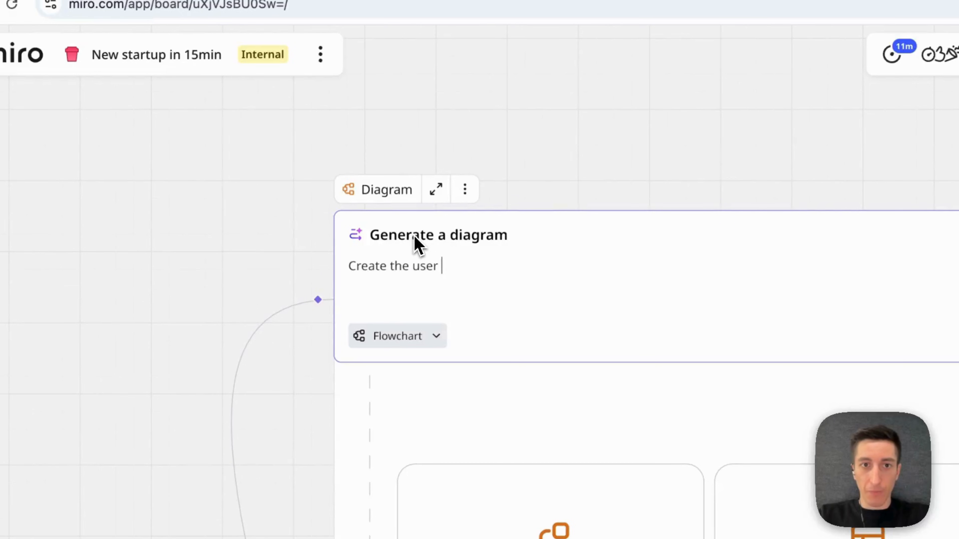
key("ctrl+a")
type("Map t")
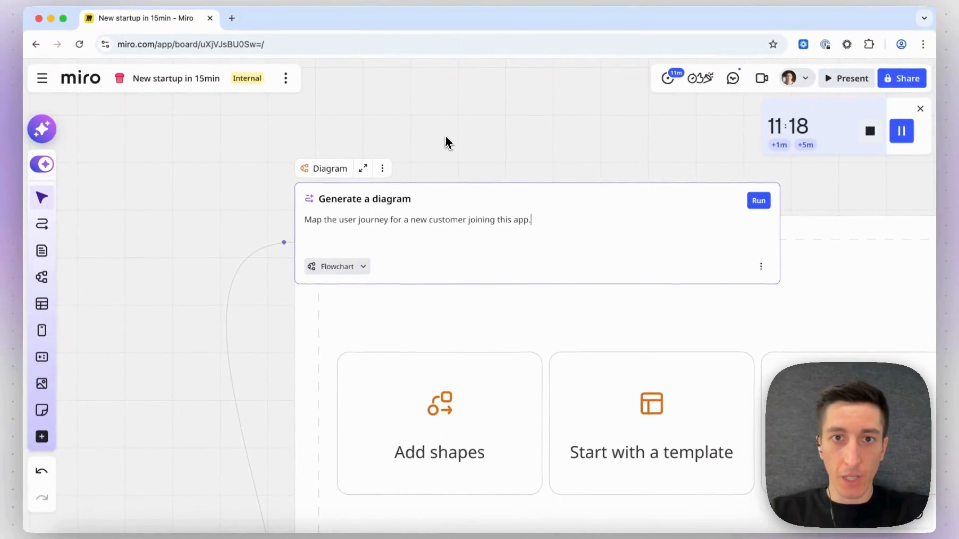
left_click(452, 132)
Create a new Table output connected from the customer MVP Prototype.
scroll(455, 136, "down", 5)
scroll(458, 158, "down", 1)
scroll(457, 157, "right", 1)
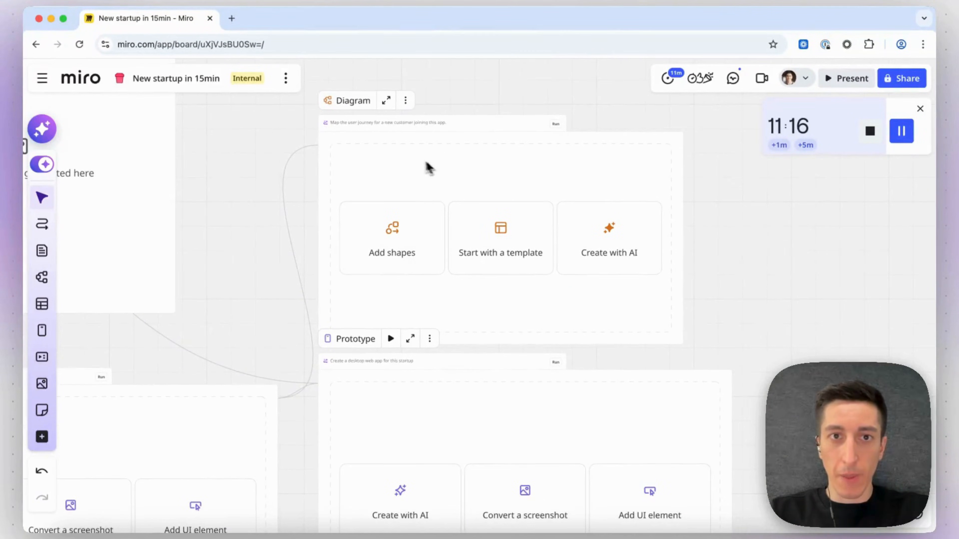
scroll(327, 143, "down", 10)
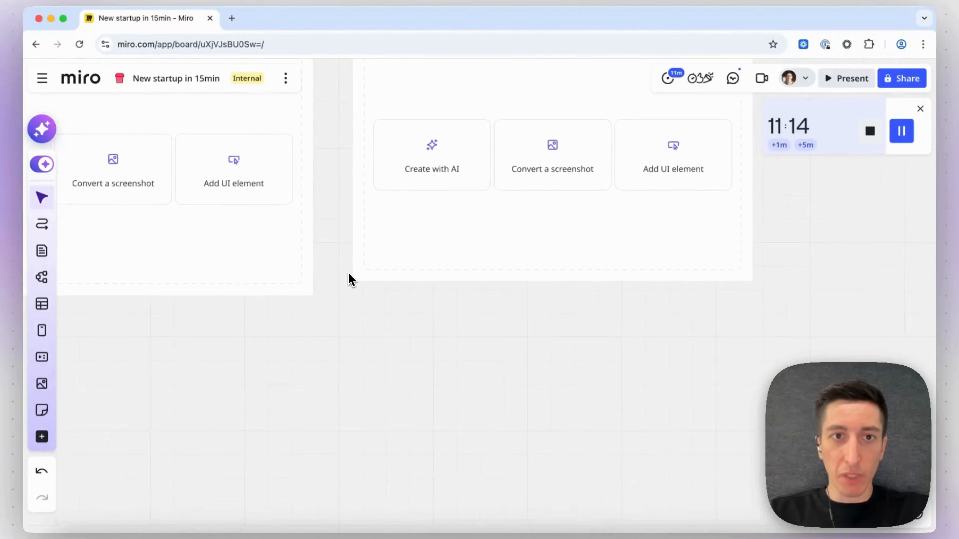
scroll(349, 279, "left", 3)
left_click(360, 138)
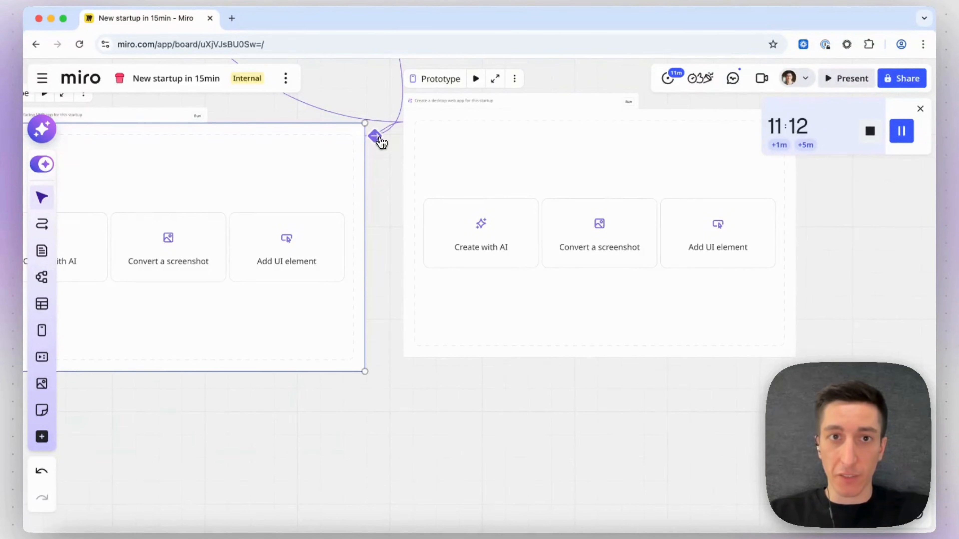
left_click_drag(376, 136, 395, 472)
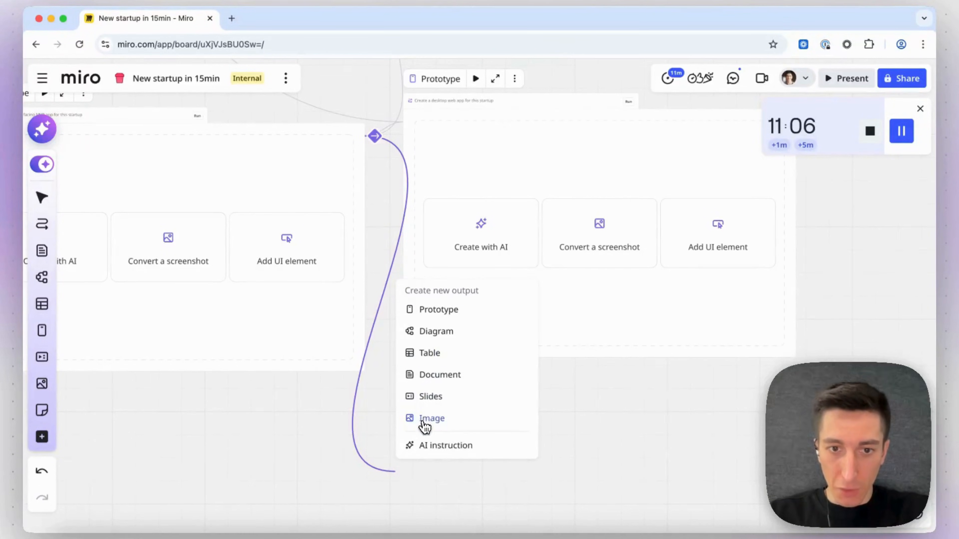
left_click(425, 353)
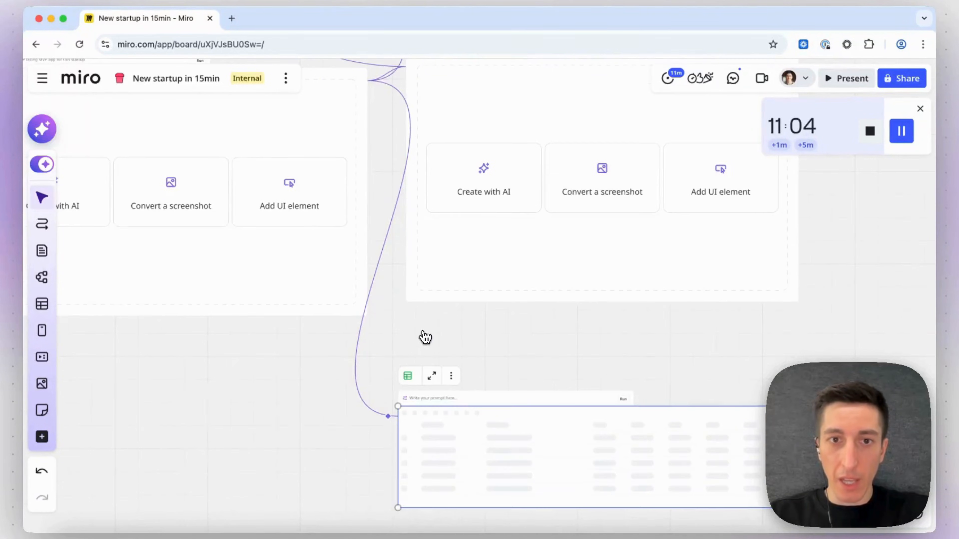
Connect the desktop Prototype to the Table output as well.
scroll(396, 309, "down", 2)
scroll(396, 309, "down", 5)
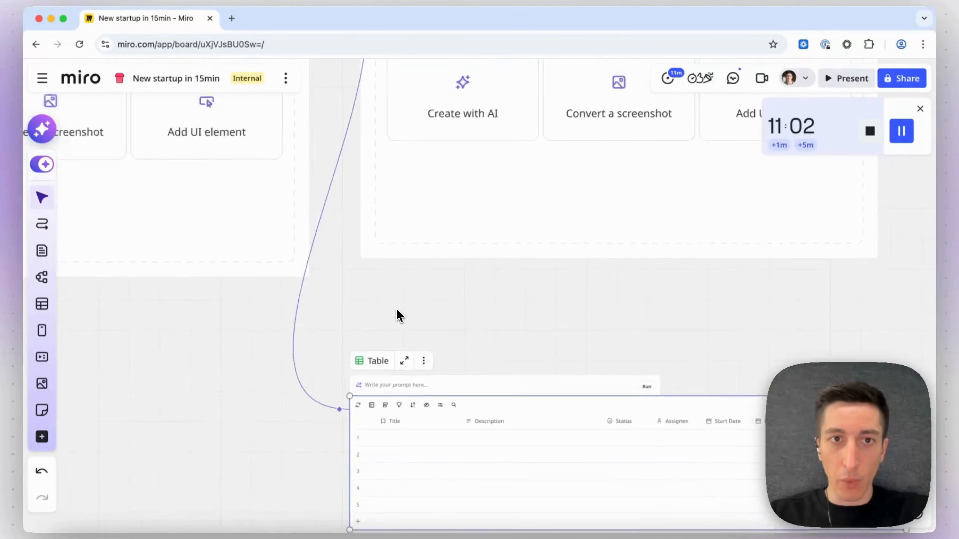
scroll(396, 309, "up", 3)
scroll(396, 294, "left", 1)
scroll(372, 173, "right", 3)
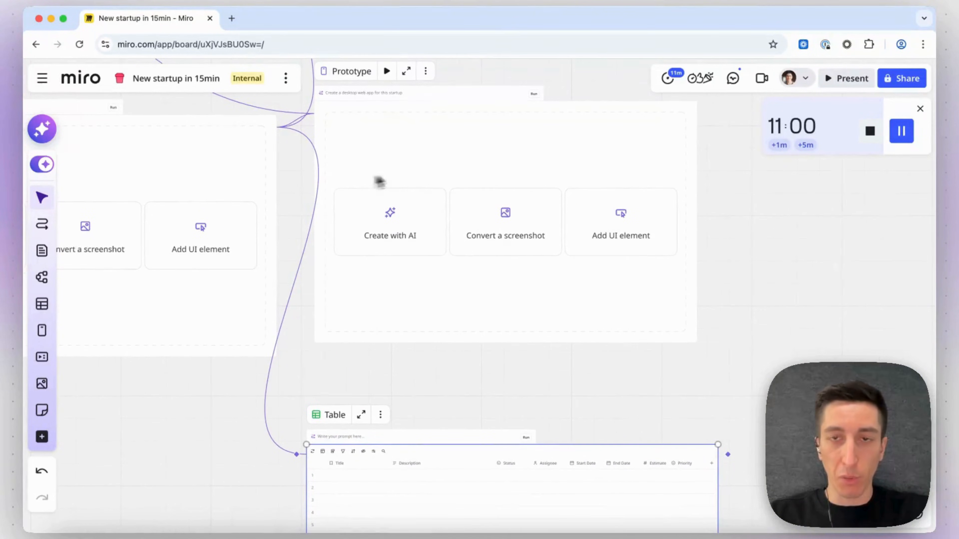
left_click(693, 127)
left_click_drag(707, 113, 306, 455)
scroll(246, 460, "down", 3)
scroll(297, 377, "up", 5)
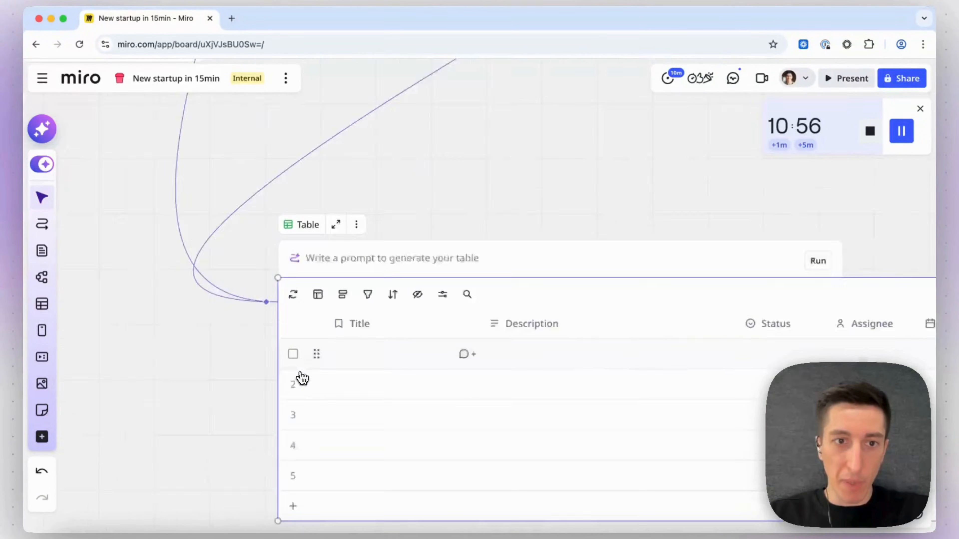
Write the table prompt "Create a project management table to track progress towards building these two apps (mobile app and web app). Decompose the most important lines of work into bite size projects".
left_click(331, 246)
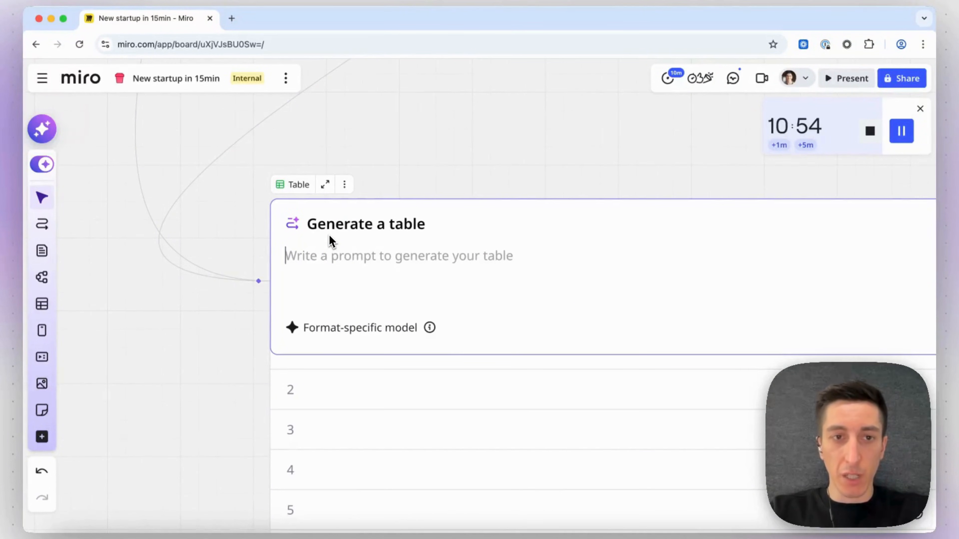
type("Create a project mana")
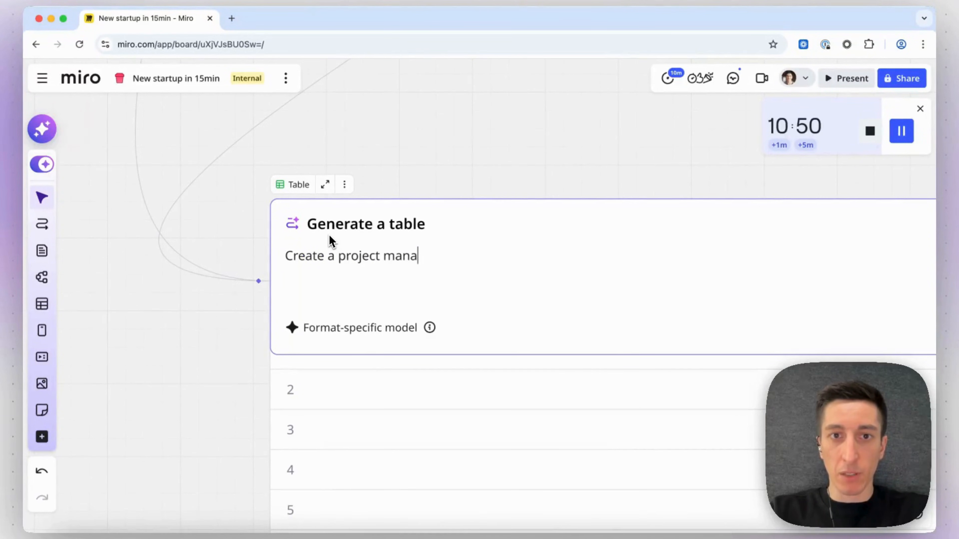
type("gement table to track progress towards building these two apps (")
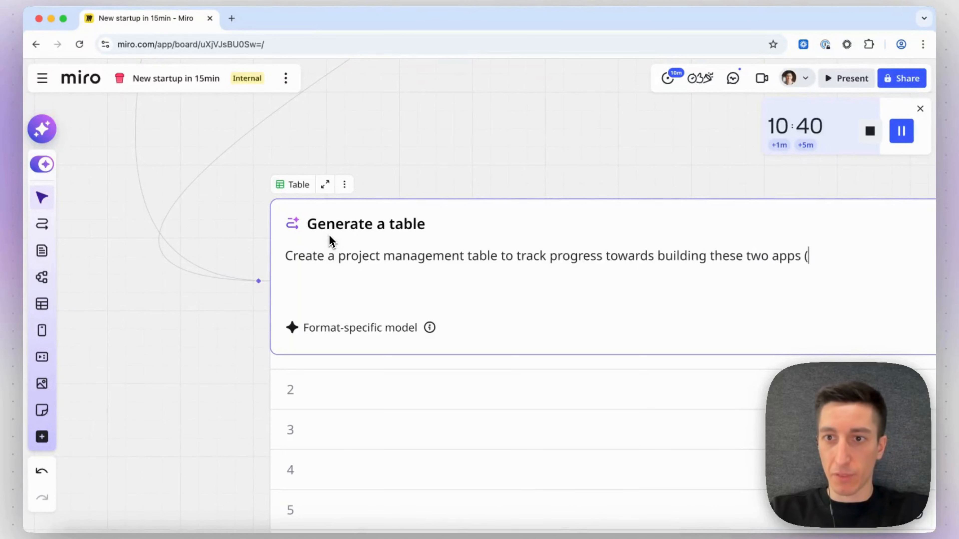
scroll(263, 232, "right", 6)
type("mobile app and web app).")
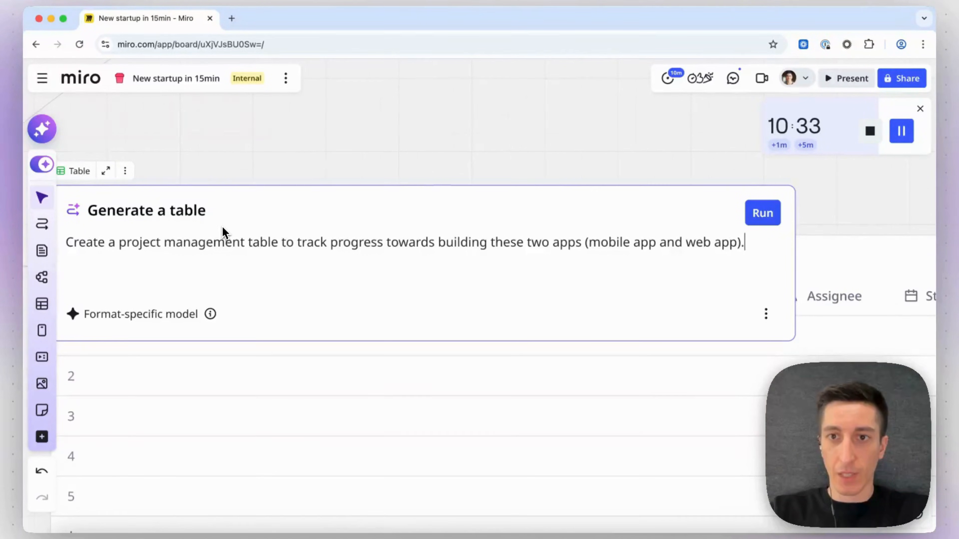
scroll(222, 227, "left", 5)
type("D")
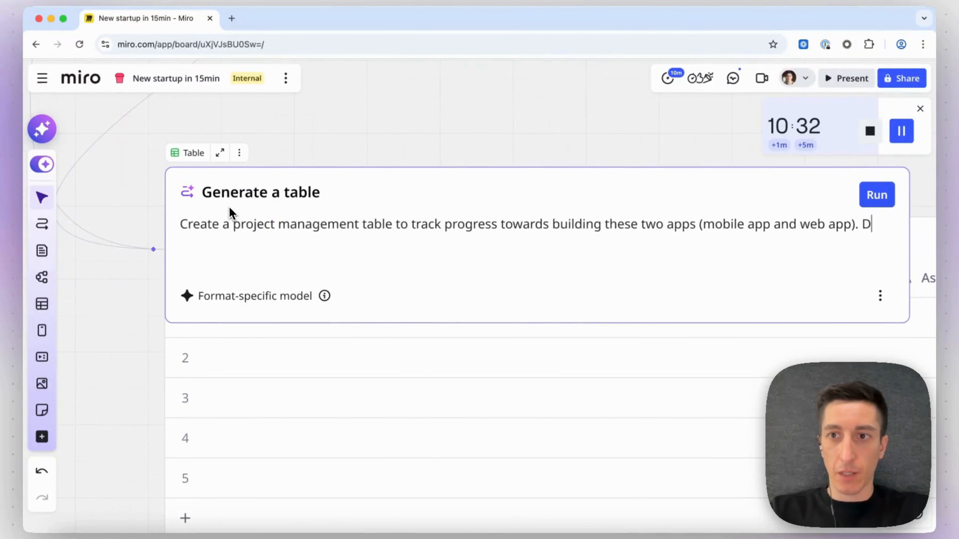
type("ecompose the c")
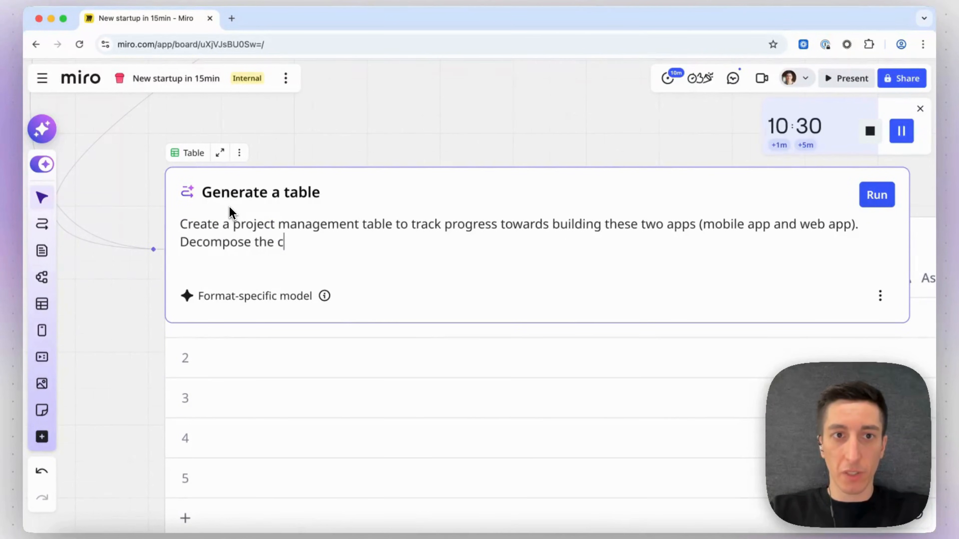
key("BackSpace")
type("most important pie")
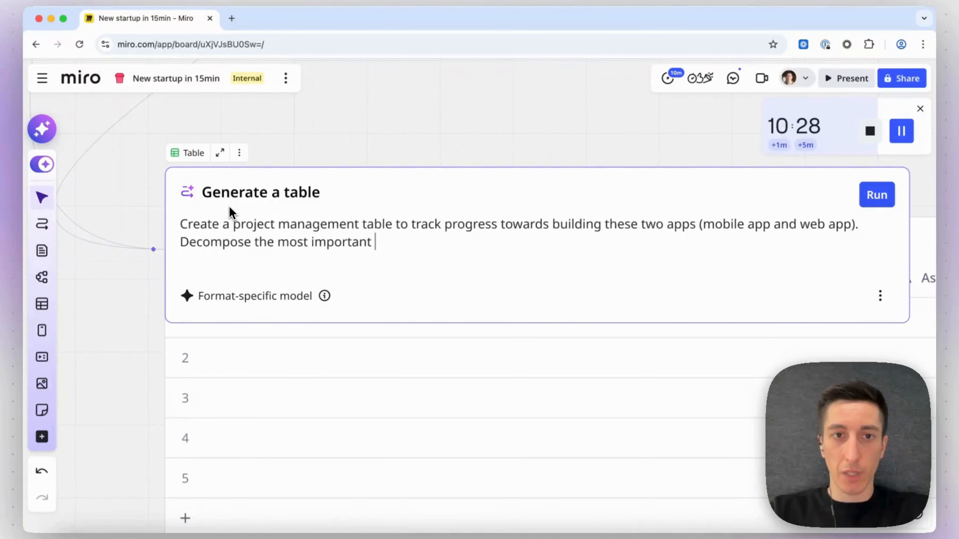
key("BackSpace")
key("BackSpace")
key("BackSpace")
key("BackSpace")
type("lines of work into bite size proje")
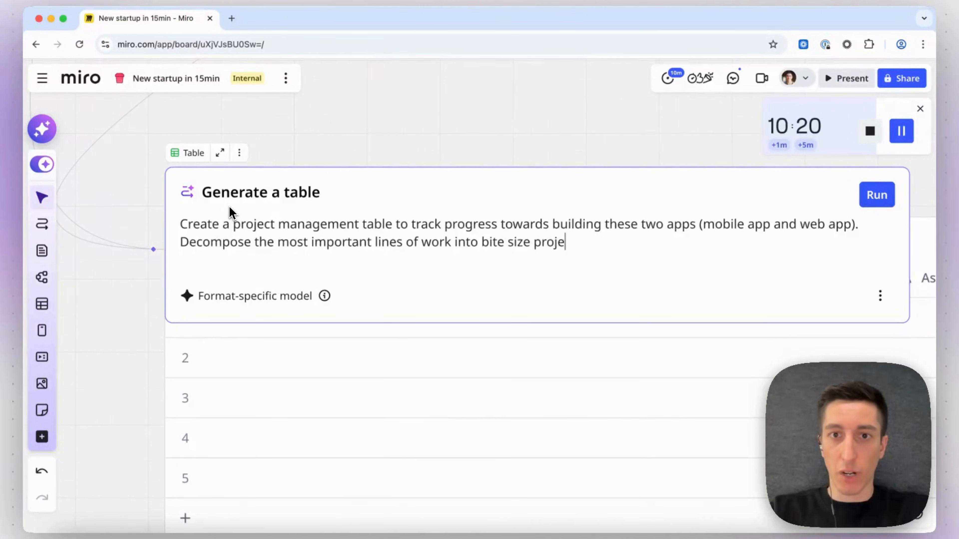
left_click(380, 127)
Survey the whole board of connected AI outputs while the flow generates.
scroll(379, 128, "down", 10)
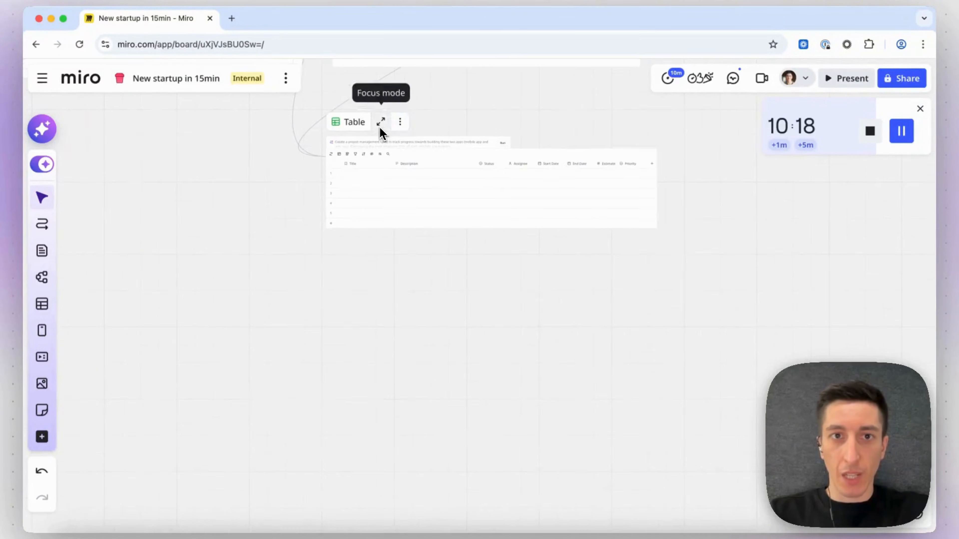
scroll(379, 128, "up", 8)
scroll(380, 128, "left", 7)
scroll(379, 128, "up", 5)
scroll(379, 128, "left", 5)
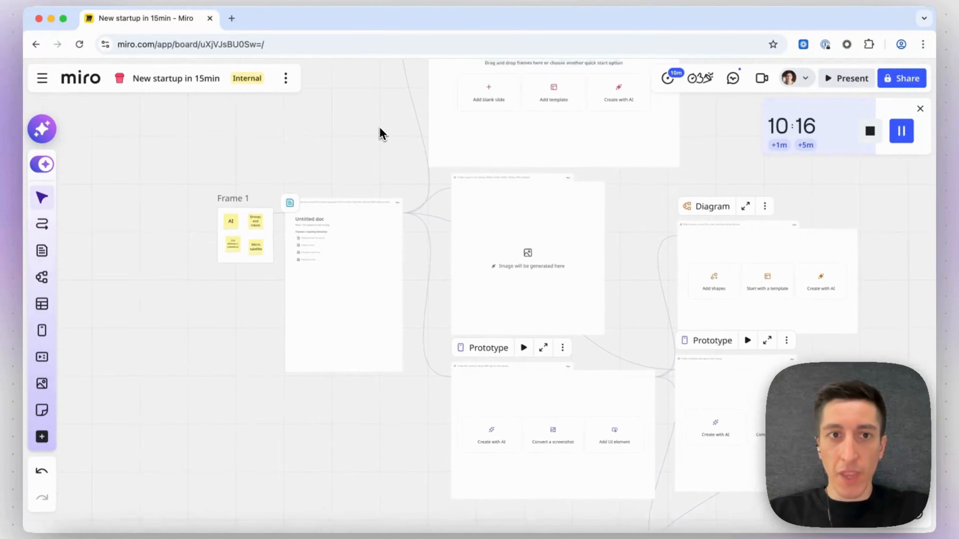
scroll(415, 202, "up", 3)
scroll(416, 207, "up", 3)
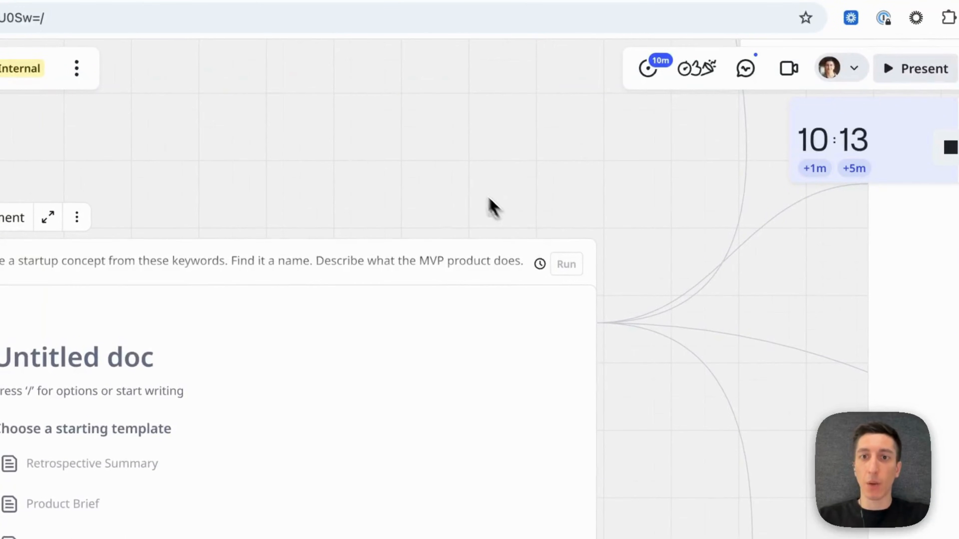
scroll(467, 179, "left", 5)
scroll(467, 179, "down", 2)
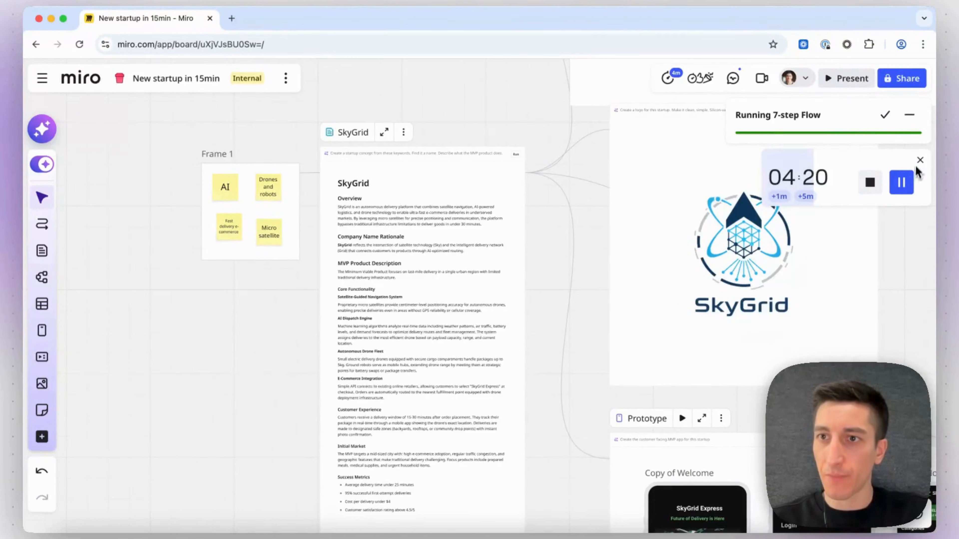
Close the countdown timer widget on the board.
left_click(920, 160)
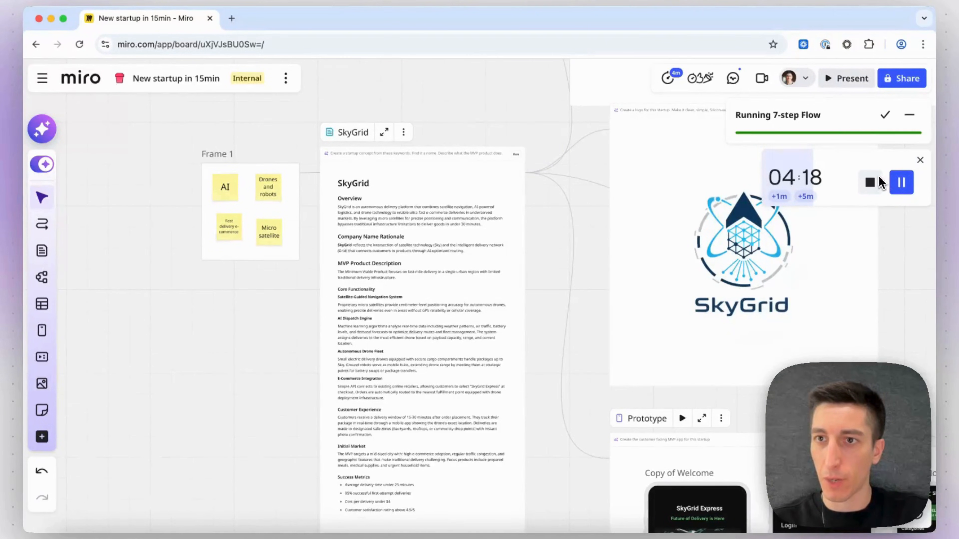
left_click(919, 161)
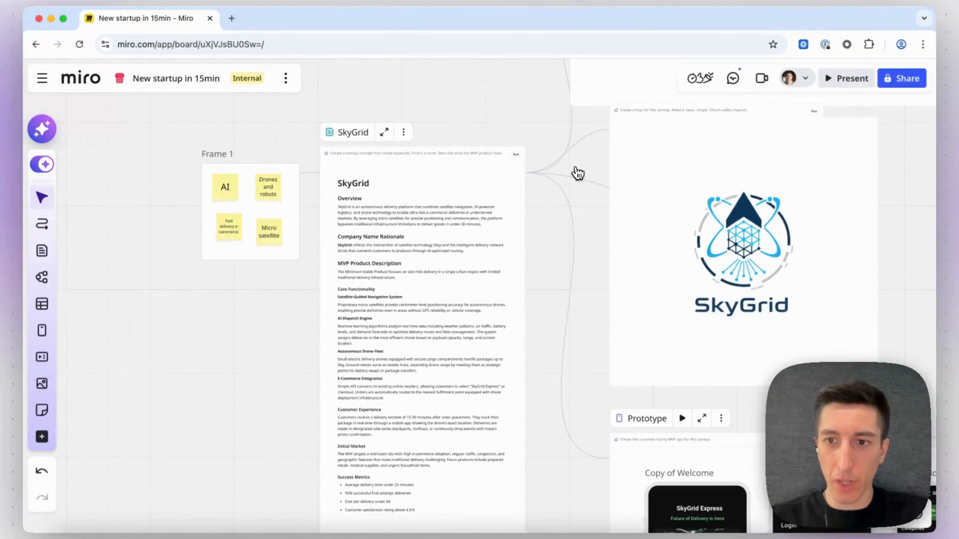
Review the SkyGrid concept document generated from the Frame 1 keywords.
scroll(576, 174, "left", 2)
scroll(576, 174, "up", 1)
scroll(290, 221, "up", 3)
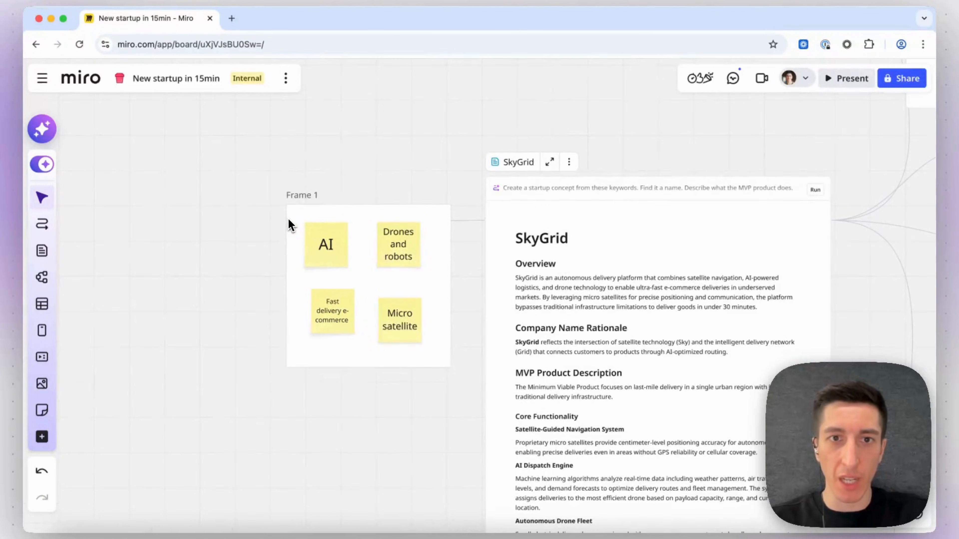
scroll(380, 316, "right", 2)
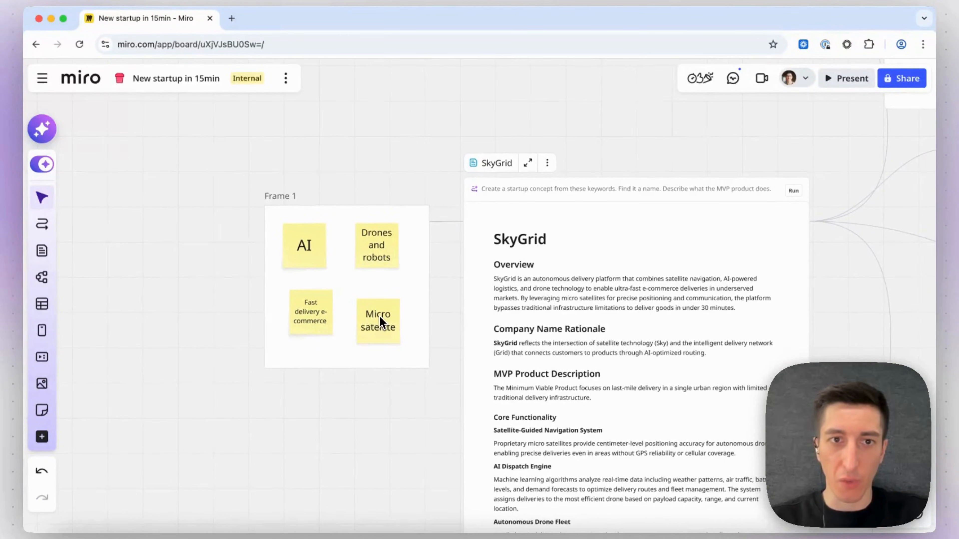
scroll(379, 316, "up", 3)
scroll(379, 317, "right", 3)
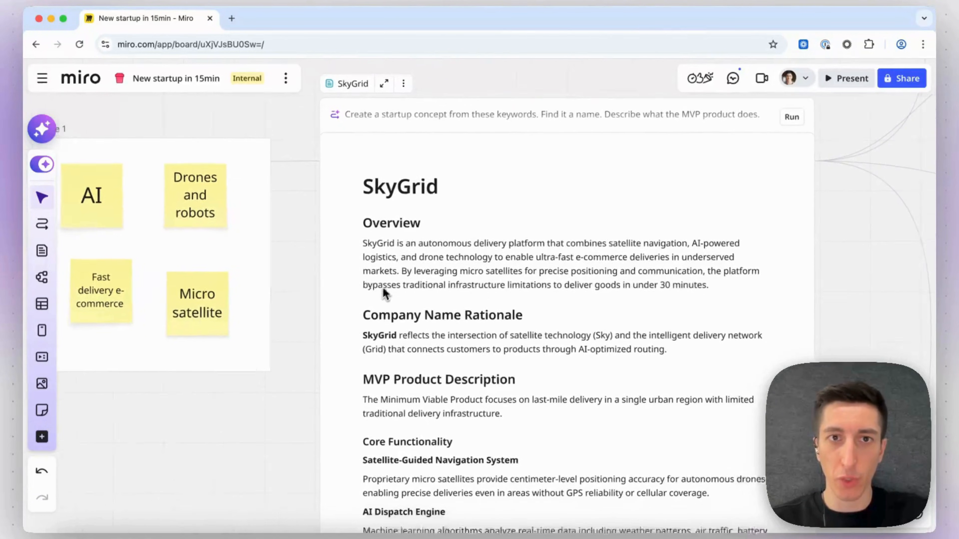
scroll(464, 150, "right", 2)
scroll(460, 154, "up", 2)
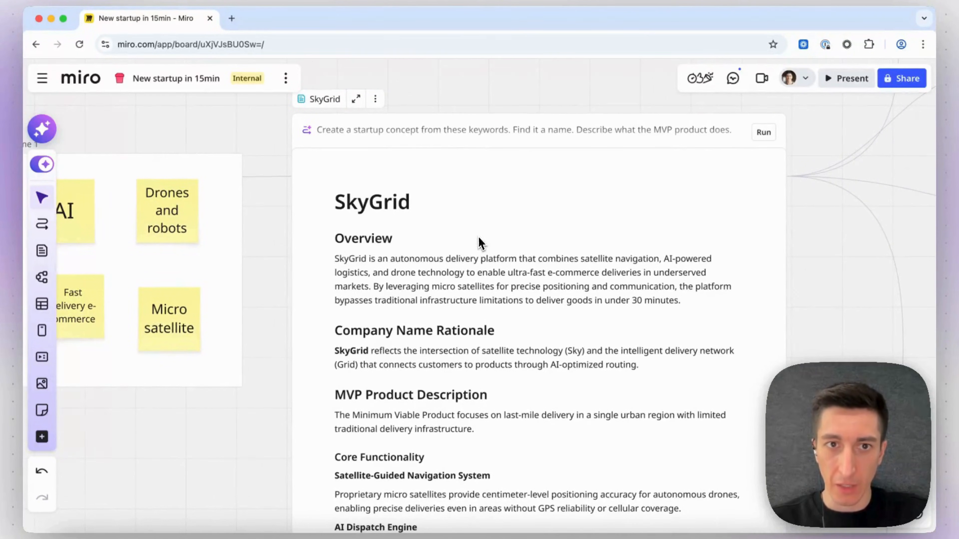
left_click(472, 131)
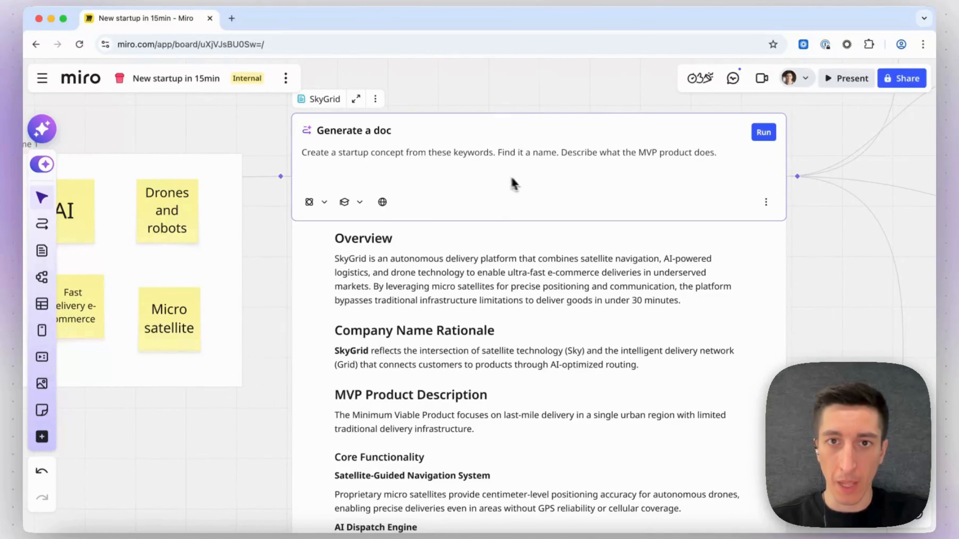
left_click(502, 252)
scroll(491, 260, "down", 5)
scroll(491, 261, "right", 2)
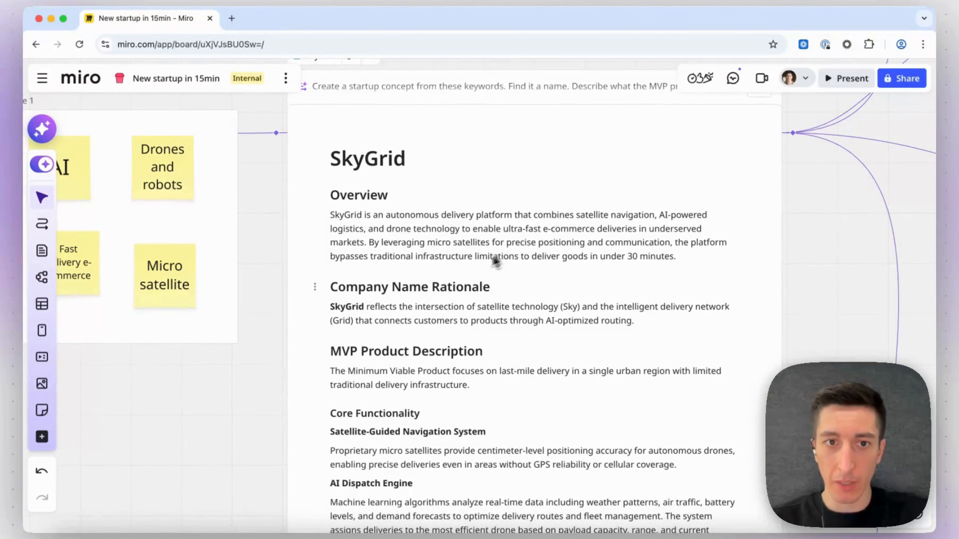
scroll(418, 283, "right", 1)
scroll(418, 282, "up", 1)
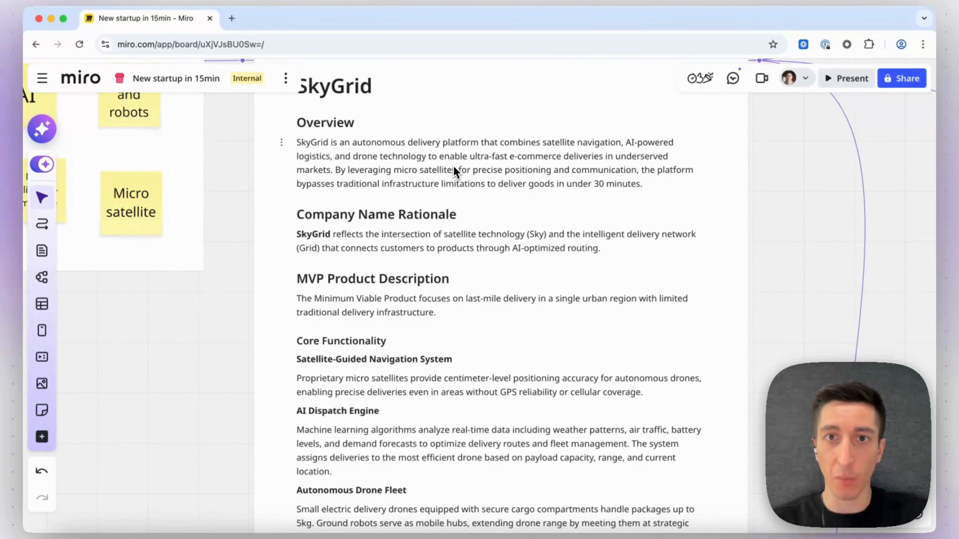
scroll(468, 170, "down", 1)
scroll(421, 257, "down", 3)
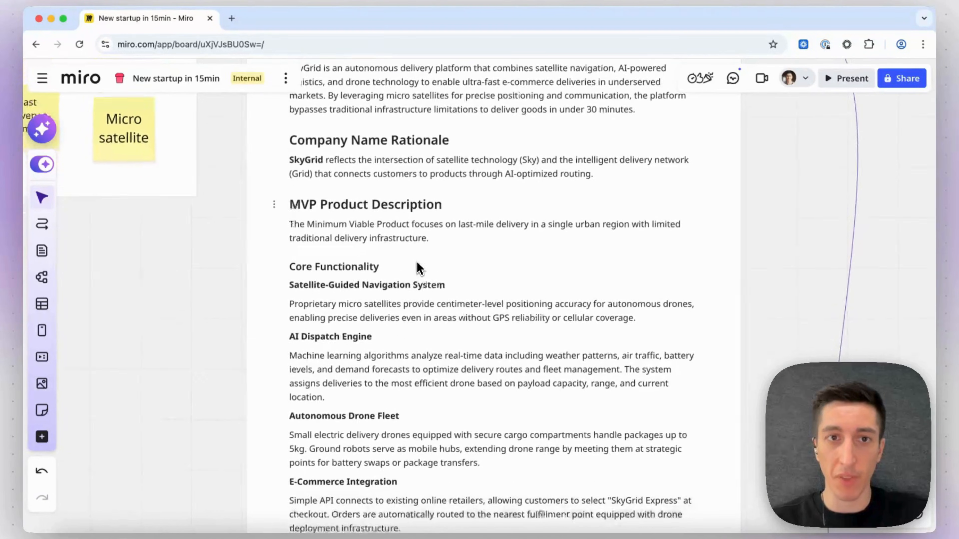
scroll(419, 268, "down", 10)
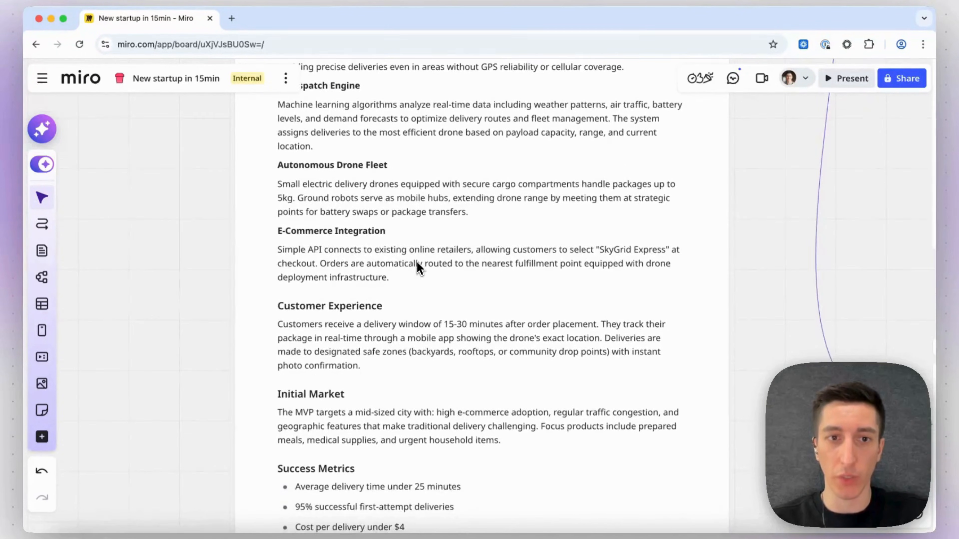
scroll(418, 268, "down", 5)
scroll(419, 268, "up", 20)
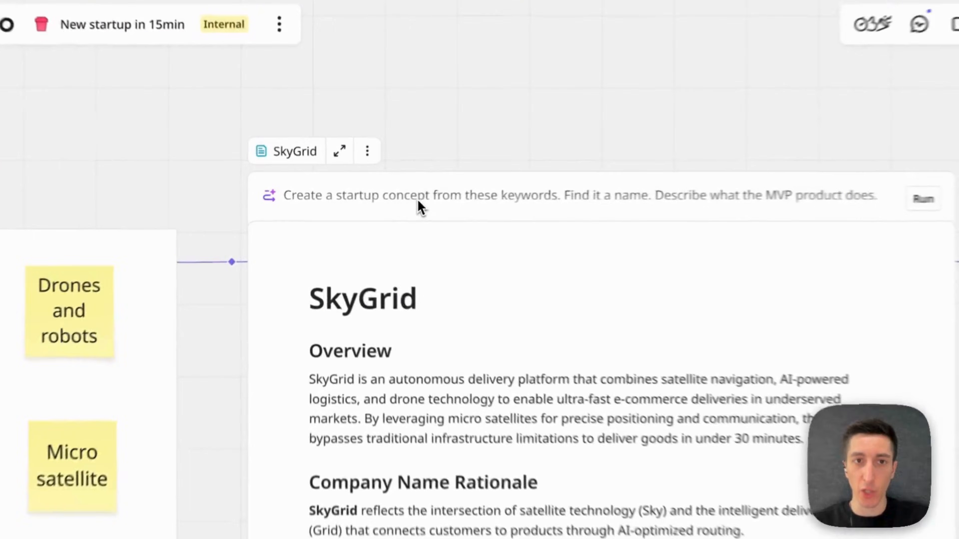
Inspect the document prompt's AI model list, knowledge base and web search options without changing them.
left_click(378, 204)
left_click(289, 269)
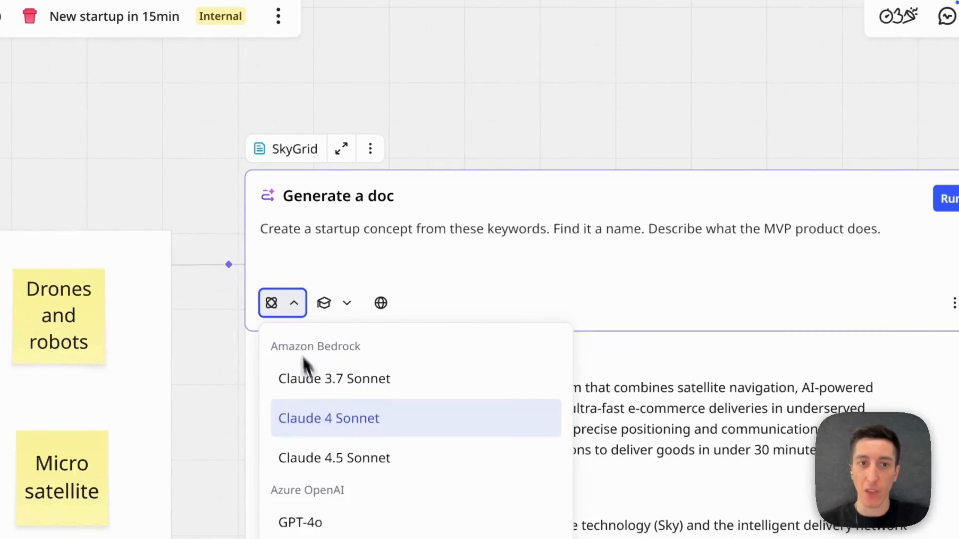
scroll(325, 417, "down", 10)
scroll(325, 420, "up", 9)
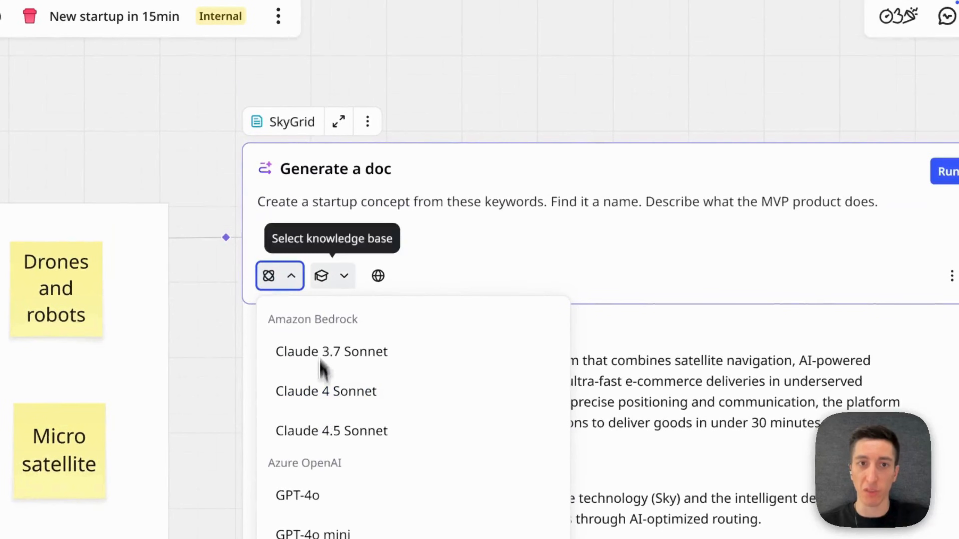
left_click(335, 282)
left_click(415, 272)
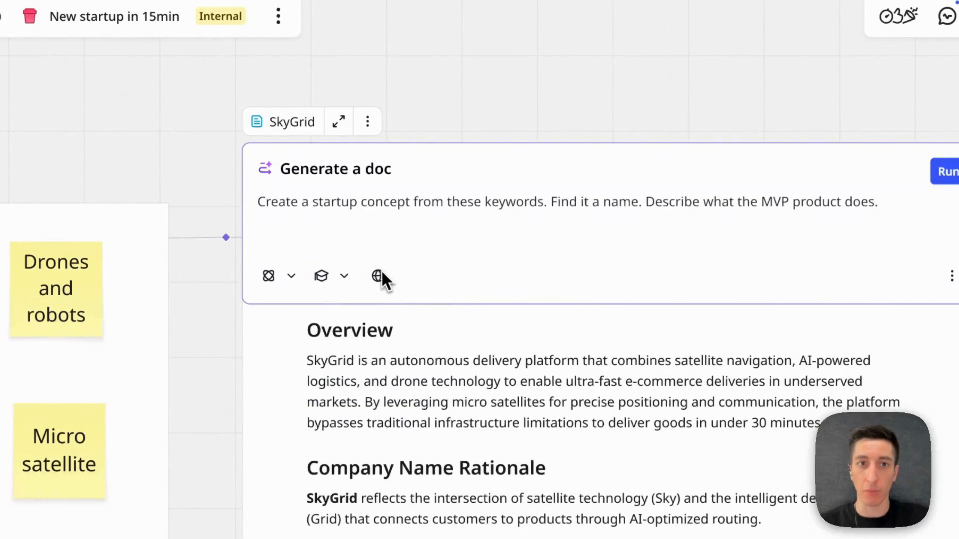
left_click(580, 91)
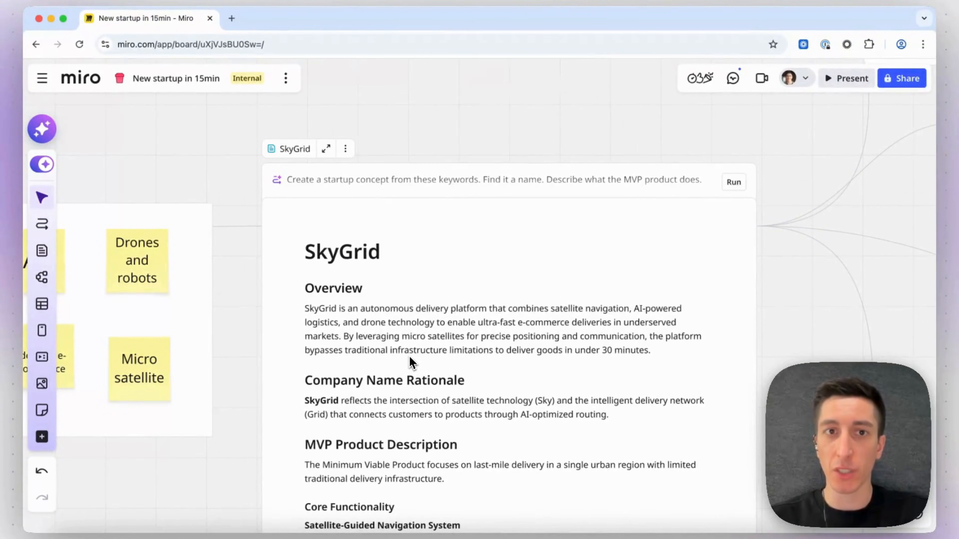
Examine the generated SkyGrid logo and the image generation models available for its prompt.
scroll(410, 357, "down", 2)
scroll(410, 357, "down", 1)
scroll(410, 358, "right", 5)
scroll(410, 358, "up", 2)
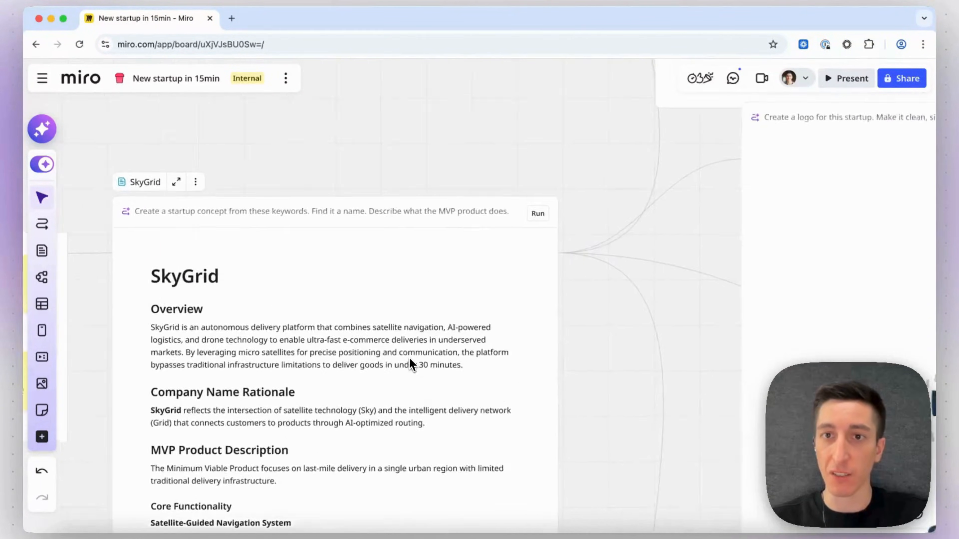
scroll(506, 285, "right", 10)
scroll(506, 284, "down", 3)
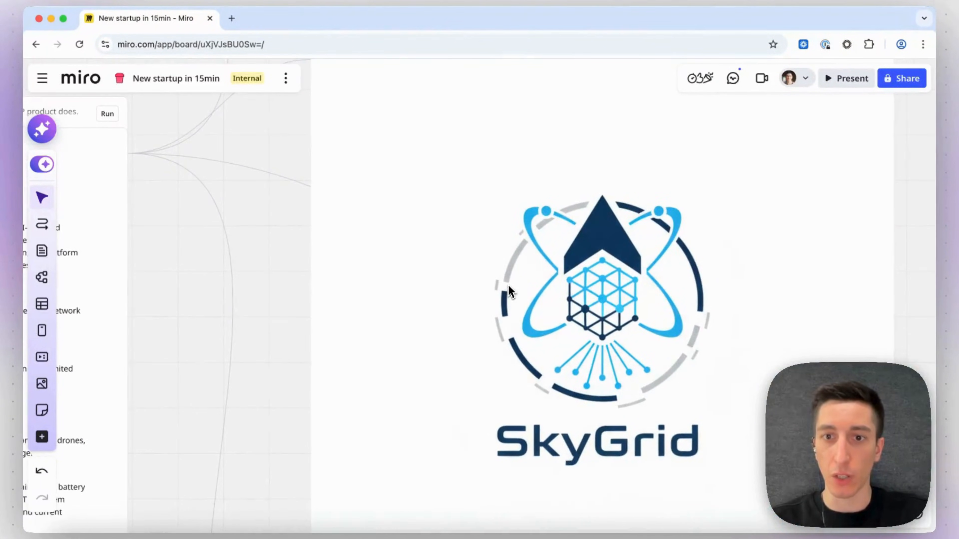
left_click(472, 252)
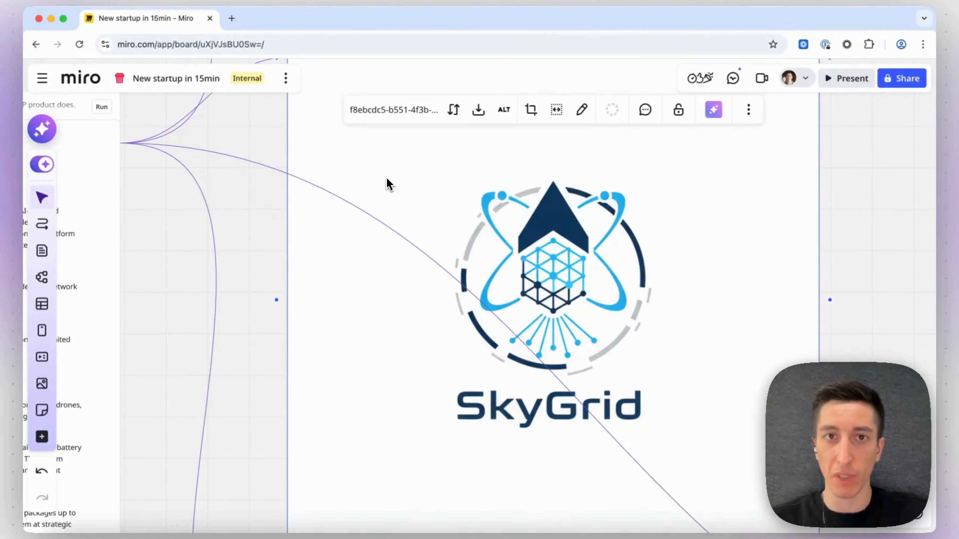
scroll(386, 184, "up", 2)
scroll(386, 184, "up", 2)
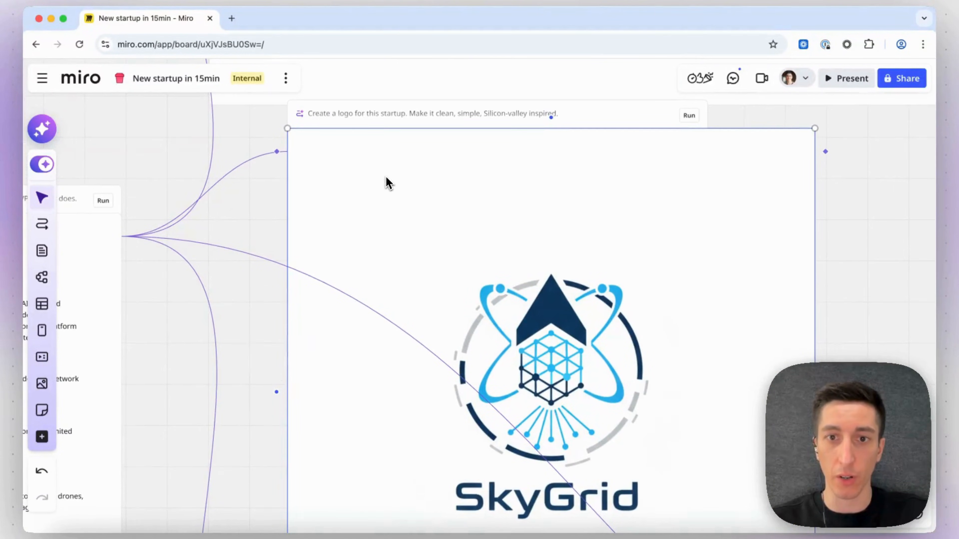
left_click(316, 113)
left_click(309, 171)
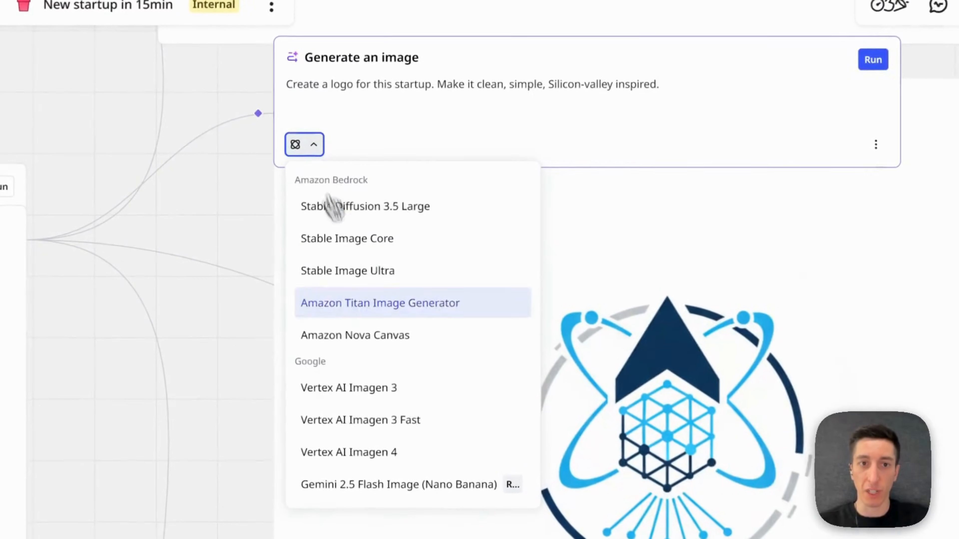
left_click(258, 252)
scroll(372, 226, "down", 2)
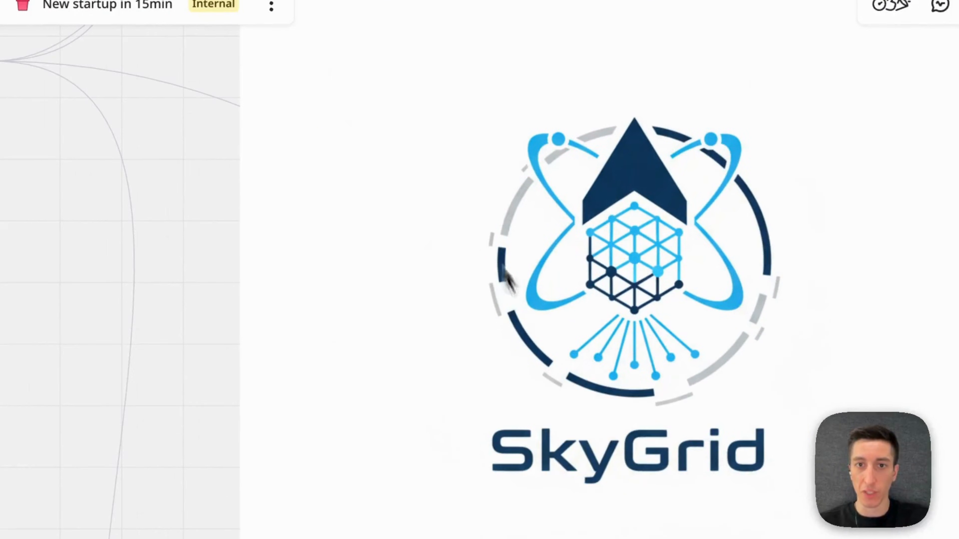
Browse through all the generated pitch deck slides from the title slide to the Q&A slide.
scroll(612, 355, "down", 3)
scroll(617, 356, "up", 7)
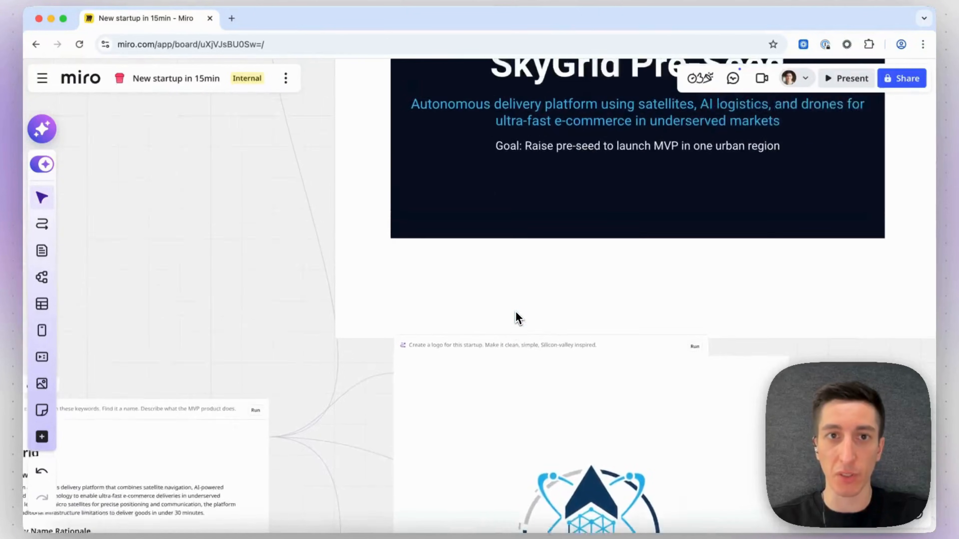
scroll(515, 312, "up", 5)
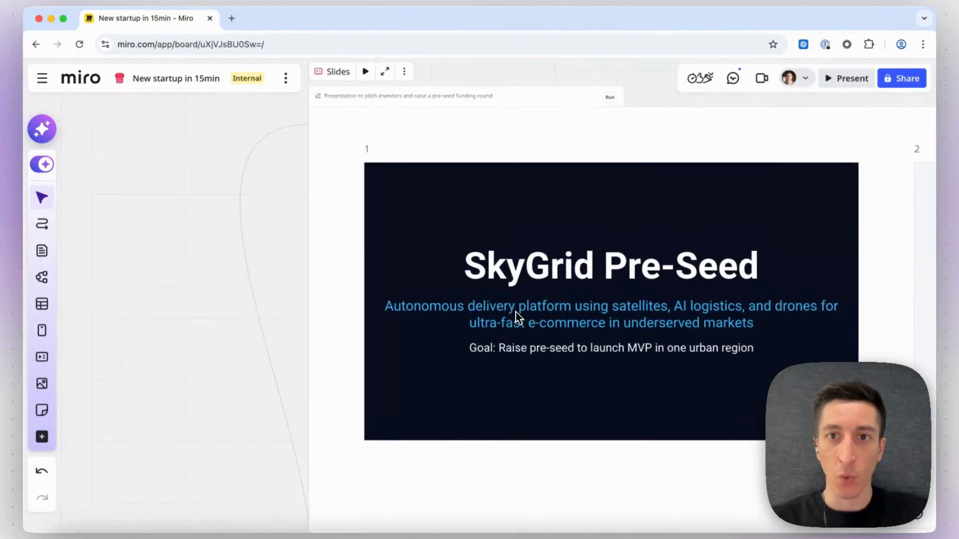
scroll(516, 311, "right", 2)
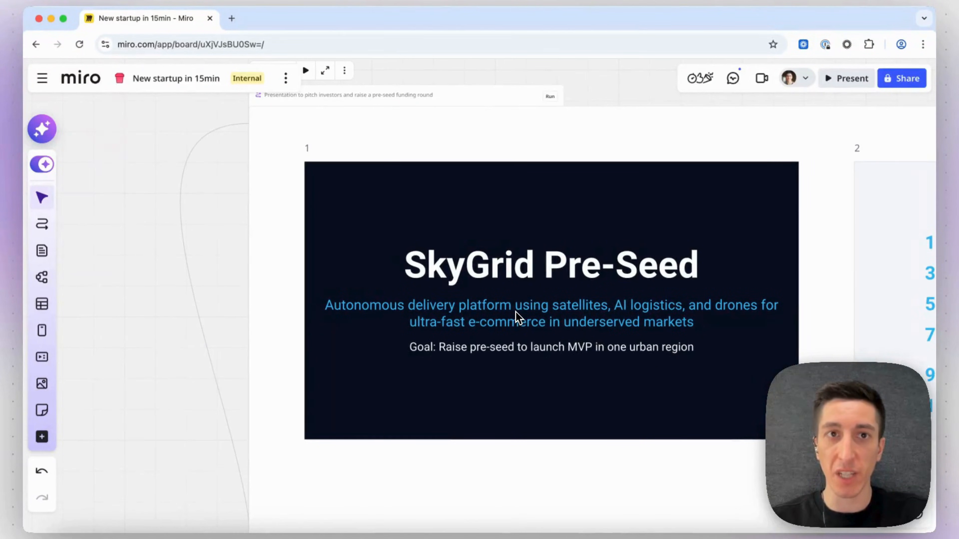
scroll(467, 289, "right", 10)
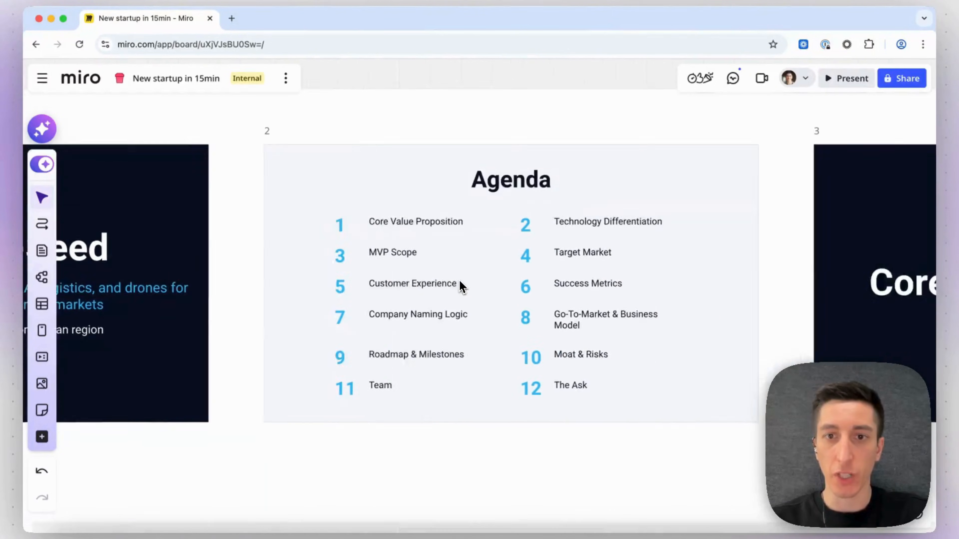
scroll(461, 287, "right", 10)
scroll(461, 287, "down", 3)
scroll(461, 287, "right", 8)
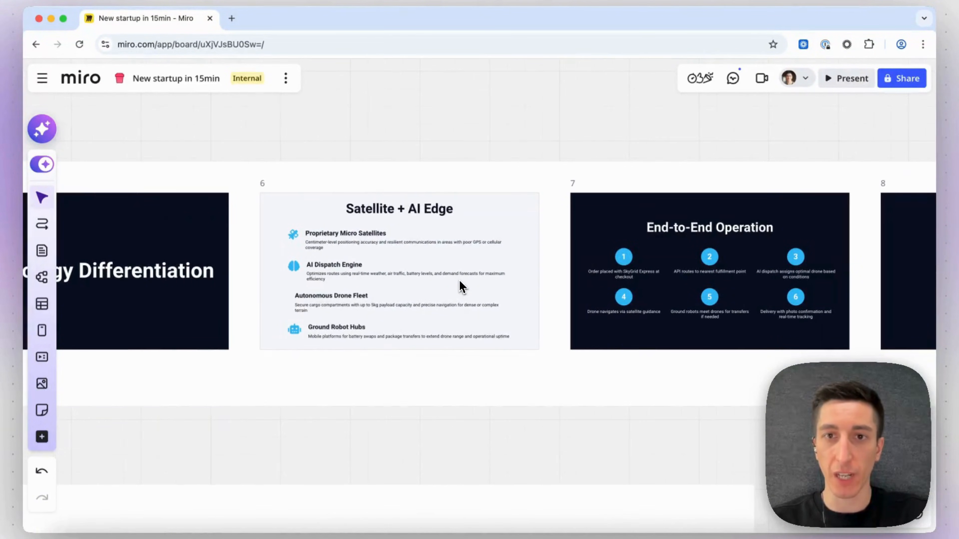
scroll(461, 287, "right", 15)
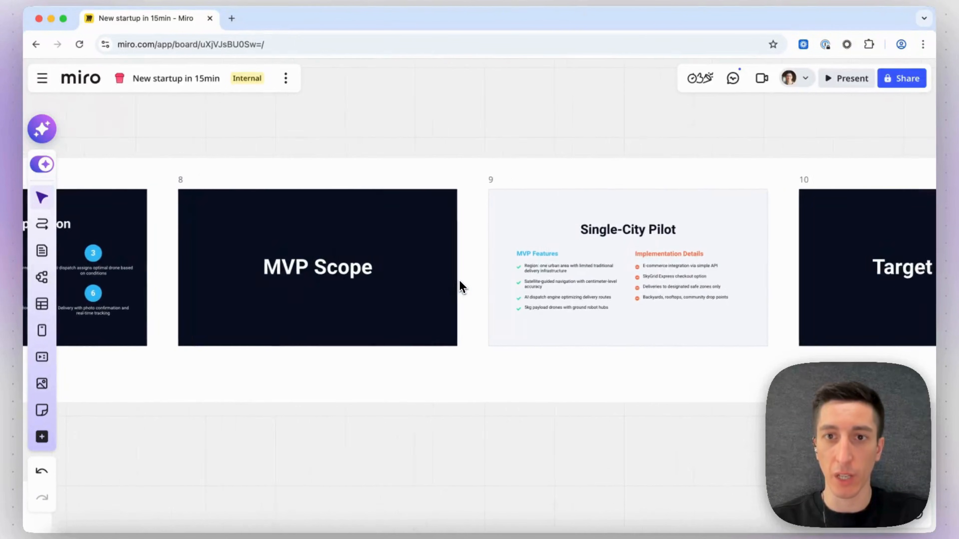
scroll(461, 287, "right", 10)
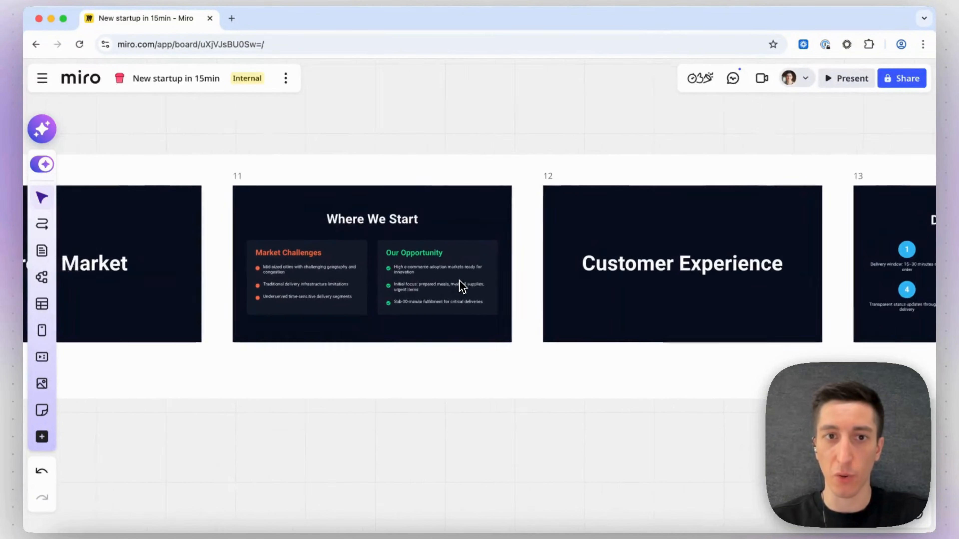
scroll(455, 274, "right", 10)
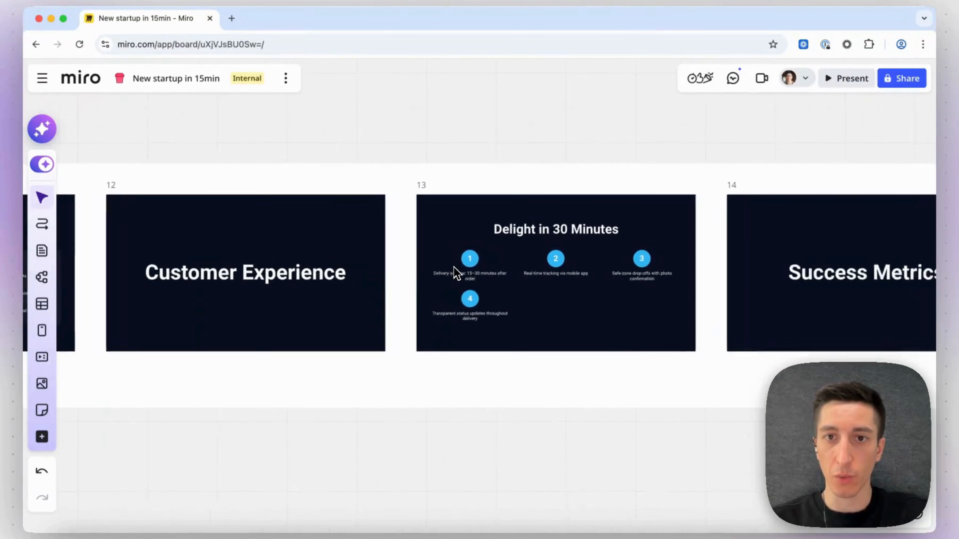
scroll(454, 267, "right", 9)
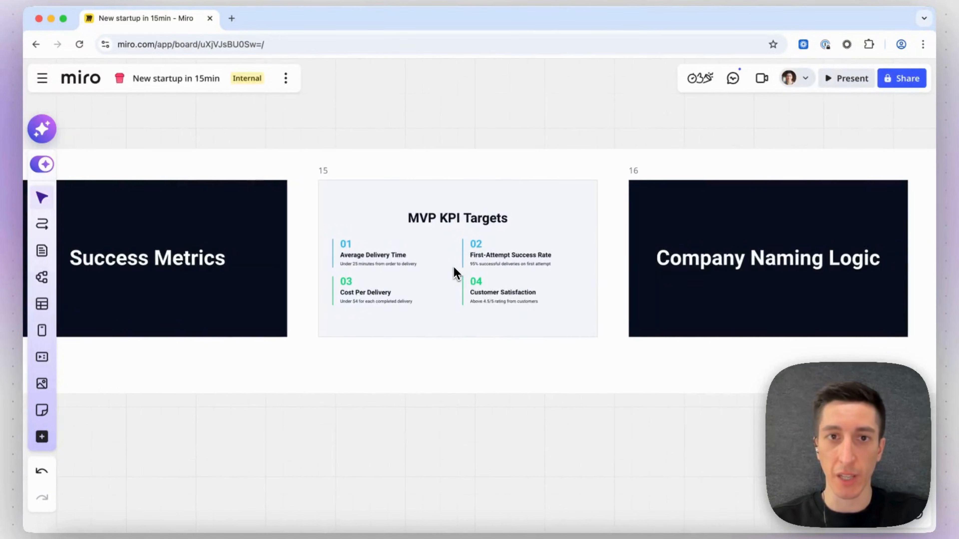
scroll(454, 267, "right", 6)
scroll(454, 267, "right", 15)
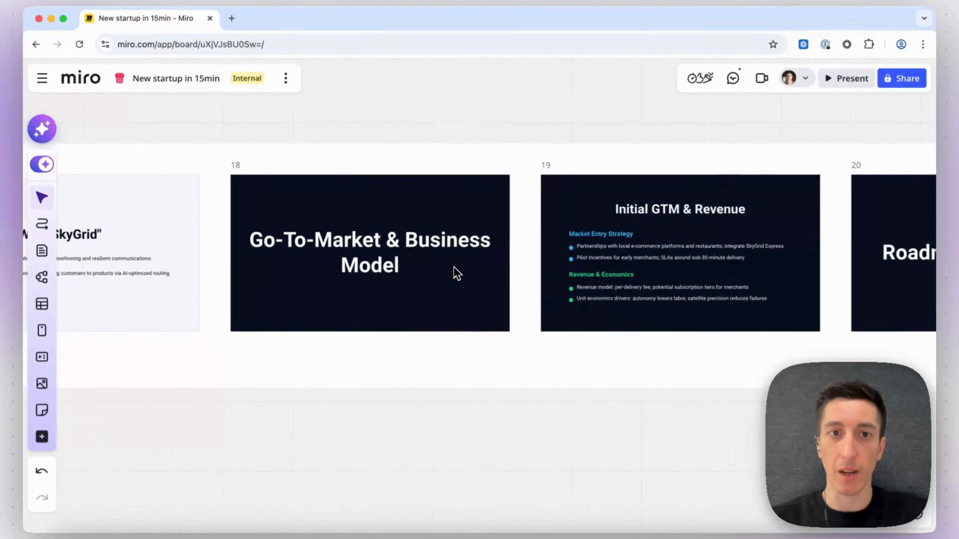
scroll(453, 267, "right", 20)
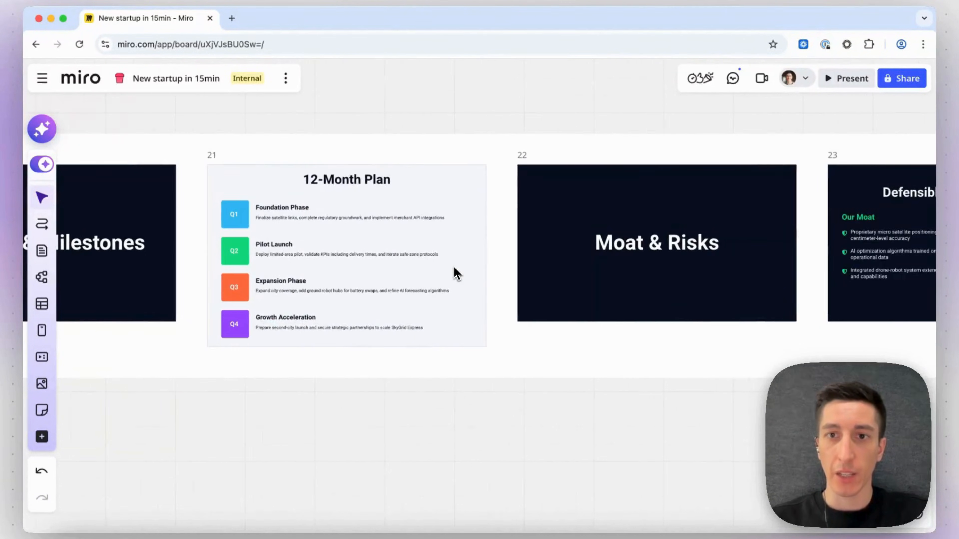
scroll(455, 267, "right", 20)
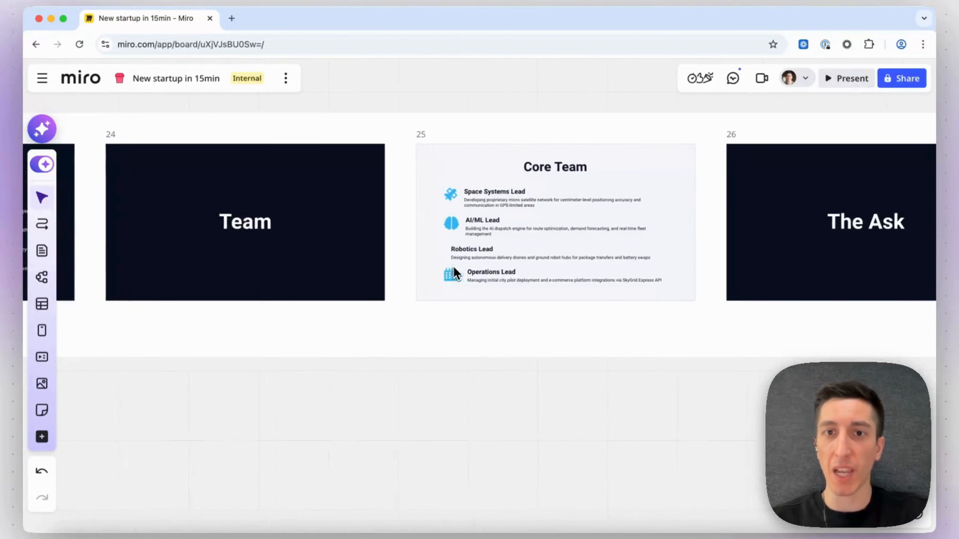
scroll(453, 267, "right", 20)
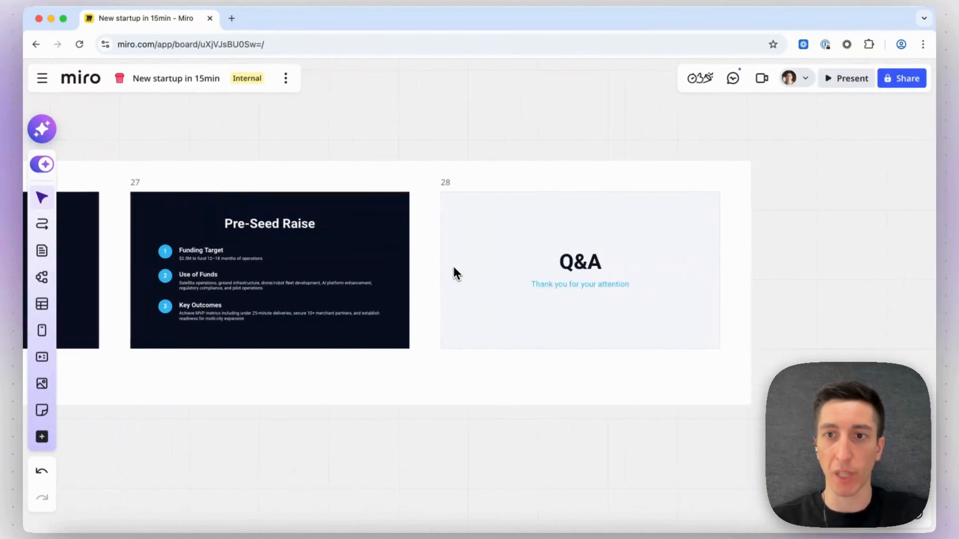
scroll(454, 267, "left", 5)
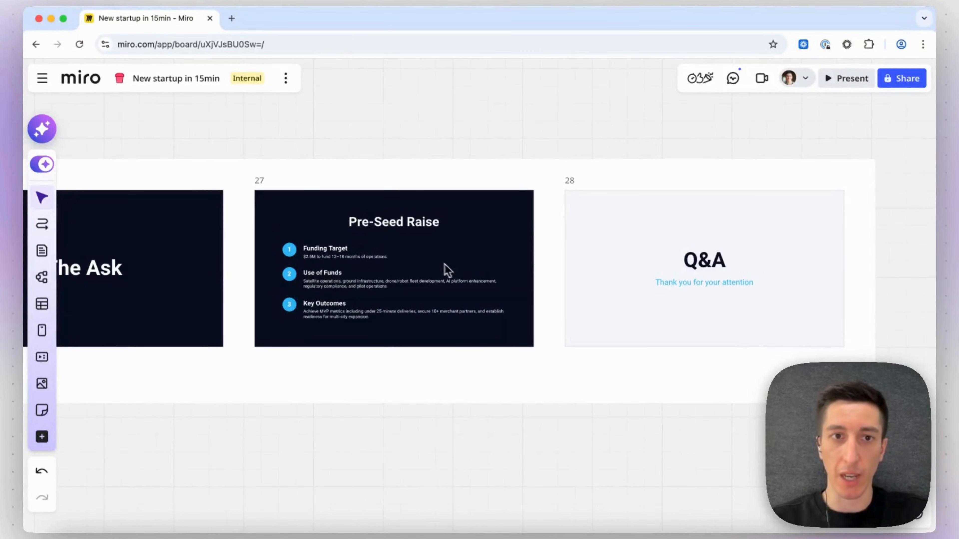
Zoom in to read the Pre-Seed Raise slide of the pitch deck.
scroll(389, 254, "up", 3)
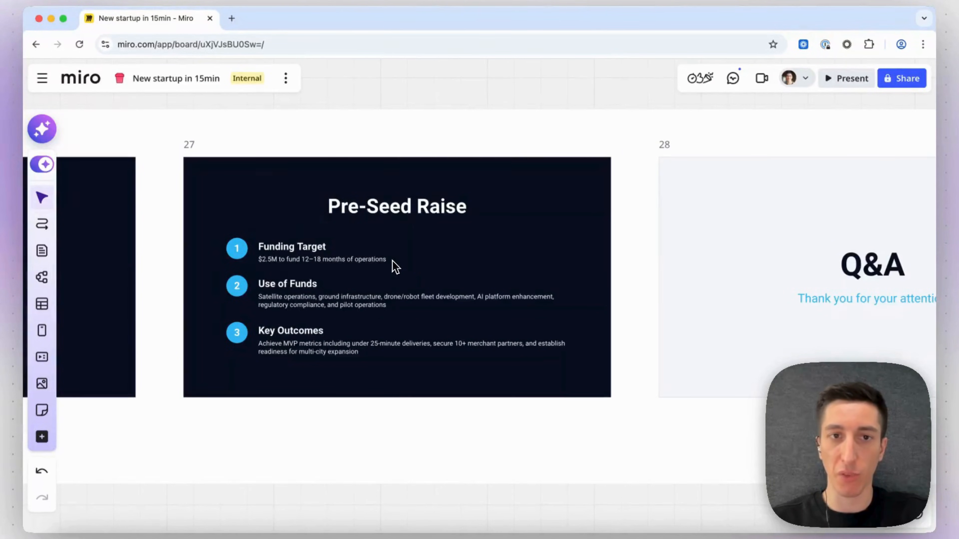
scroll(392, 265, "left", 2)
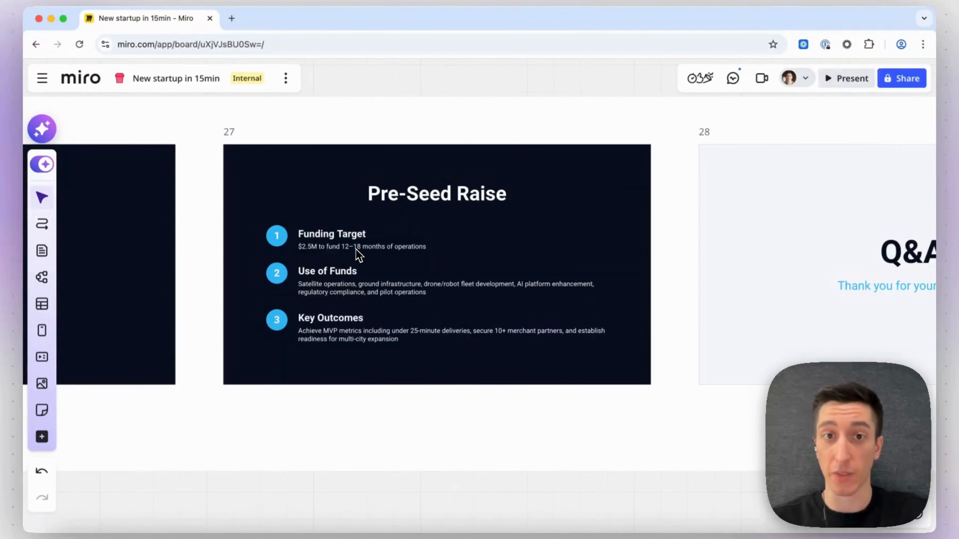
scroll(319, 255, "up", 3)
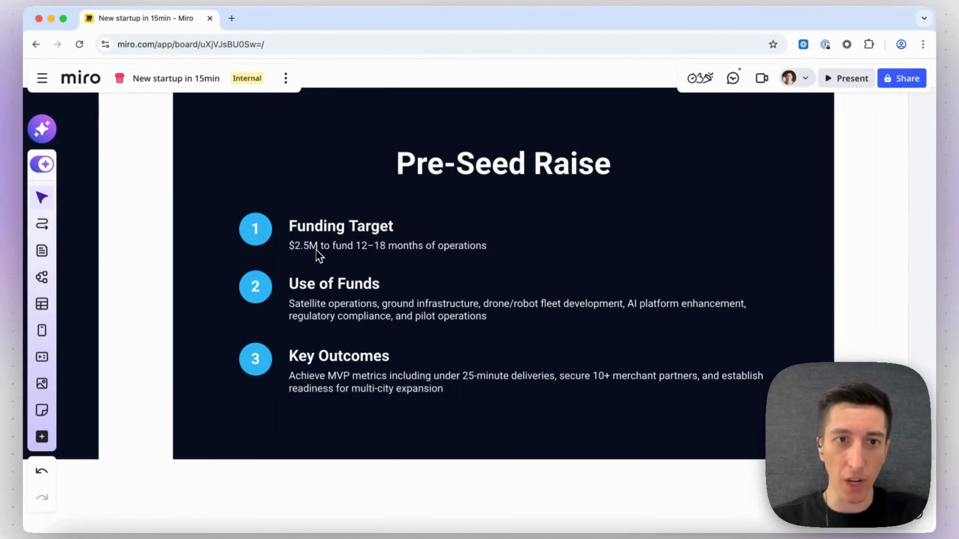
scroll(313, 255, "down", 10)
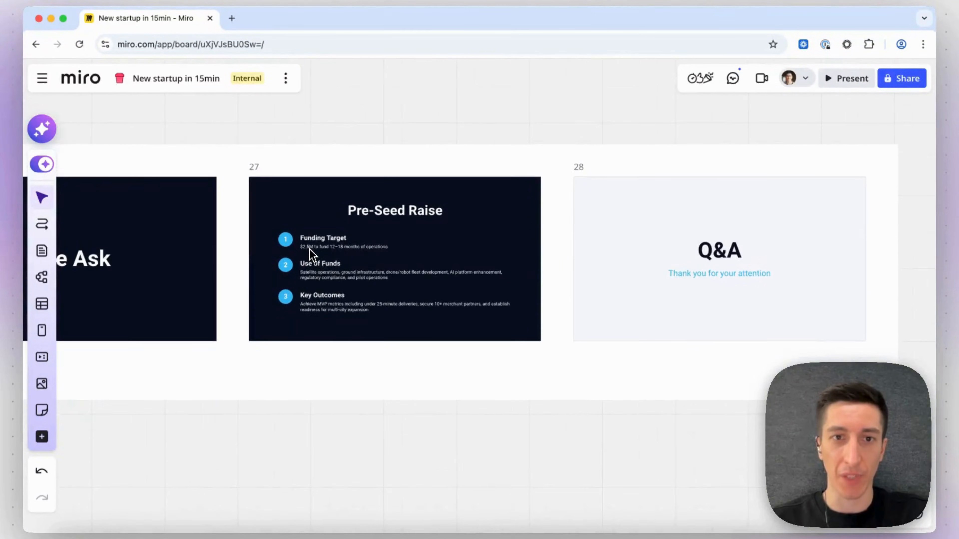
scroll(313, 255, "left", 15)
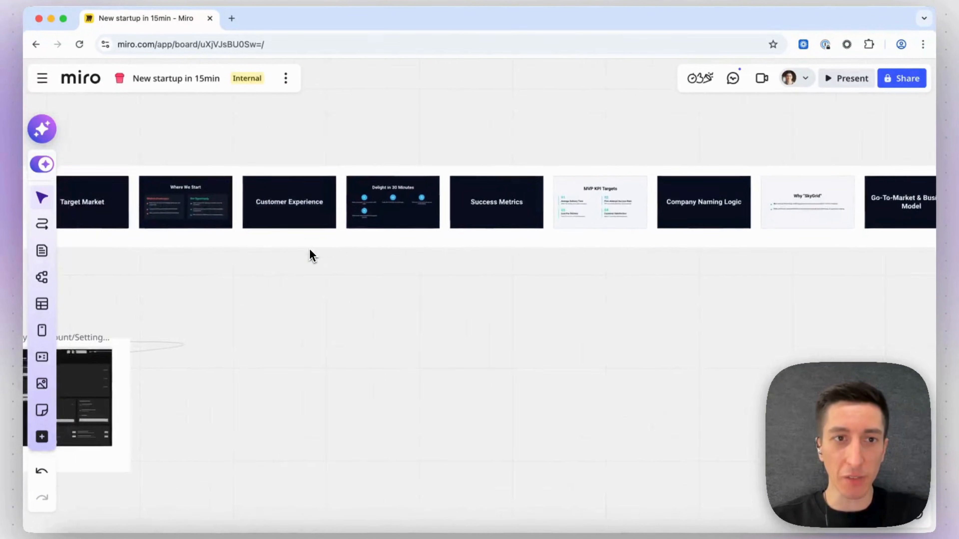
Move the mobile prototype frame to the left, clear of the web prototype it overlaps.
scroll(313, 255, "down", 6)
scroll(313, 256, "left", 6)
scroll(382, 312, "down", 2)
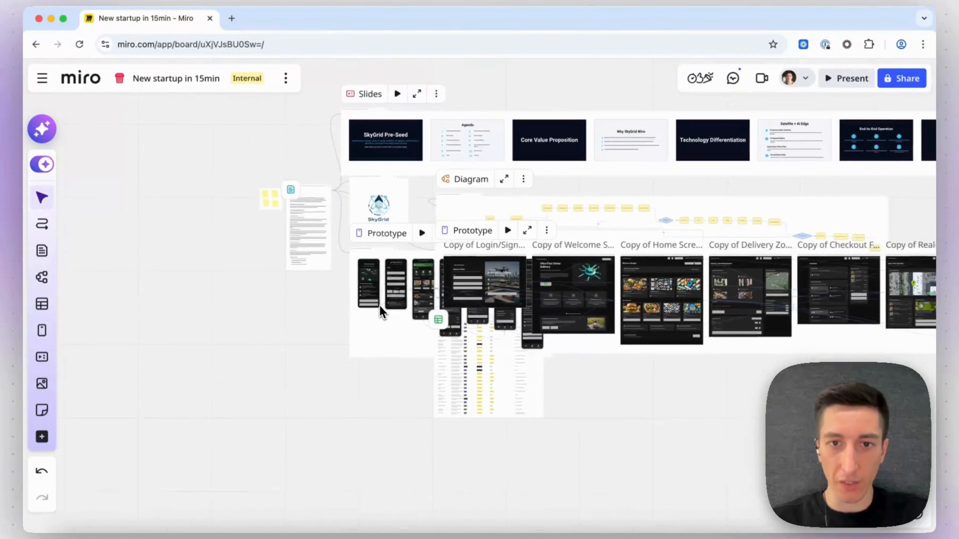
scroll(393, 341, "down", 3)
scroll(392, 341, "left", 1)
left_click_drag(415, 265, 203, 317)
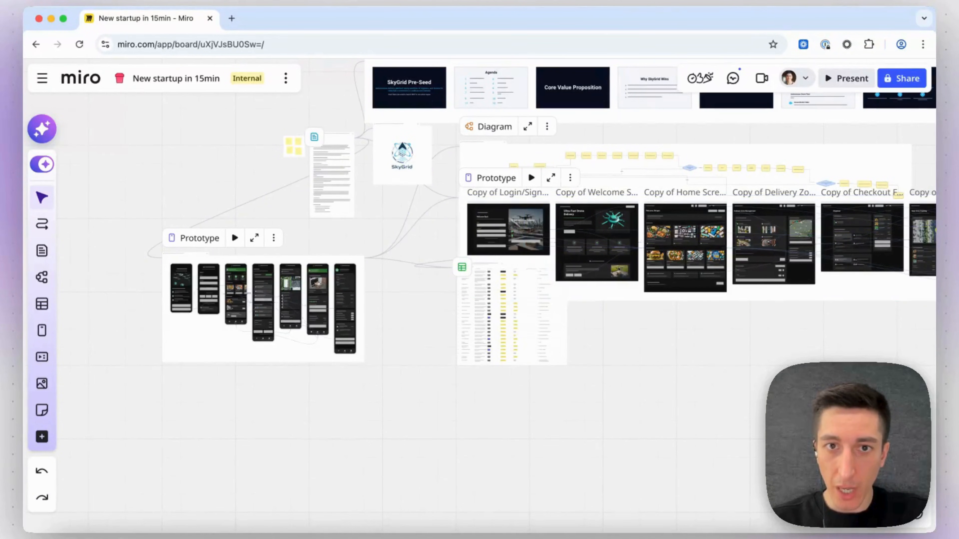
Move the web prototype frame down below the project table so the outputs no longer overlap.
scroll(462, 205, "up", 5)
left_click(462, 206)
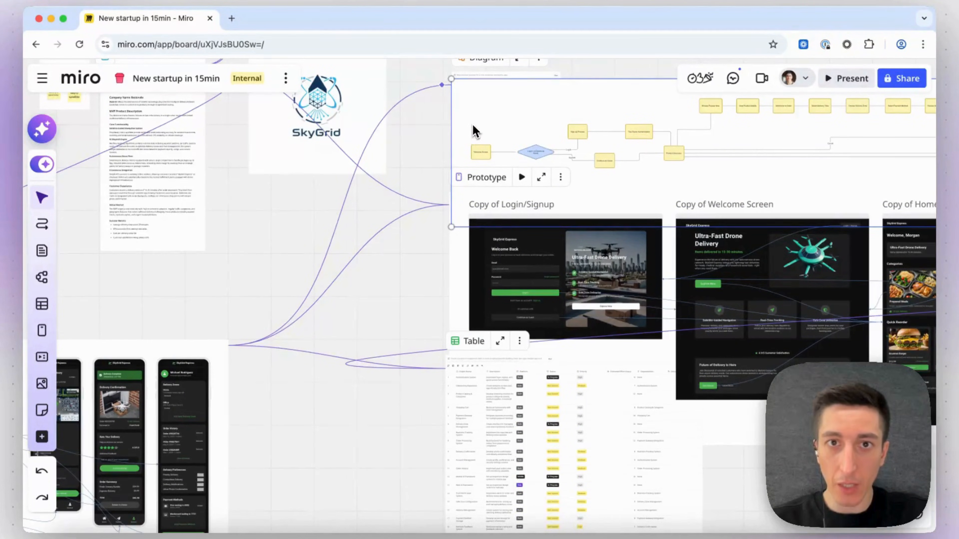
scroll(475, 131, "up", 5)
left_click_drag(437, 332, 349, 468)
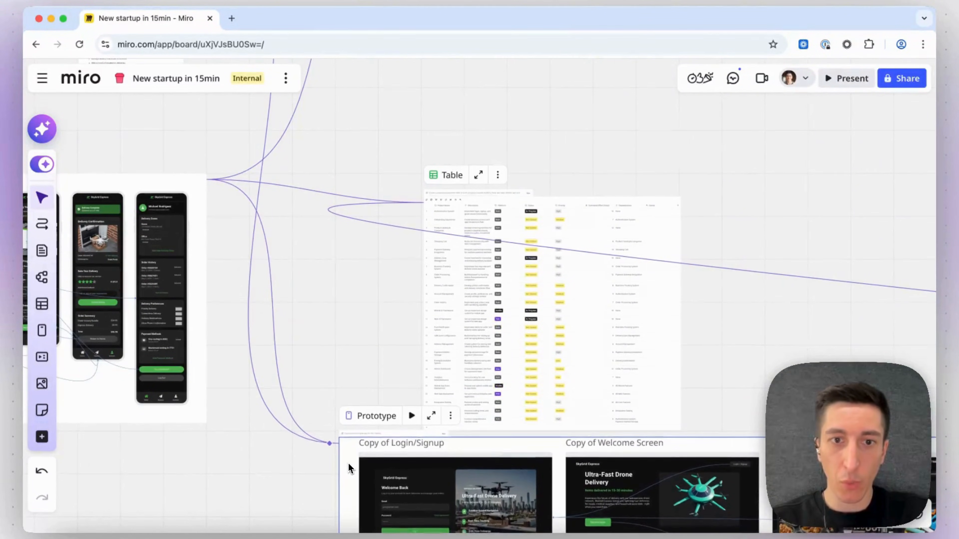
Inspect the generated mobile prototype screens one by one, from welcome to account settings.
scroll(282, 186, "left", 13)
scroll(283, 186, "up", 5)
scroll(279, 165, "down", 5)
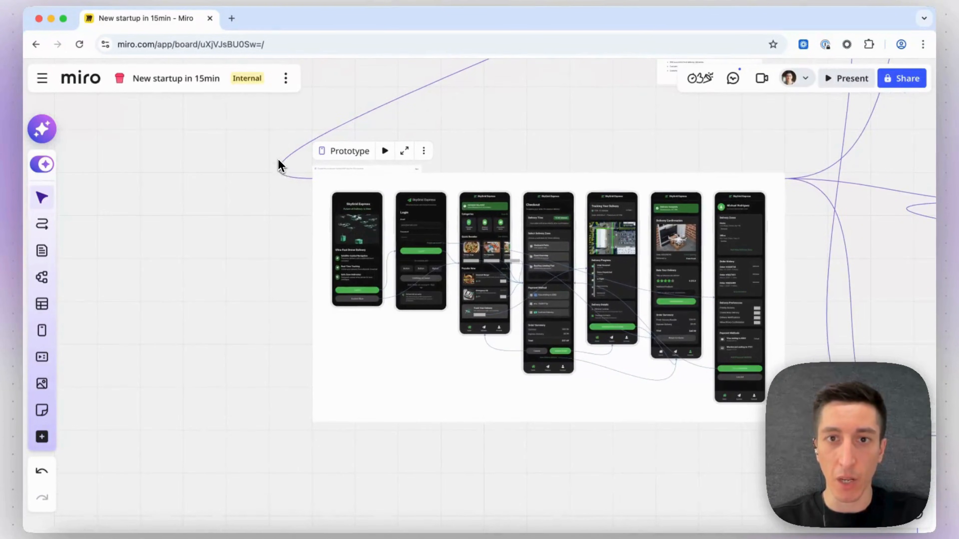
scroll(411, 237, "up", 10)
scroll(300, 214, "up", 5)
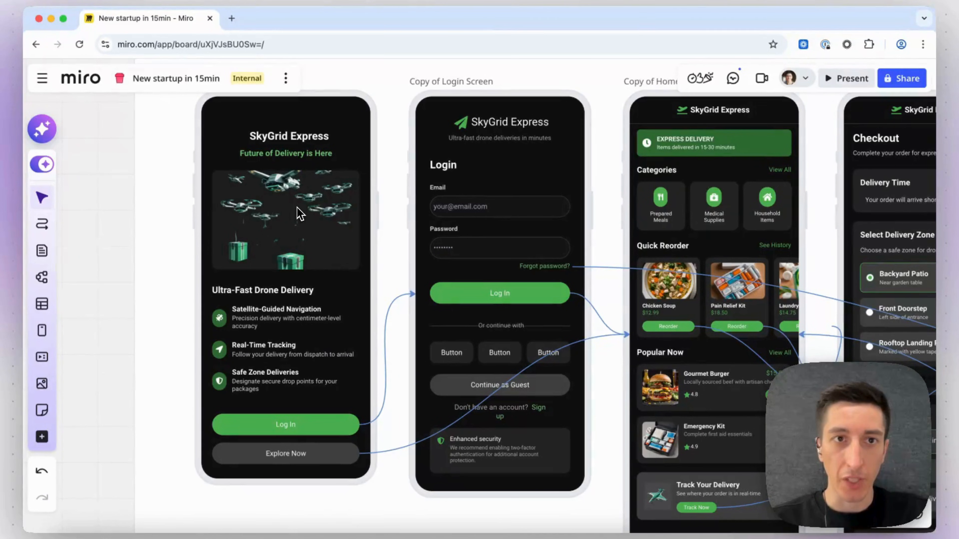
scroll(305, 158, "down", 2)
scroll(306, 160, "right", 10)
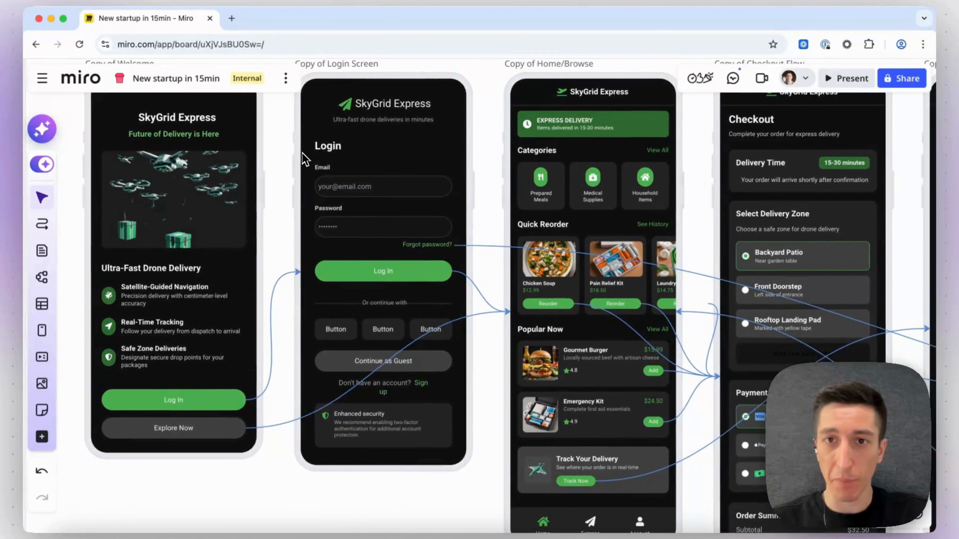
scroll(305, 161, "up", 2)
scroll(305, 161, "left", 3)
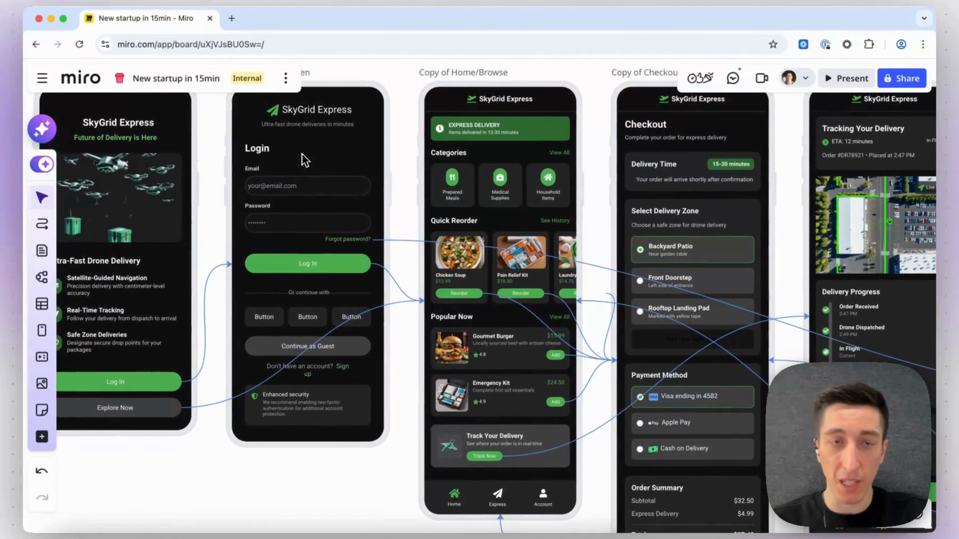
scroll(321, 172, "right", 10)
scroll(411, 191, "up", 2)
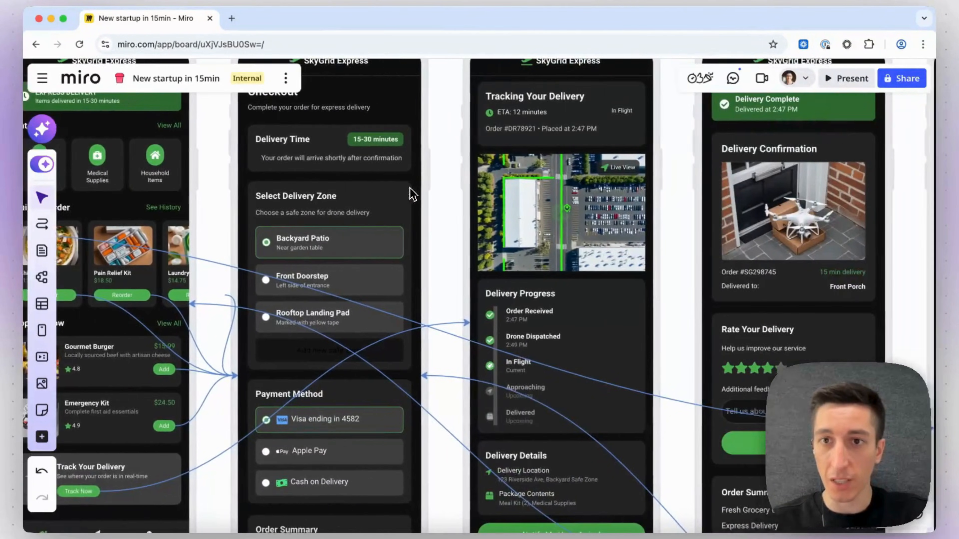
scroll(412, 195, "down", 3)
scroll(411, 195, "right", 5)
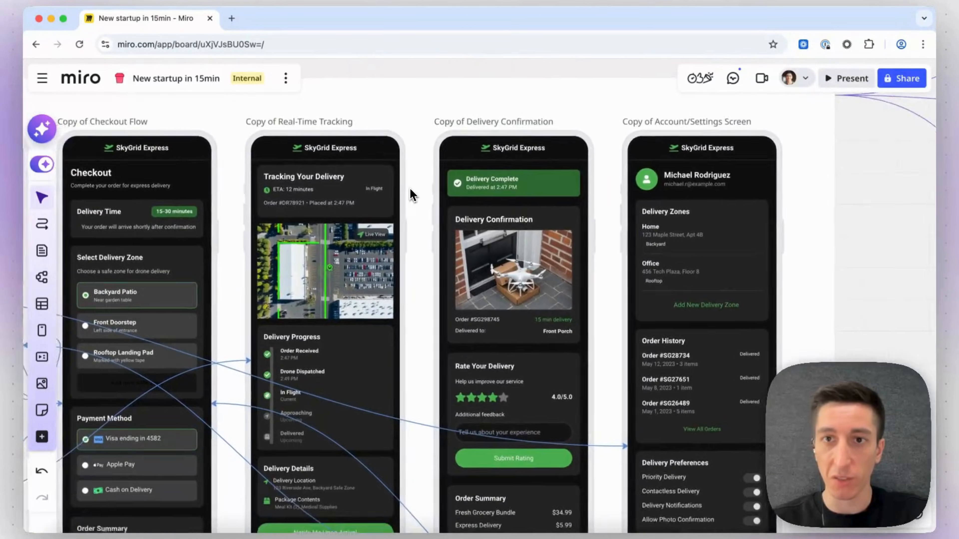
scroll(412, 195, "left", 15)
scroll(412, 194, "left", 10)
scroll(460, 155, "right", 2)
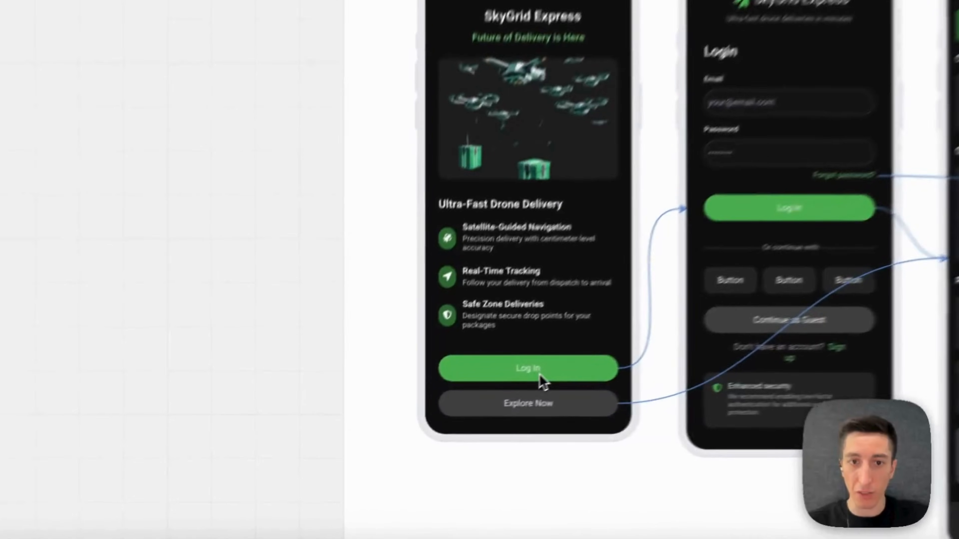
left_click_drag(494, 427, 493, 386)
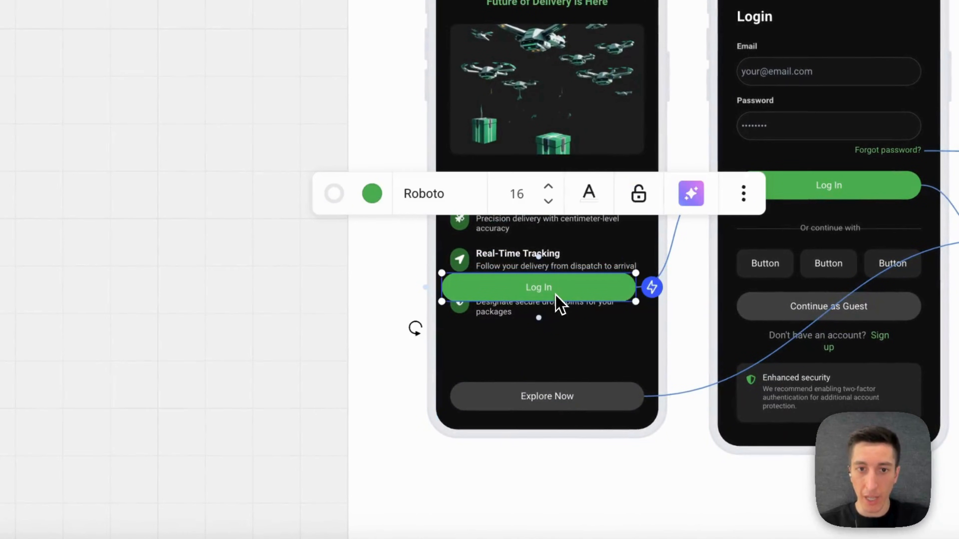
left_click(387, 205)
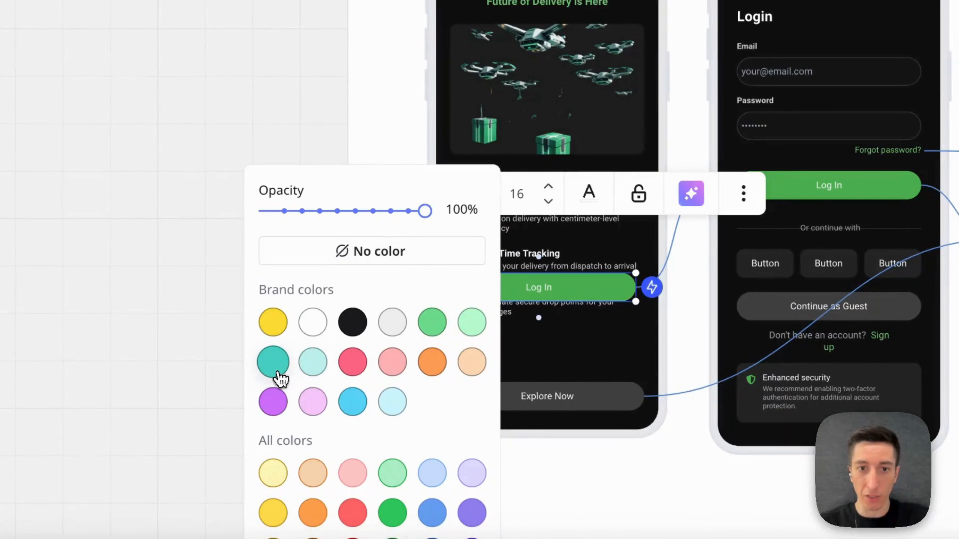
left_click(587, 475)
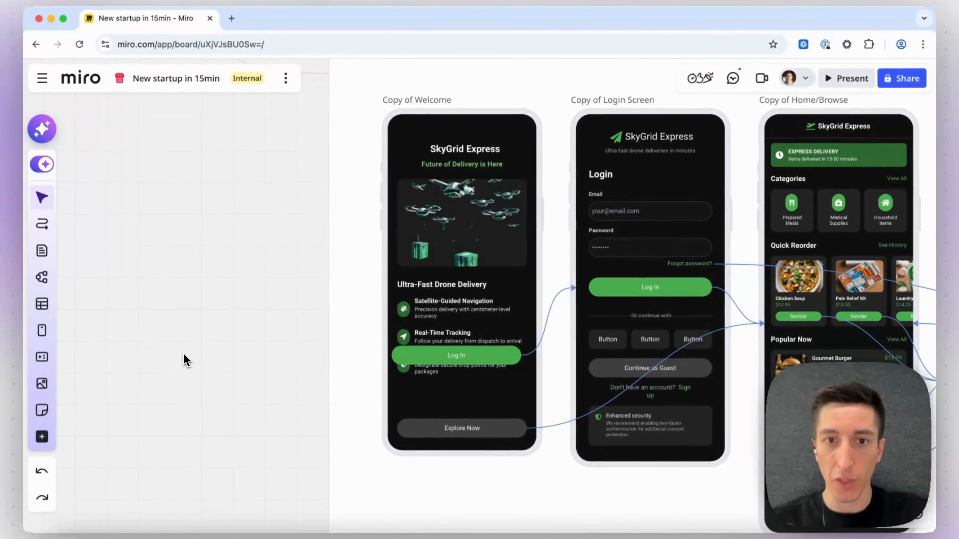
Preview the mobile prototype, tapping Log In through to the home screen, and exit the preview.
scroll(365, 255, "up", 3)
scroll(365, 255, "right", 2)
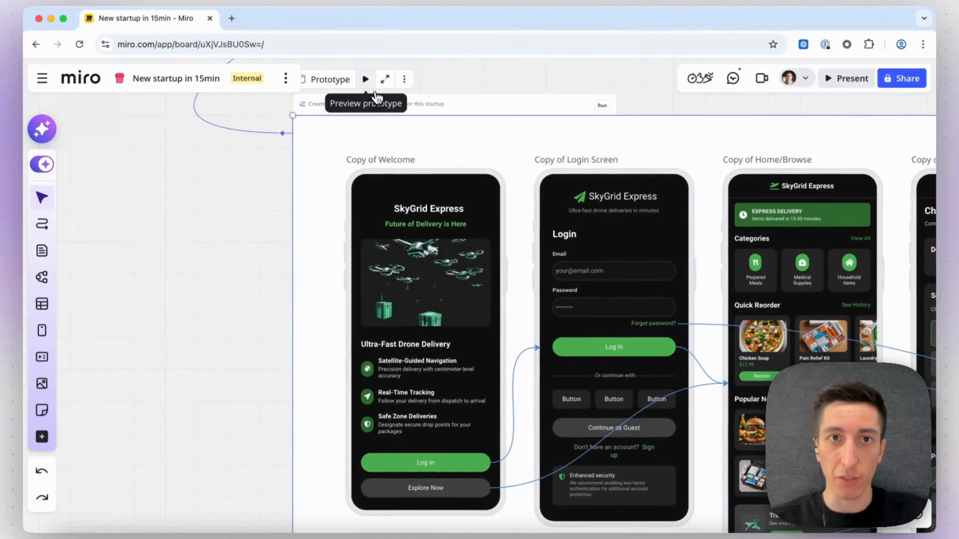
left_click(366, 79)
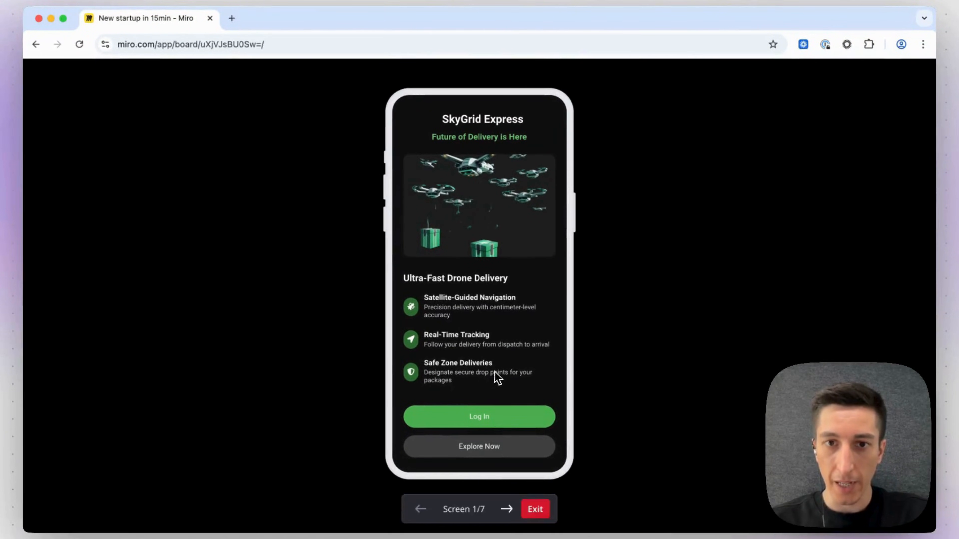
left_click(495, 410)
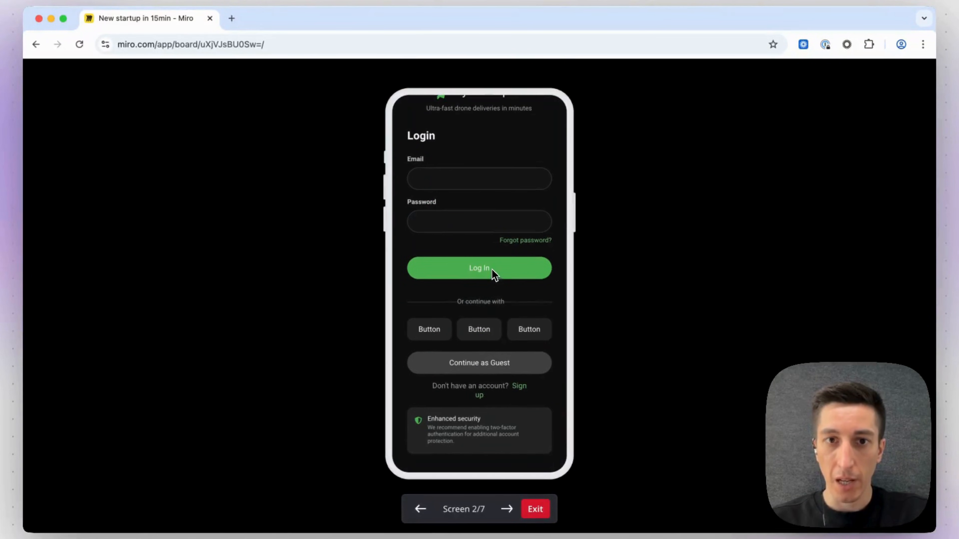
left_click(495, 273)
scroll(489, 317, "down", 3)
scroll(491, 317, "up", 3)
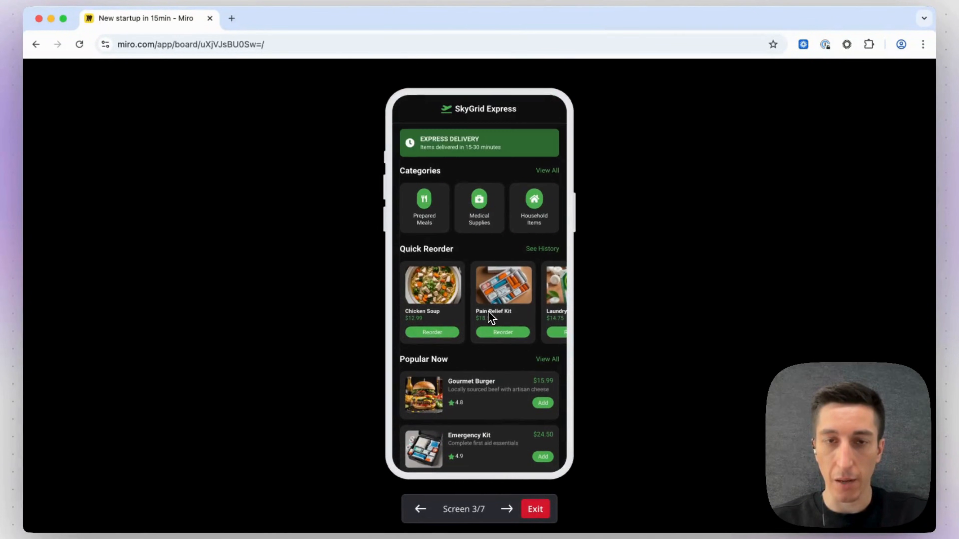
left_click(536, 515)
Pan across the web prototype screens from login and welcome through checkout and delivery confirmation.
scroll(491, 272, "down", 5)
scroll(489, 262, "right", 10)
scroll(489, 261, "left", 2)
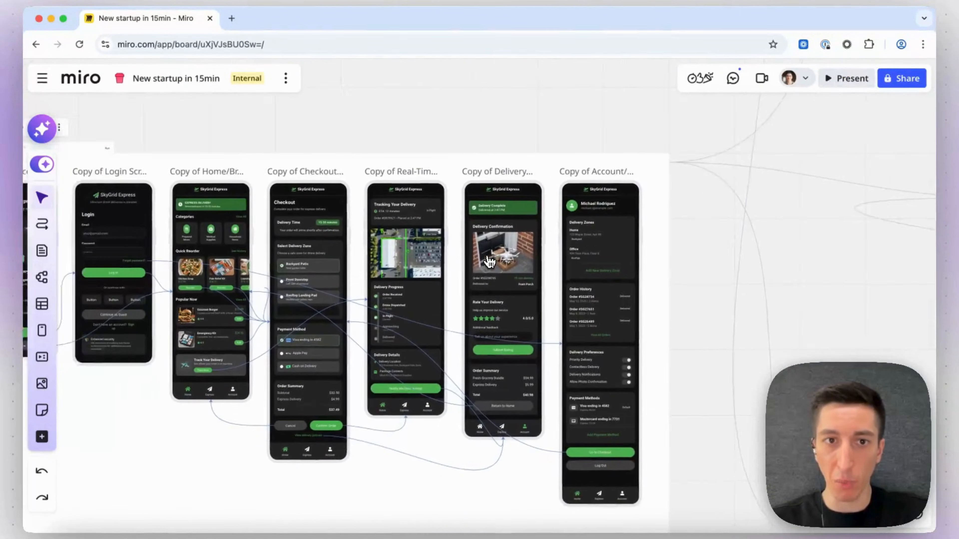
scroll(489, 261, "left", 4)
scroll(489, 262, "up", 3)
scroll(490, 262, "right", 18)
scroll(489, 262, "down", 13)
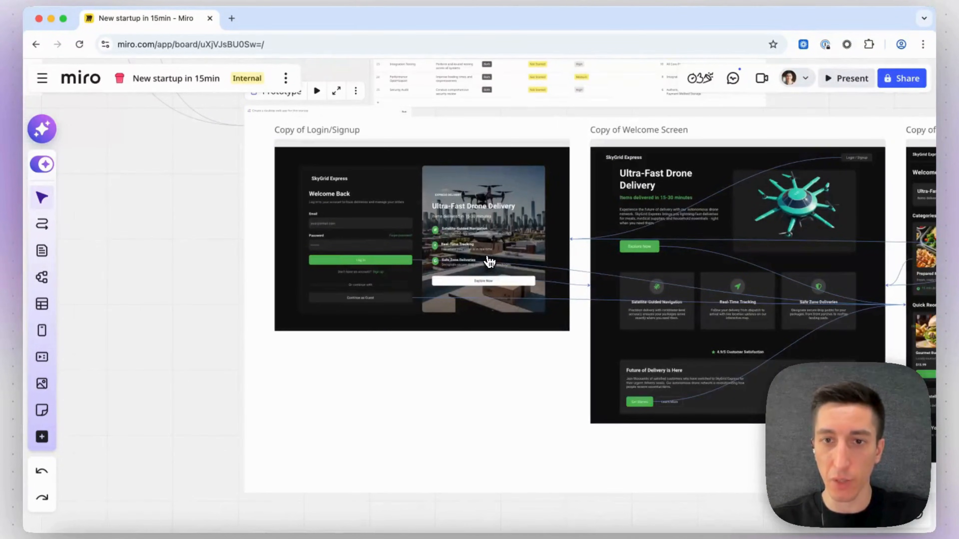
scroll(489, 261, "right", 2)
scroll(489, 262, "up", 3)
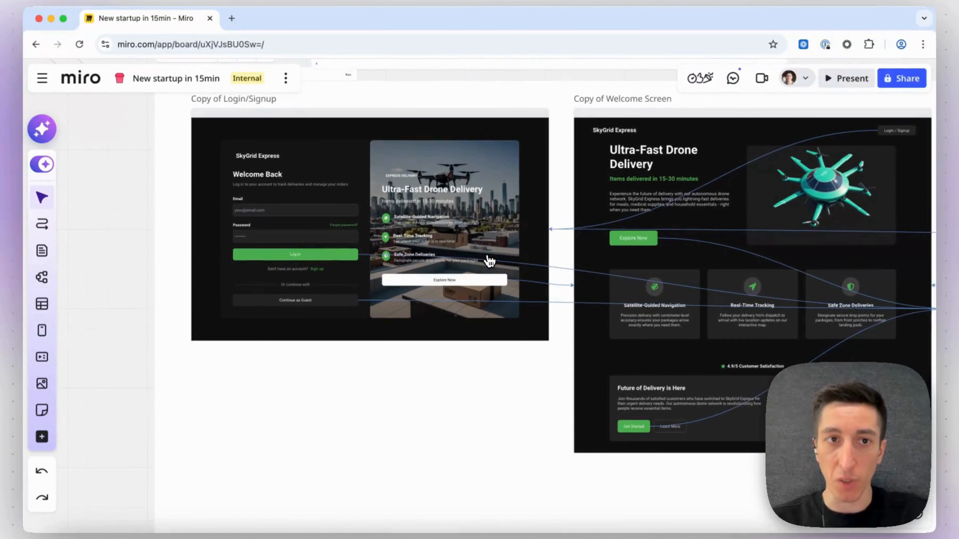
scroll(489, 261, "right", 20)
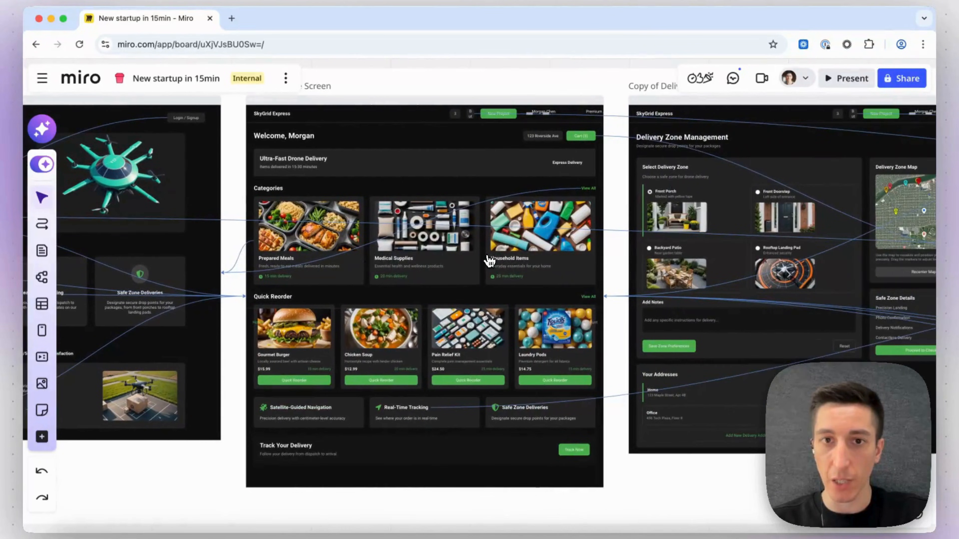
scroll(489, 260, "right", 7)
scroll(489, 261, "right", 15)
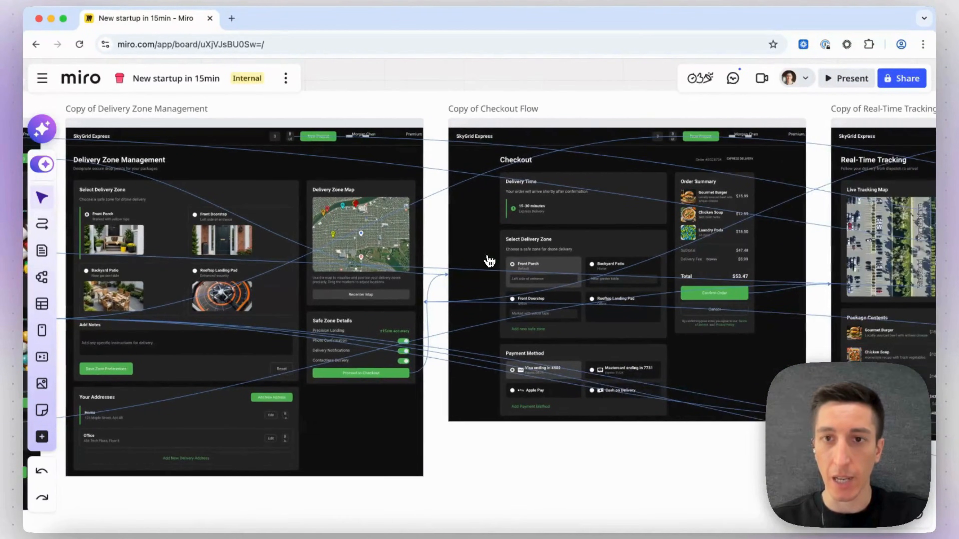
scroll(489, 260, "right", 10)
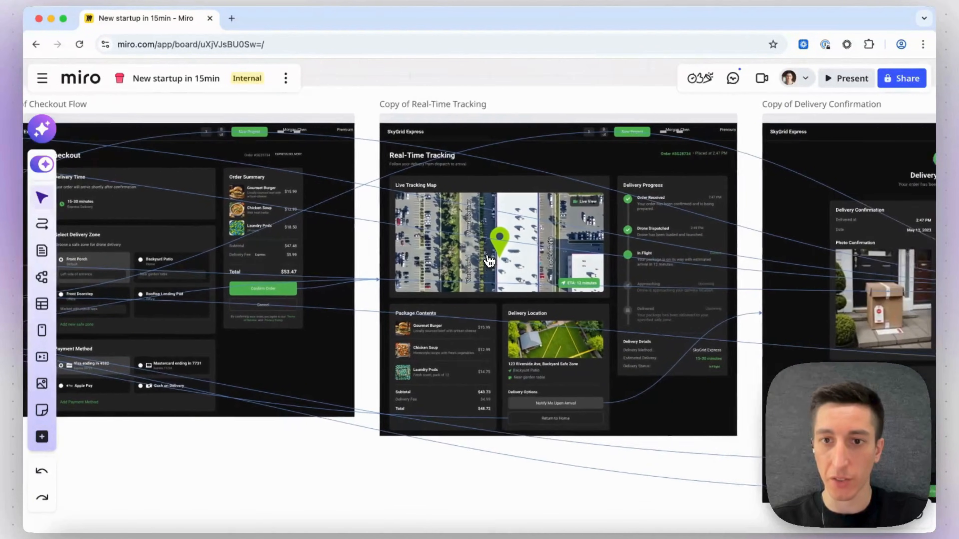
scroll(489, 261, "right", 6)
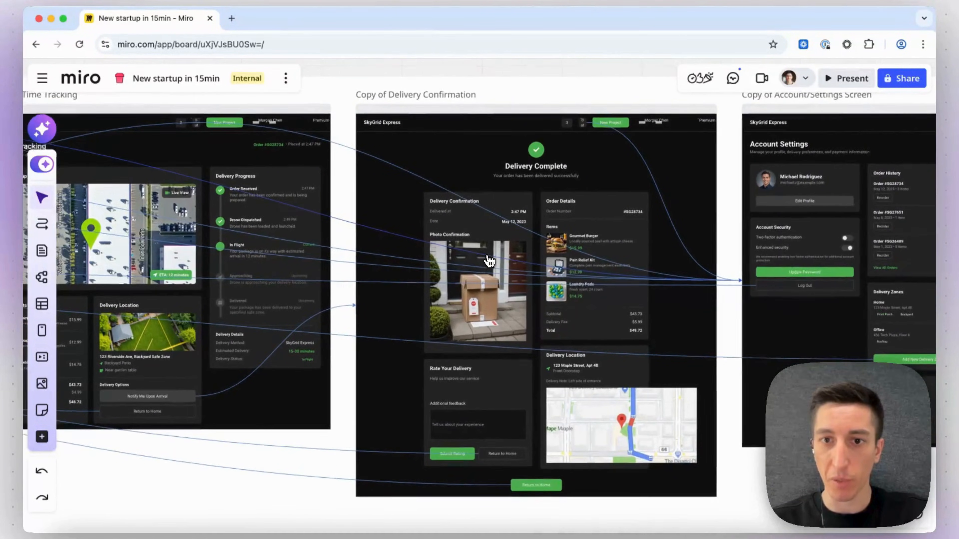
Zoom in on the delivery confirmation, account settings and real-time tracking web prototype screens.
scroll(490, 261, "up", 2)
scroll(490, 260, "up", 2)
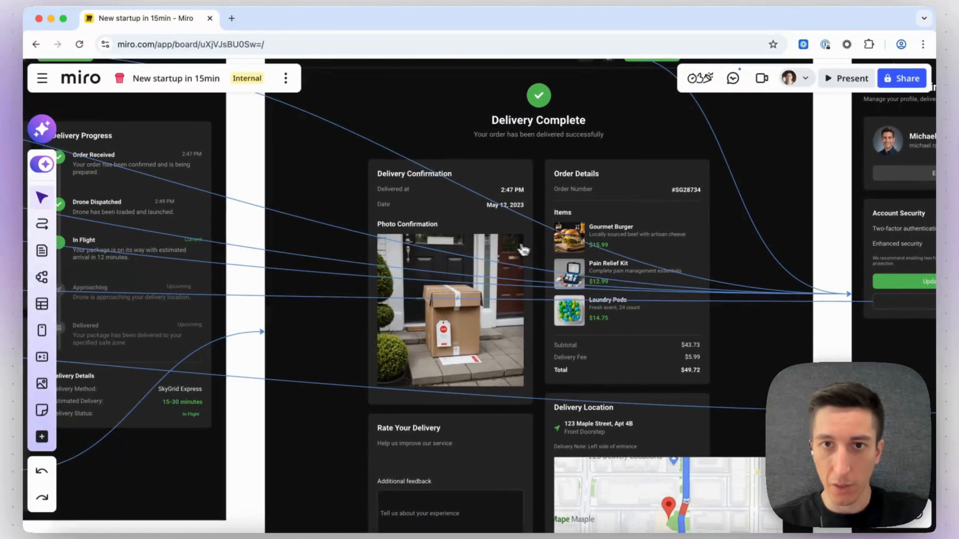
scroll(523, 249, "down", 3)
scroll(509, 247, "right", 6)
scroll(510, 245, "up", 1)
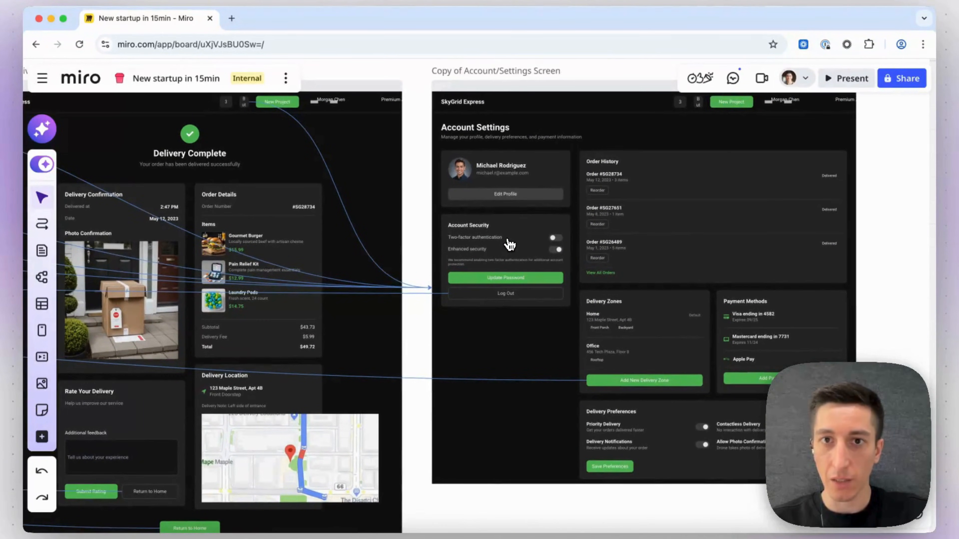
scroll(510, 244, "left", 18)
scroll(509, 244, "up", 1)
scroll(510, 245, "right", 9)
scroll(510, 244, "down", 1)
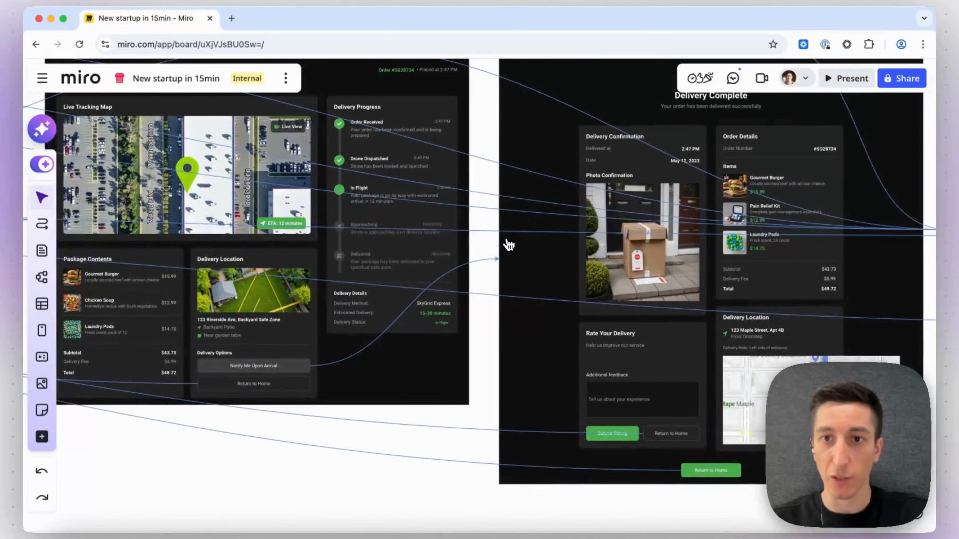
scroll(509, 245, "left", 18)
scroll(509, 245, "up", 1)
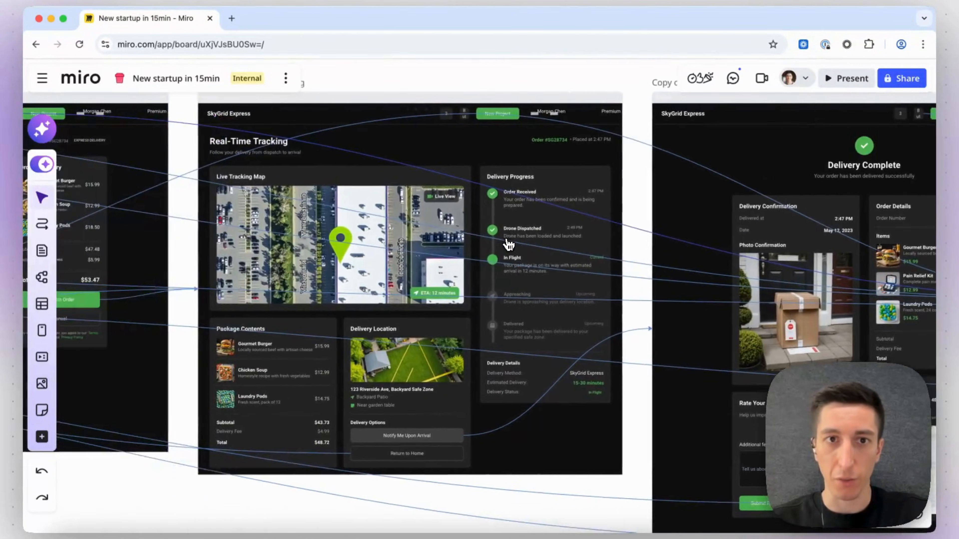
scroll(509, 245, "left", 20)
scroll(509, 245, "up", 1)
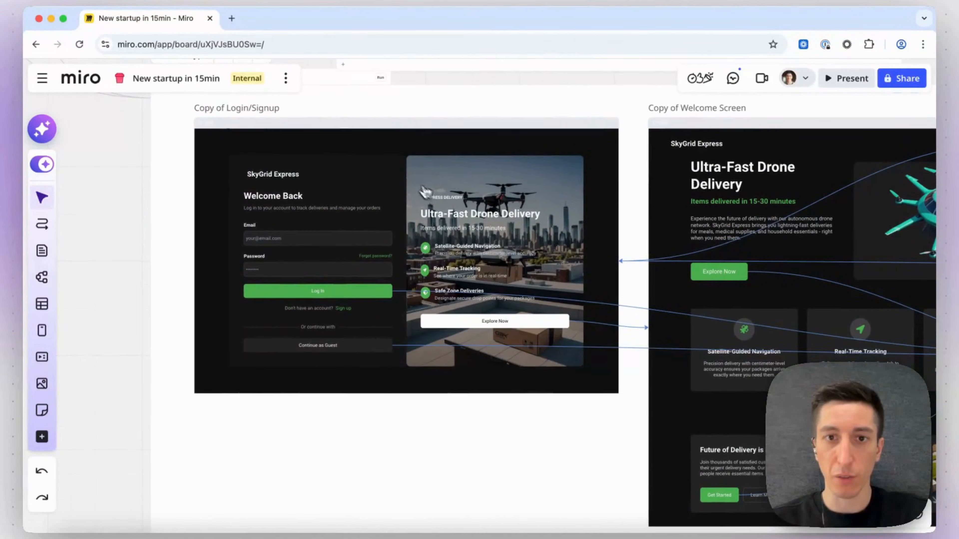
Preview the web prototype, entering sample text in the email field, logging in to the home screen, then exit the preview.
scroll(438, 195, "up", 2)
scroll(260, 141, "up", 2)
scroll(260, 141, "left", 1)
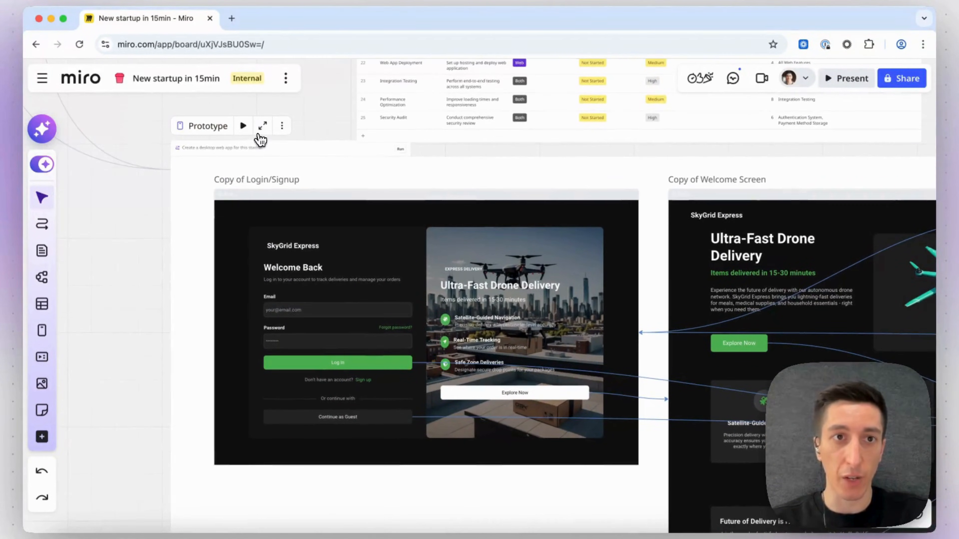
left_click(244, 126)
left_click(316, 252)
type("dfsgdf")
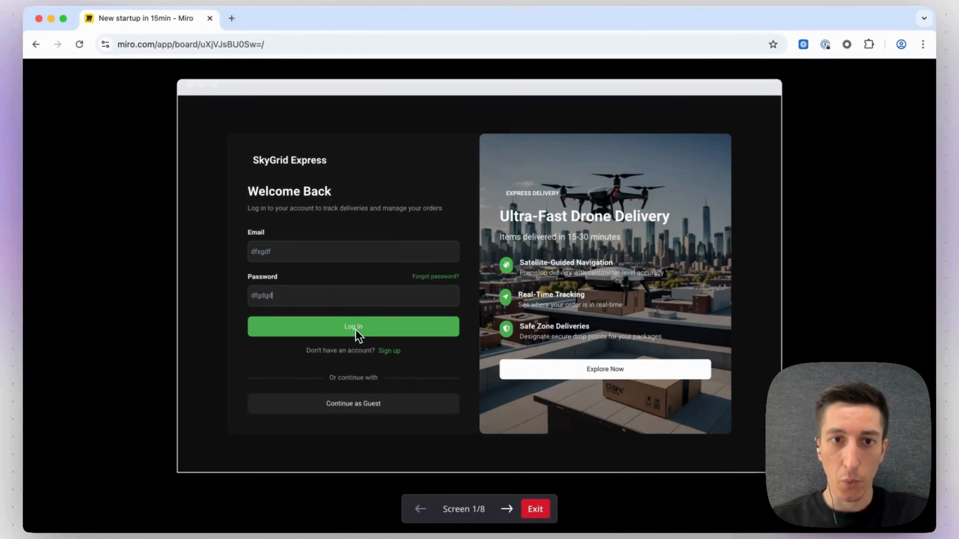
left_click(358, 327)
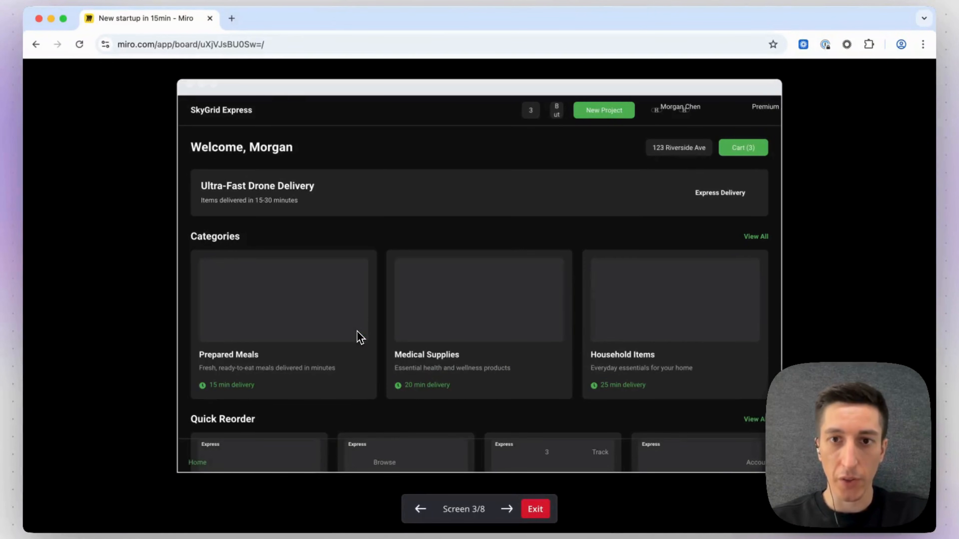
scroll(361, 337, "down", 7)
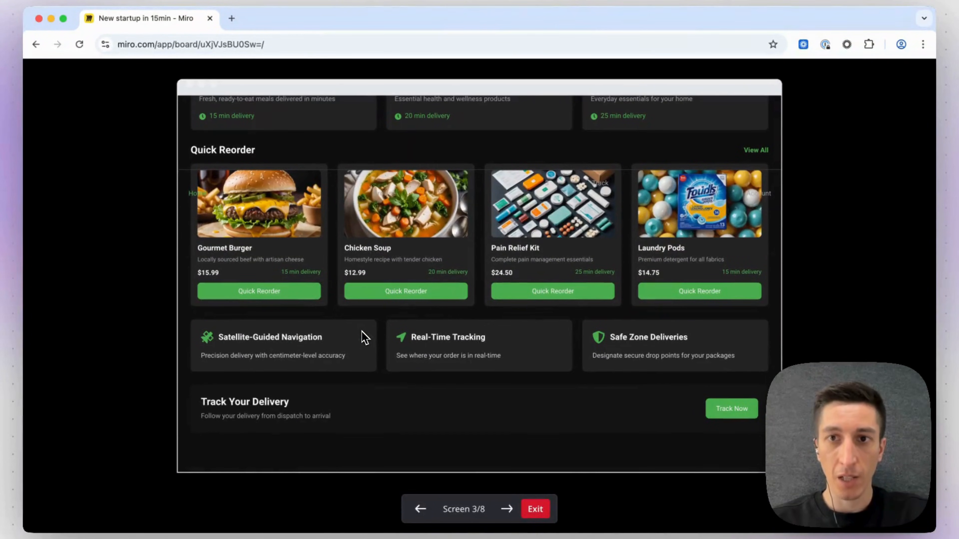
left_click(535, 509)
Navigate to the user-journey diagram and open it in focus view.
scroll(566, 473, "down", 4)
scroll(566, 473, "up", 10)
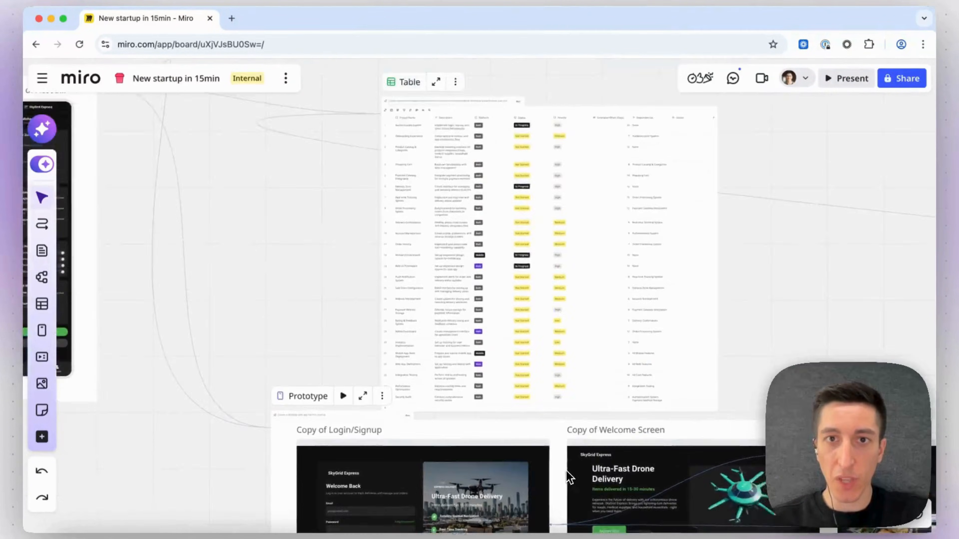
scroll(566, 477, "up", 10)
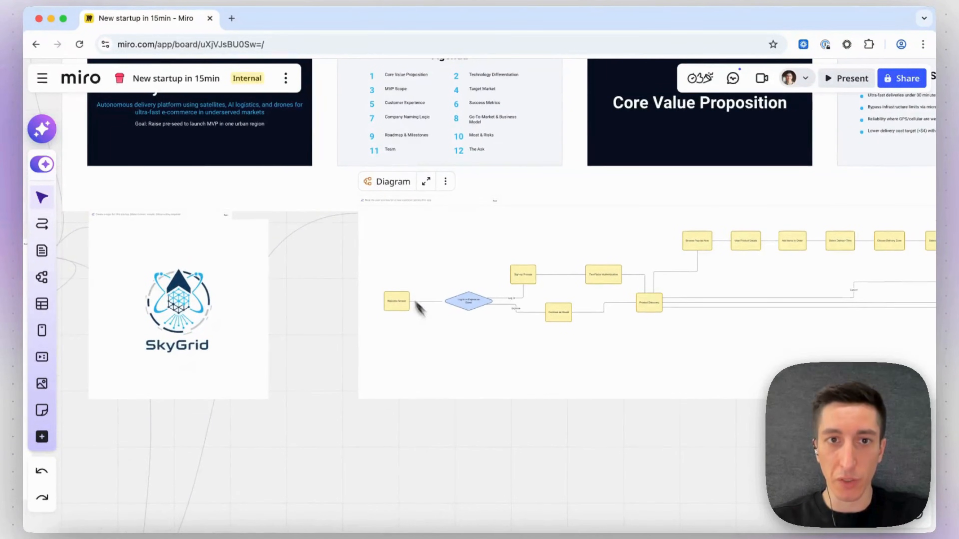
scroll(325, 296, "right", 3)
scroll(330, 293, "up", 6)
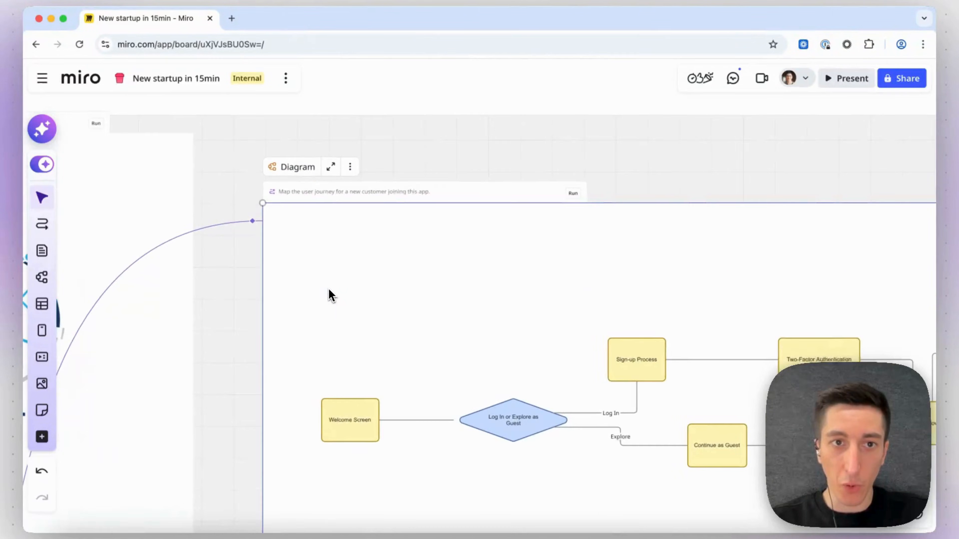
scroll(324, 230, "down", 3)
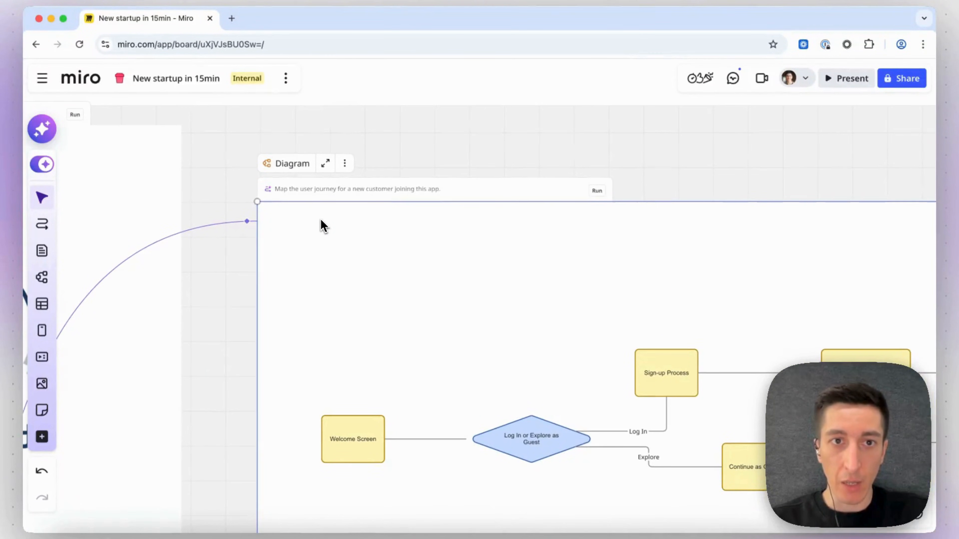
left_click(326, 166)
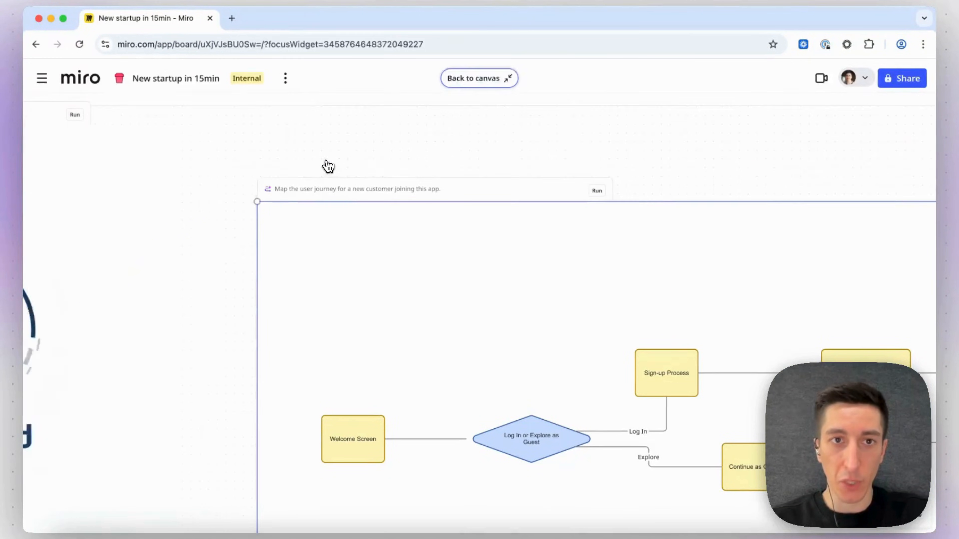
Pan through the user-journey diagram from the welcome screen to order history, then return to the canvas.
scroll(254, 210, "left", 4)
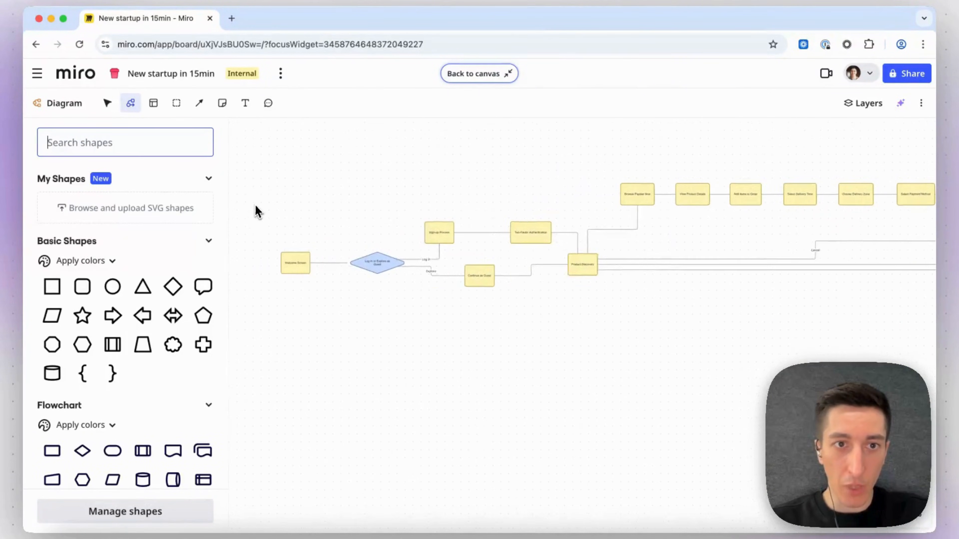
scroll(317, 241, "up", 6)
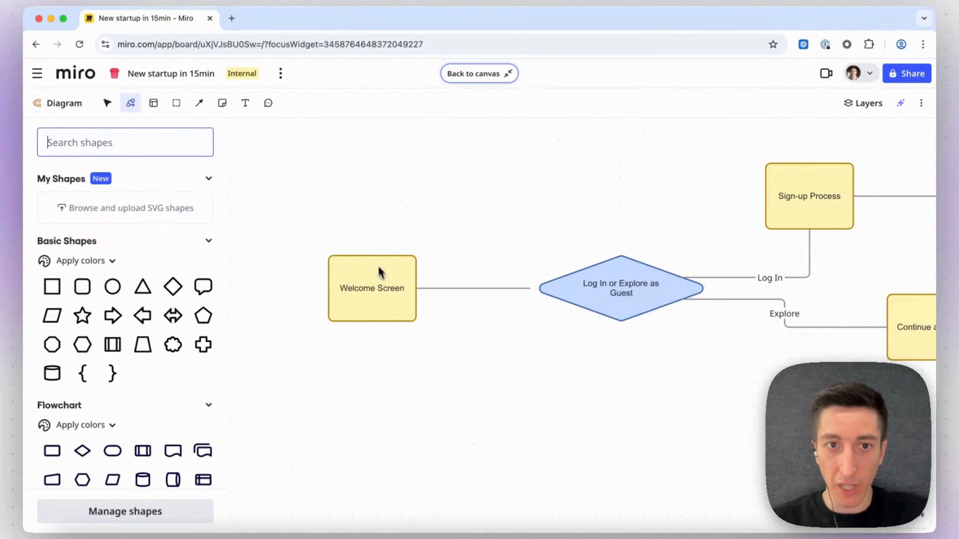
scroll(446, 320, "right", 4)
scroll(449, 317, "down", 2)
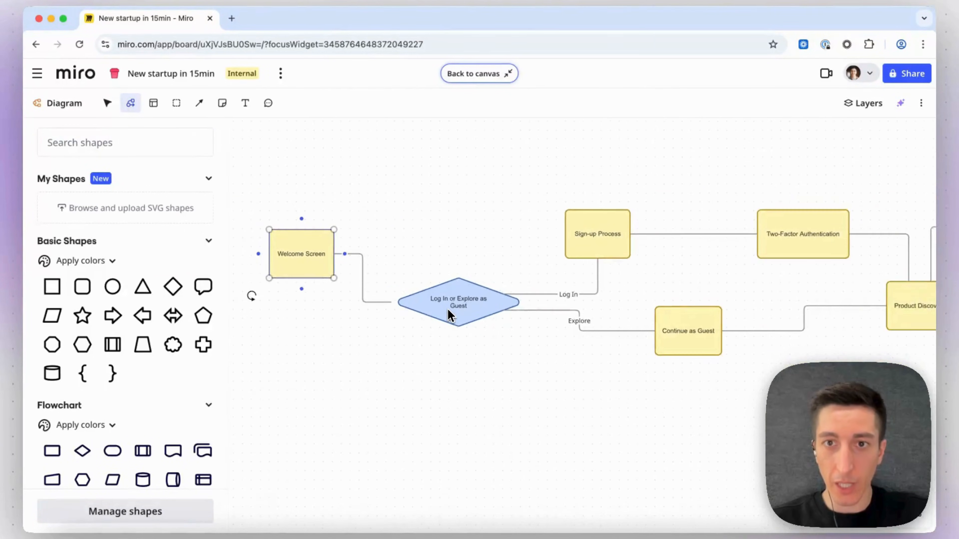
scroll(450, 316, "right", 3)
scroll(449, 310, "right", 10)
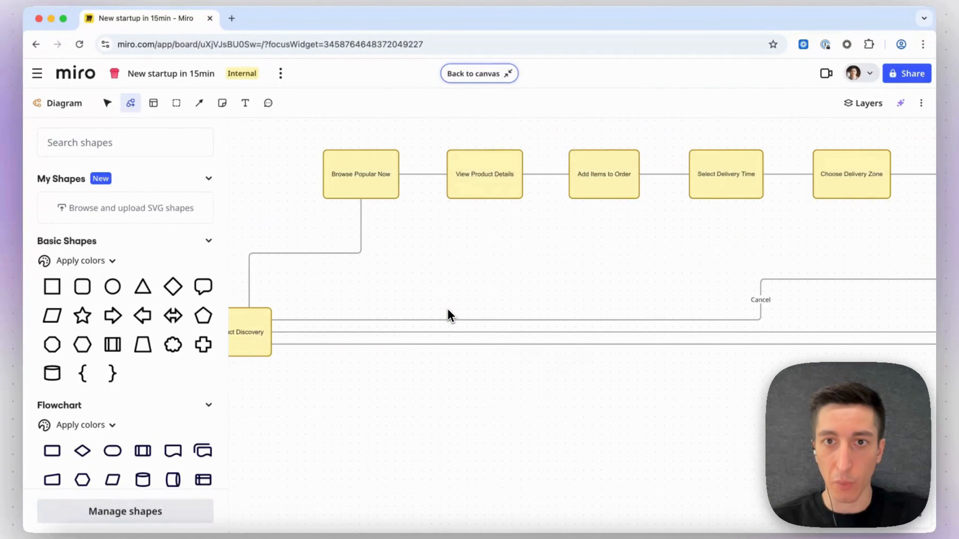
scroll(448, 310, "right", 10)
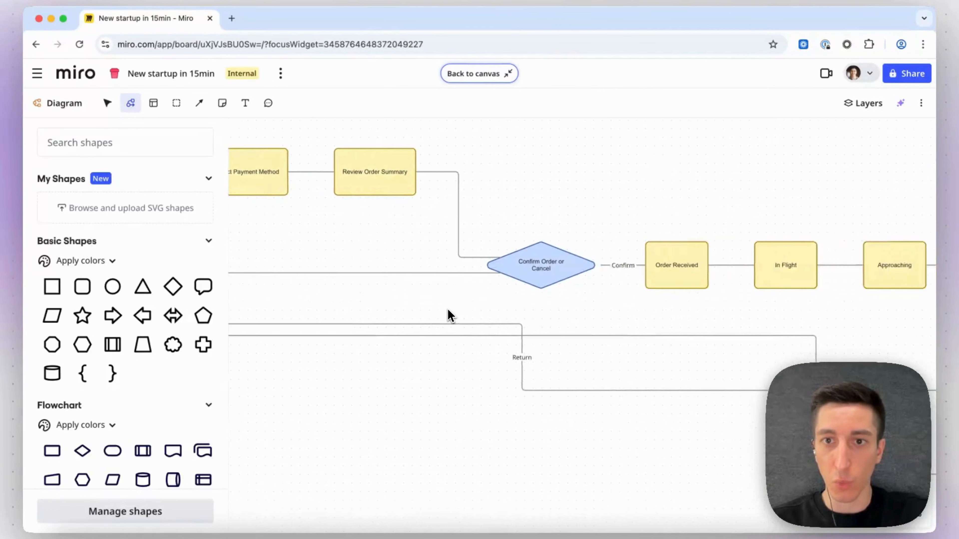
scroll(450, 315, "right", 10)
scroll(449, 316, "down", 2)
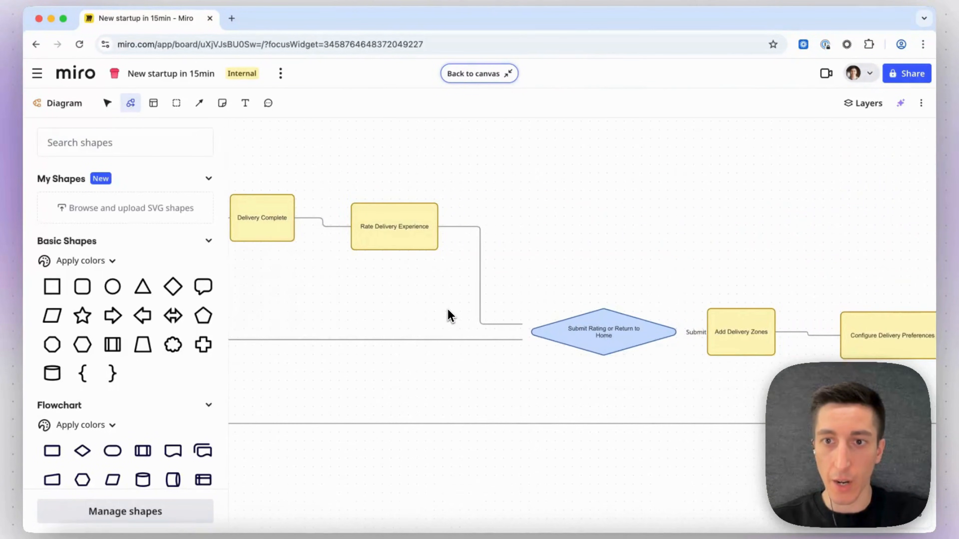
scroll(450, 316, "right", 8)
scroll(449, 316, "down", 2)
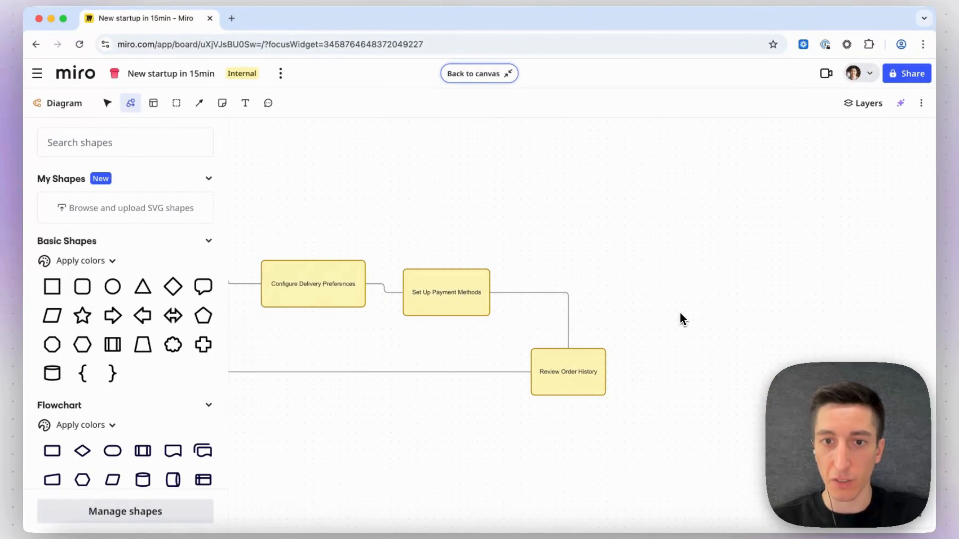
scroll(681, 319, "left", 7)
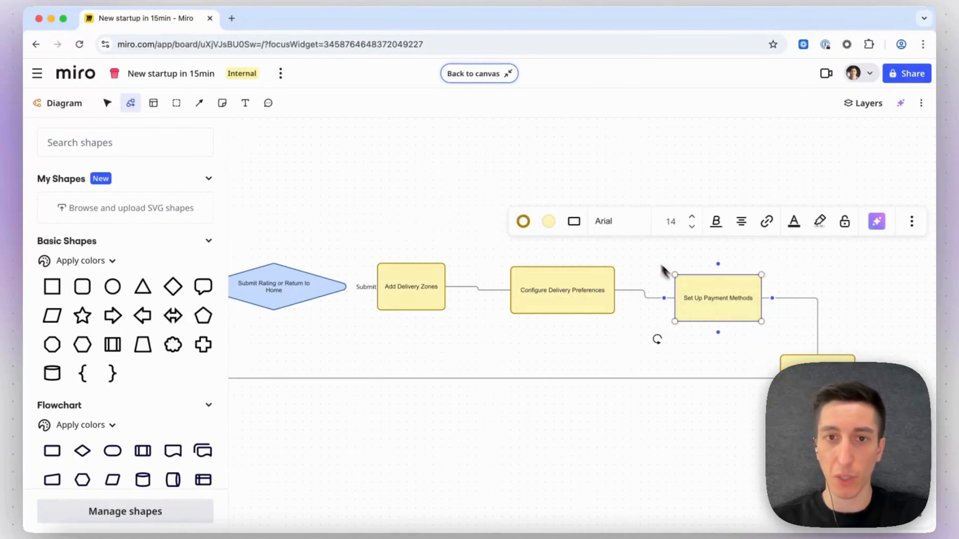
scroll(664, 271, "left", 3)
scroll(663, 271, "up", 1)
scroll(472, 202, "left", 3)
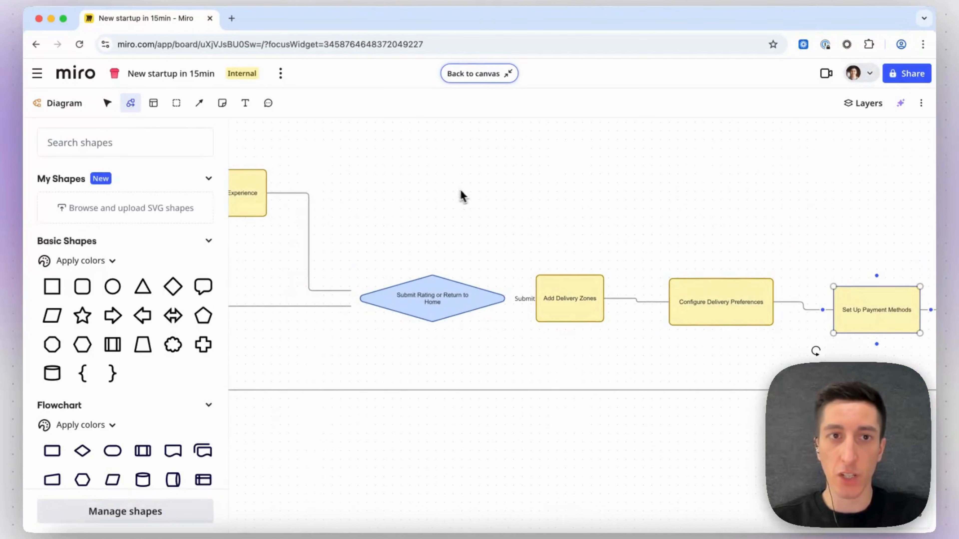
left_click(487, 86)
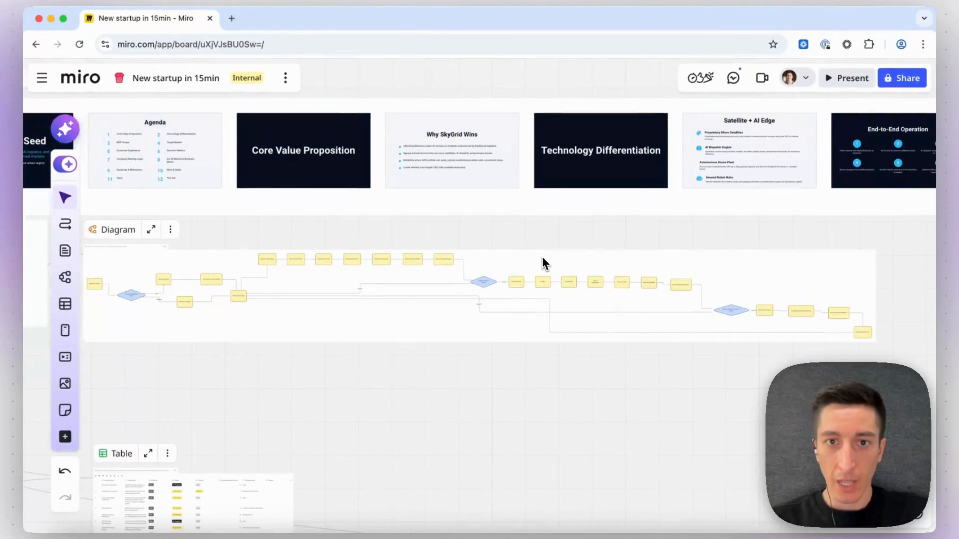
Examine the project table's prompt and its project, status, priority, effort and dependency columns.
scroll(544, 266, "down", 10)
scroll(544, 267, "left", 6)
scroll(352, 254, "up", 10)
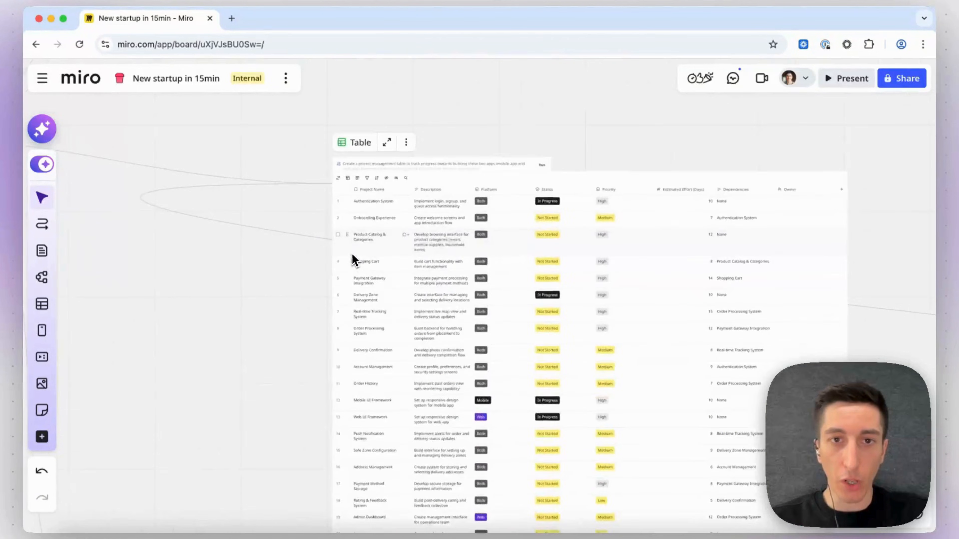
scroll(352, 253, "up", 4)
scroll(352, 253, "right", 2)
left_click(339, 194)
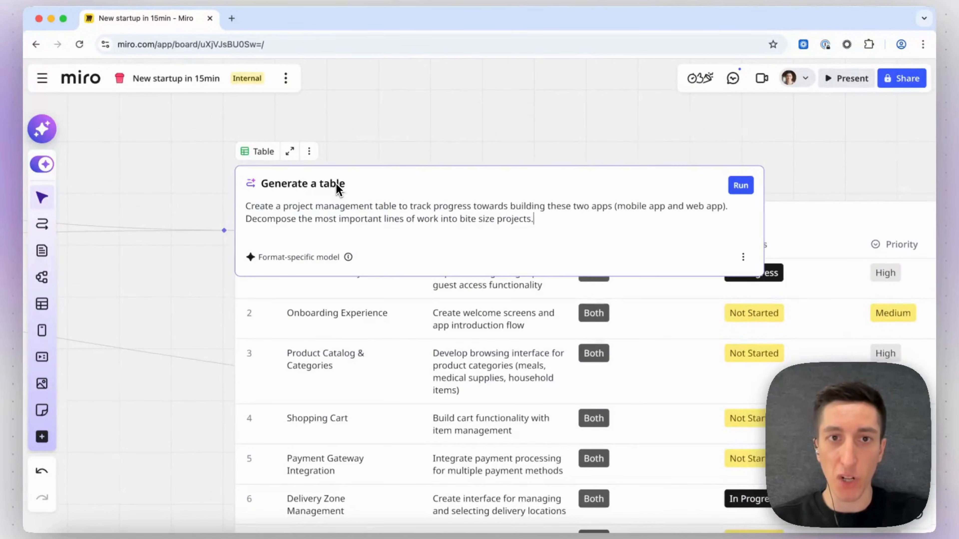
left_click(426, 133)
scroll(426, 132, "down", 5)
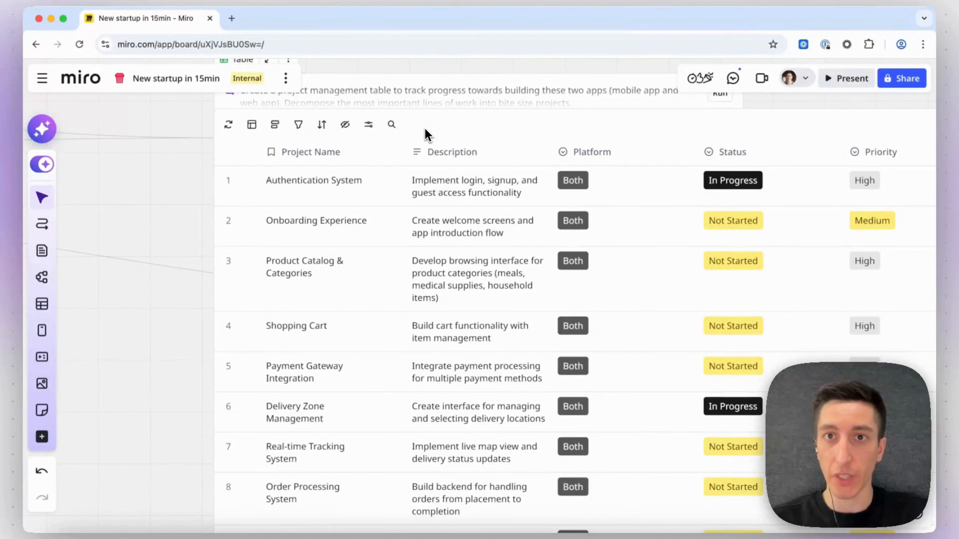
scroll(426, 133, "down", 2)
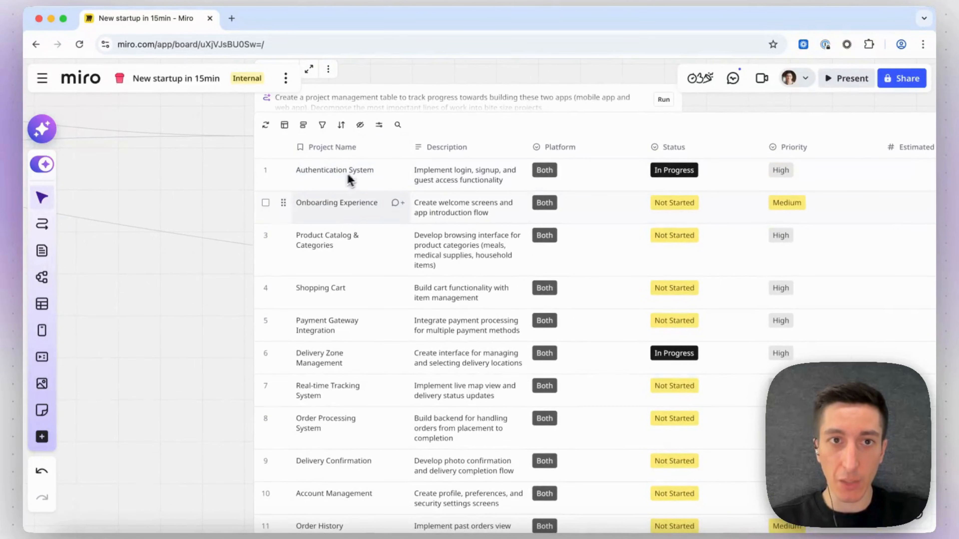
scroll(349, 180, "down", 2)
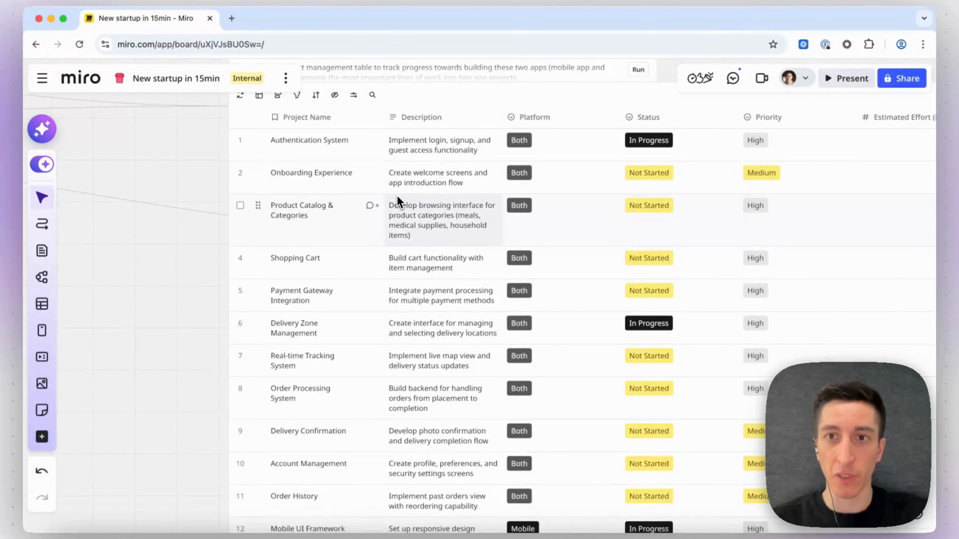
scroll(395, 195, "right", 3)
scroll(395, 195, "right", 15)
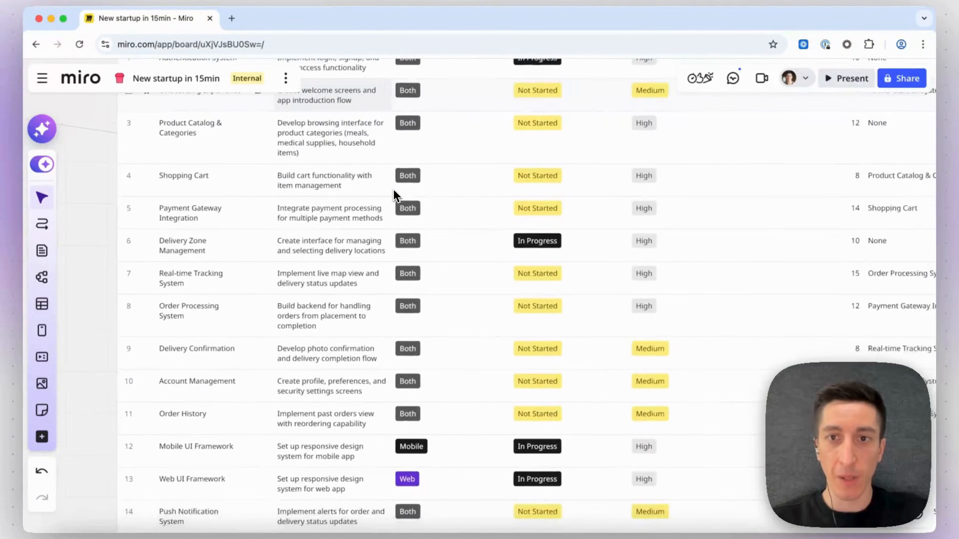
scroll(395, 195, "right", 4)
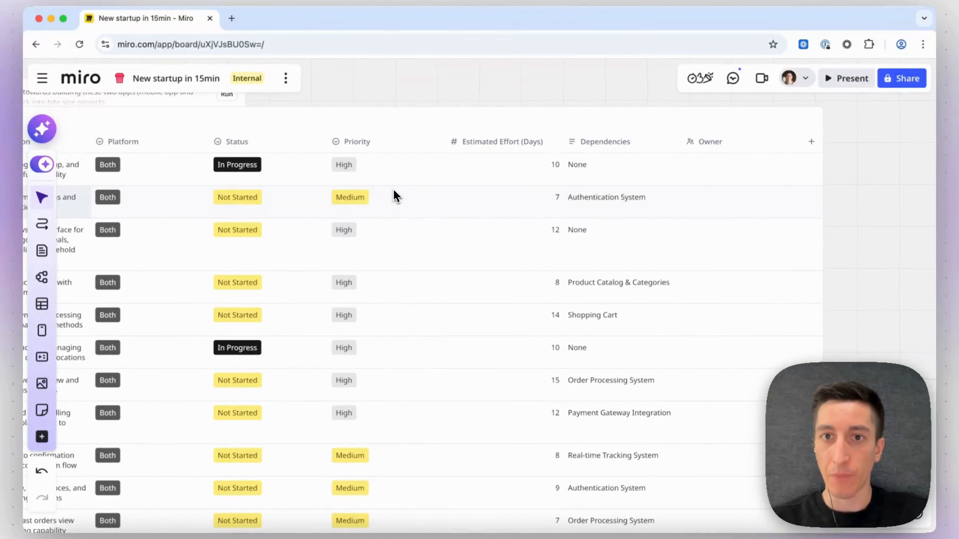
scroll(613, 296, "left", 10)
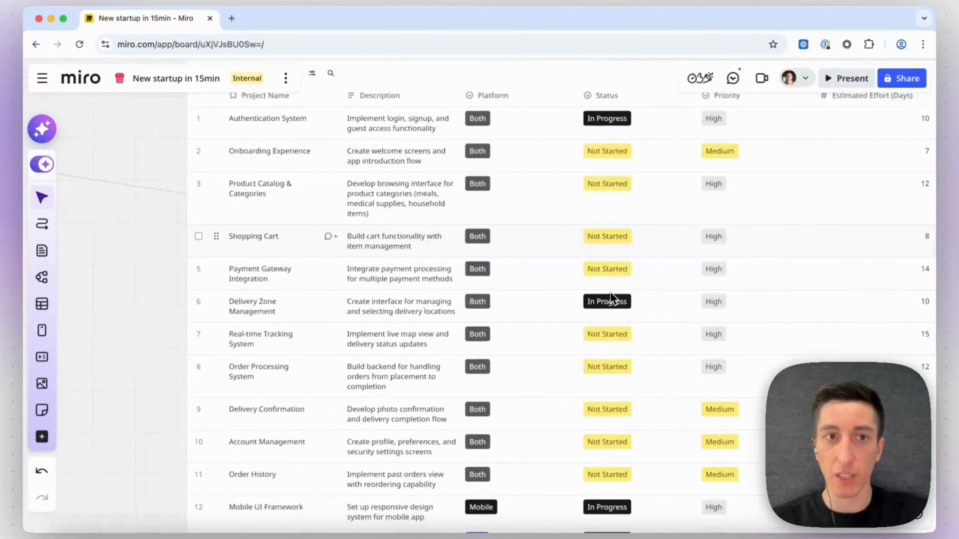
scroll(614, 297, "down", 8)
scroll(612, 299, "up", 12)
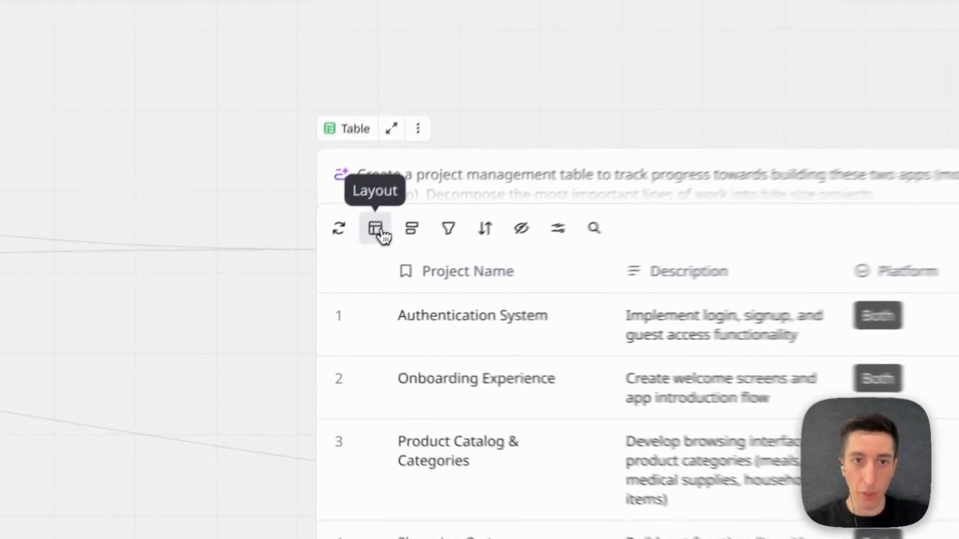
Switch the project table to a board layout and move all In Progress cards into Not Started.
left_click(343, 261)
left_click(444, 366)
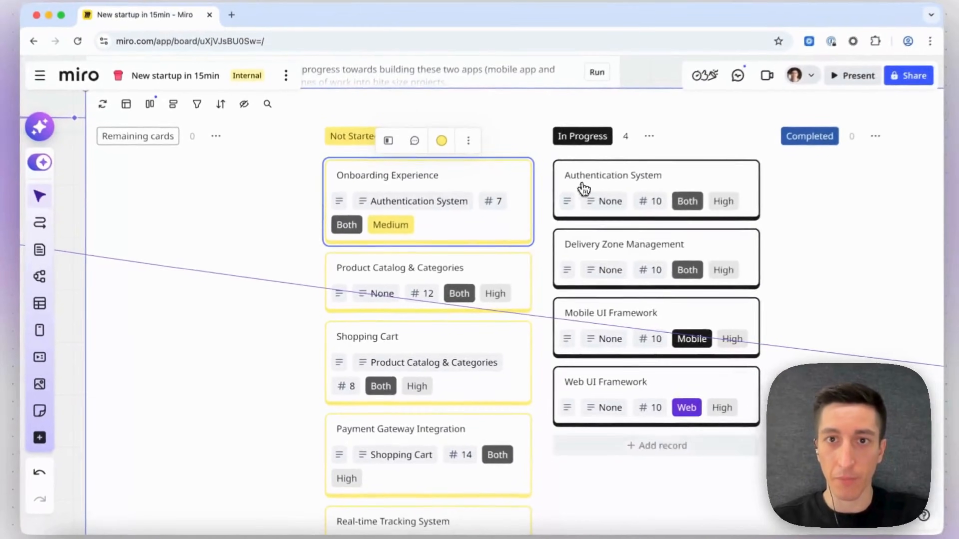
left_click_drag(727, 120, 448, 232)
left_click_drag(608, 174, 375, 319)
scroll(405, 298, "up", 5)
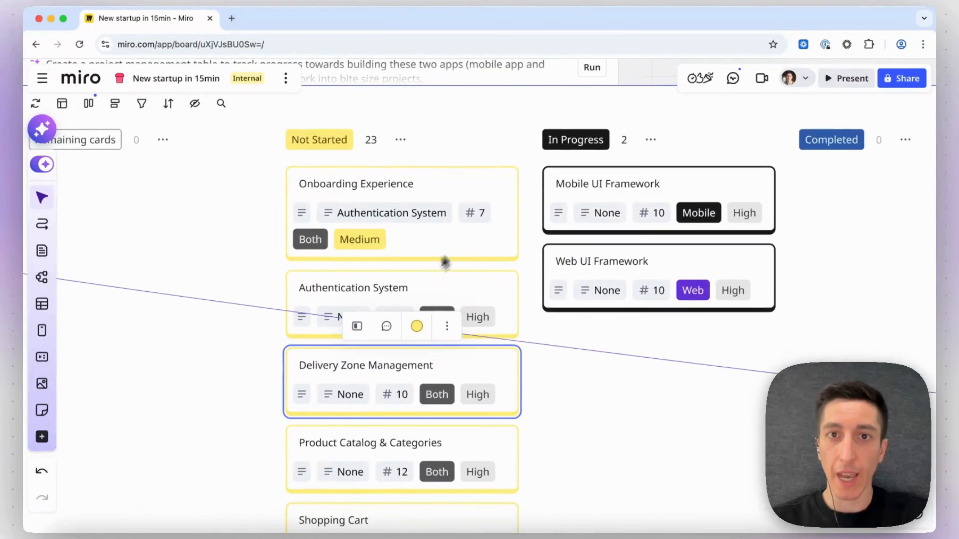
left_click_drag(571, 208, 397, 261)
left_click_drag(577, 192, 382, 313)
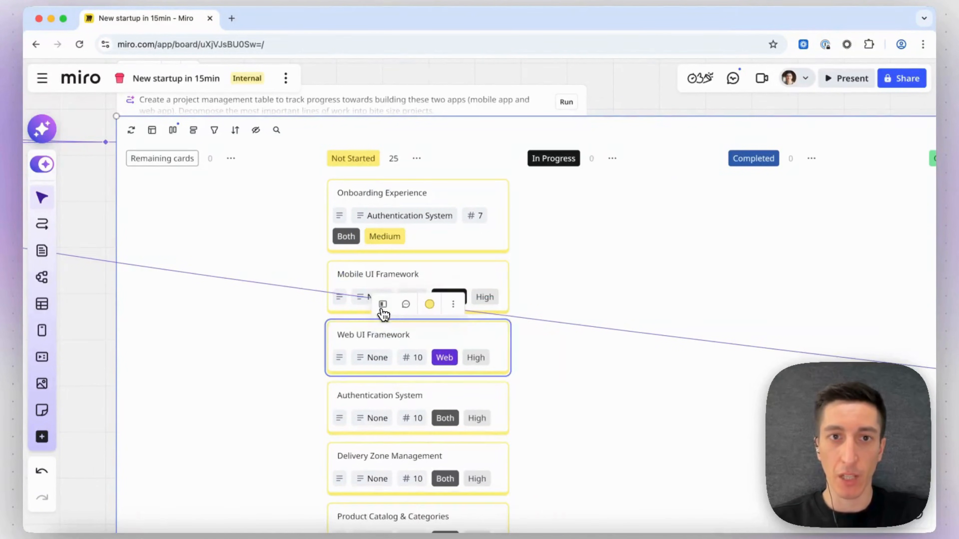
Move the Onboarding Experience card to In Progress and the Web UI Framework card to Completed.
scroll(382, 312, "down", 5)
scroll(385, 230, "down", 8)
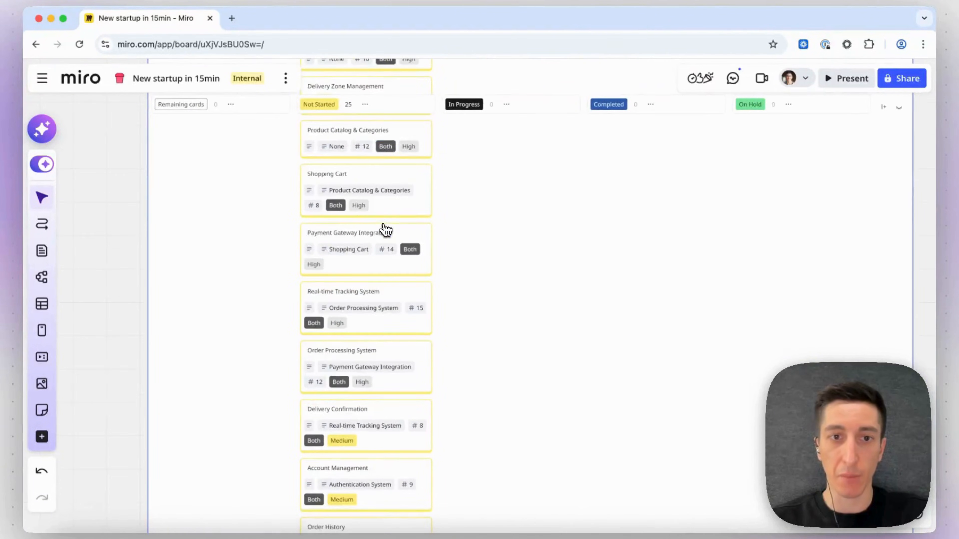
scroll(385, 230, "up", 8)
left_click_drag(372, 195, 474, 195)
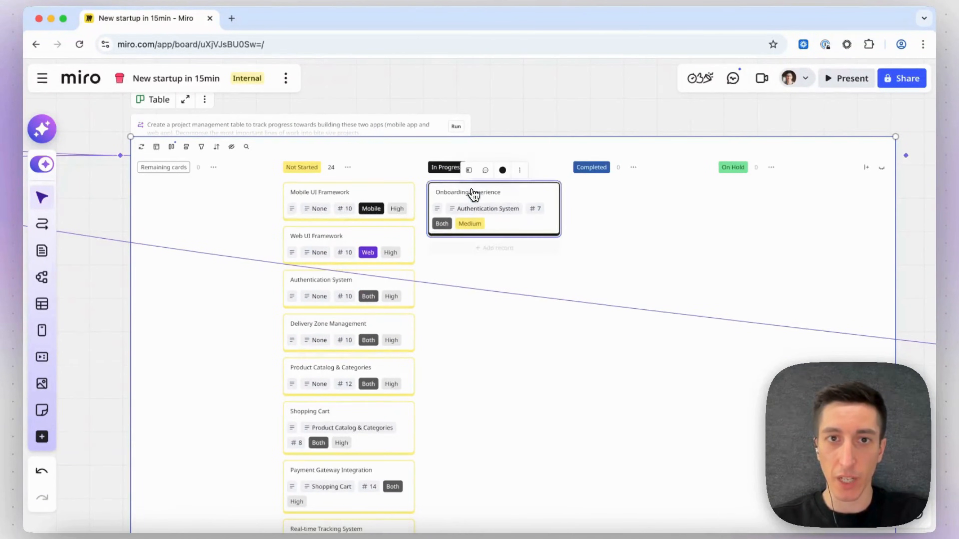
left_click_drag(381, 238, 696, 236)
Reposition the project table beside the user-journey diagram and rearrange the web prototype frame on the board.
scroll(696, 236, "left", 3)
scroll(729, 245, "down", 3)
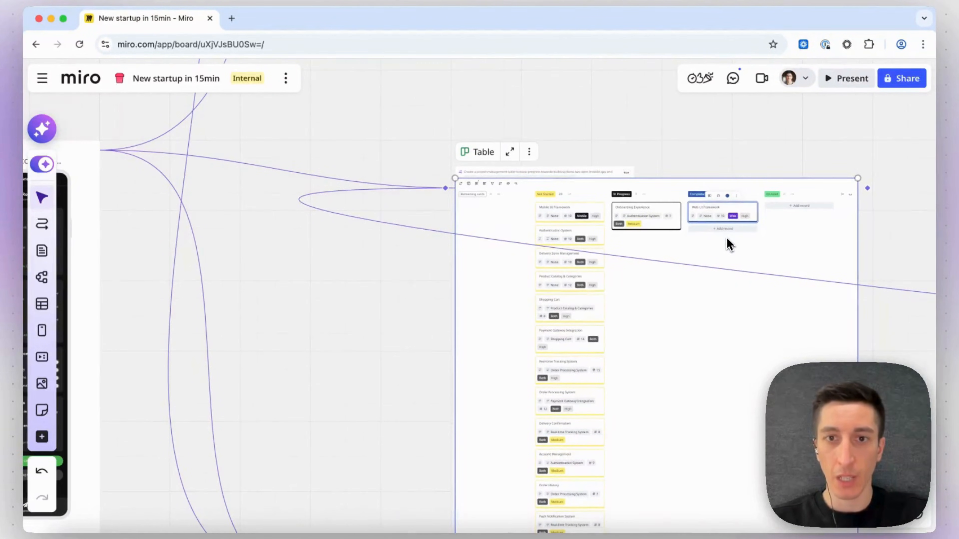
scroll(499, 188, "down", 10)
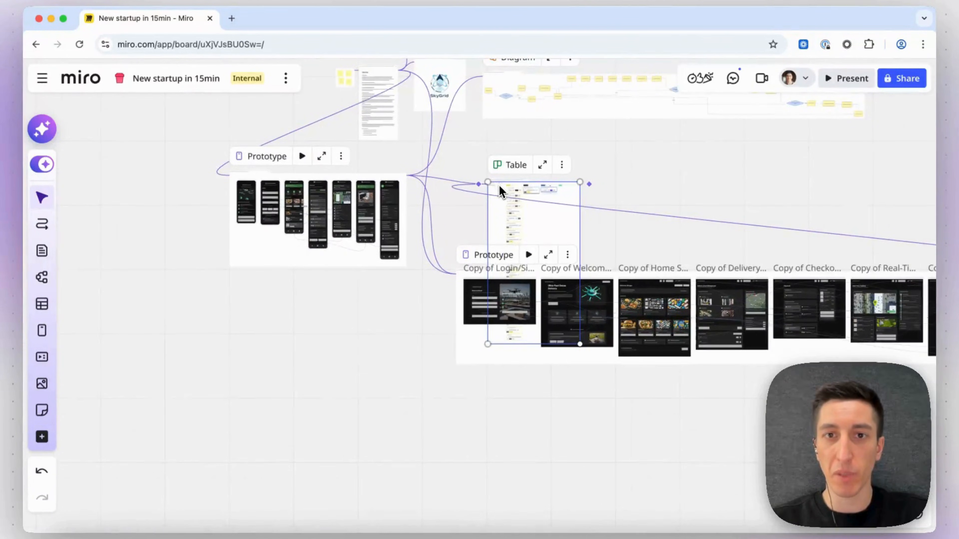
left_click_drag(539, 246, 713, 147)
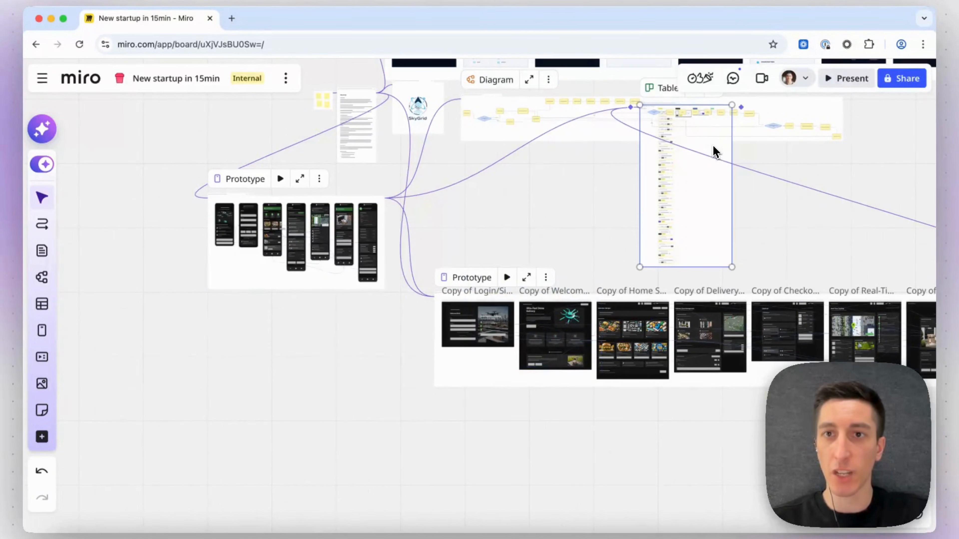
scroll(713, 147, "right", 6)
scroll(713, 148, "up", 3)
left_click_drag(466, 277, 708, 271)
scroll(708, 271, "down", 2)
scroll(708, 271, "left", 8)
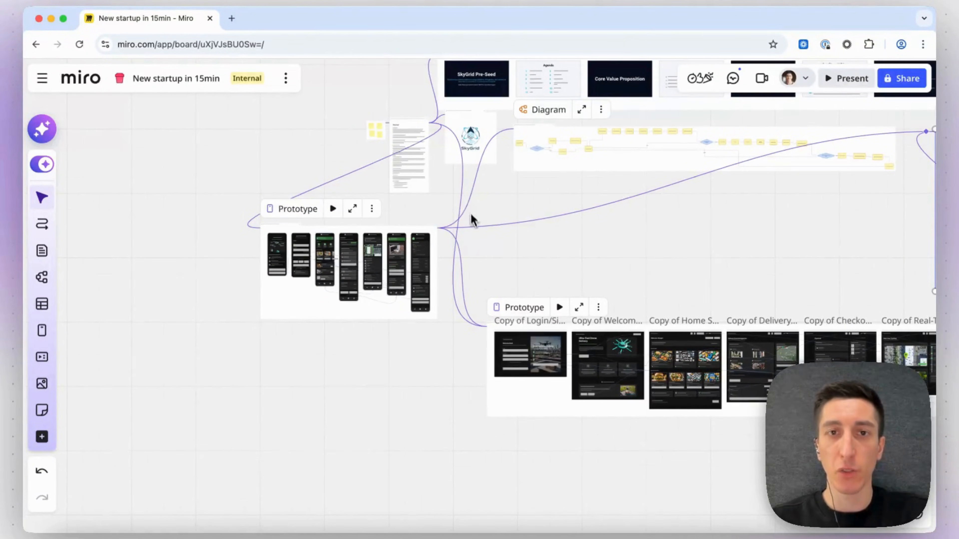
Pan back over the keyword frame, concept document and logo on the board.
scroll(472, 219, "up", 5)
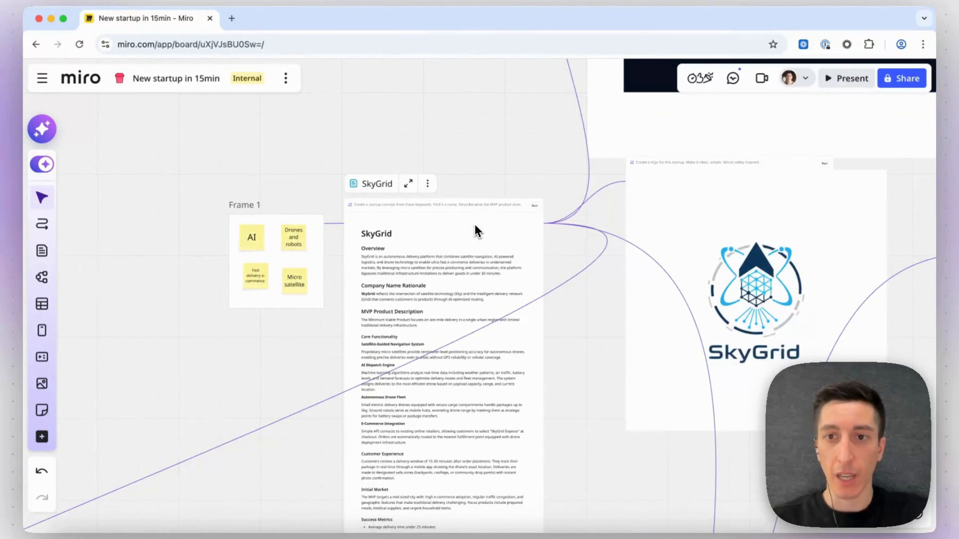
scroll(476, 230, "down", 1)
scroll(477, 230, "right", 2)
scroll(477, 231, "down", 5)
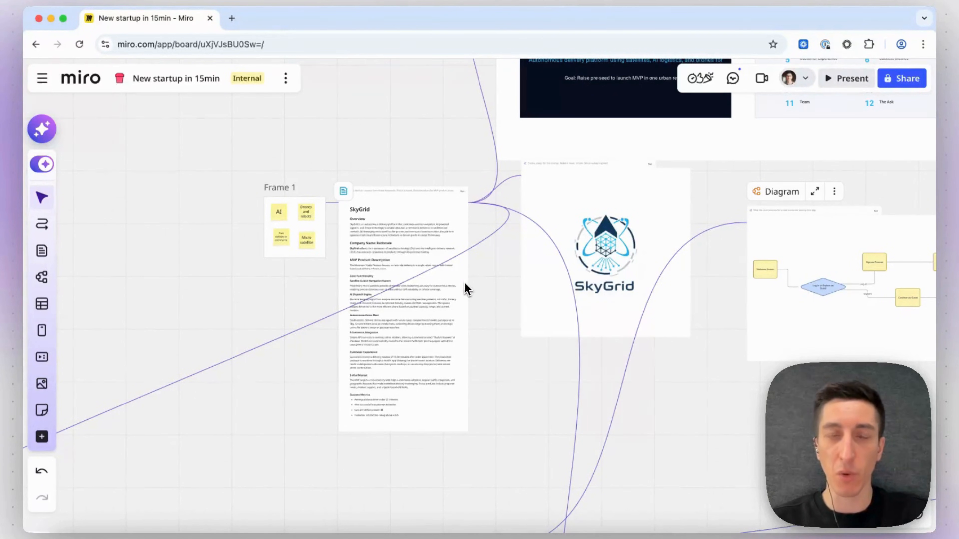
scroll(478, 296, "up", 2)
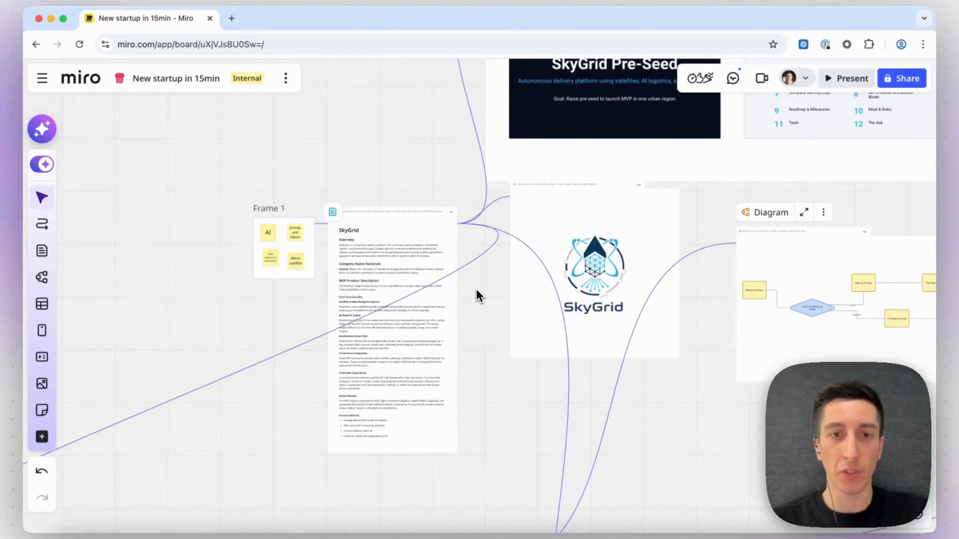